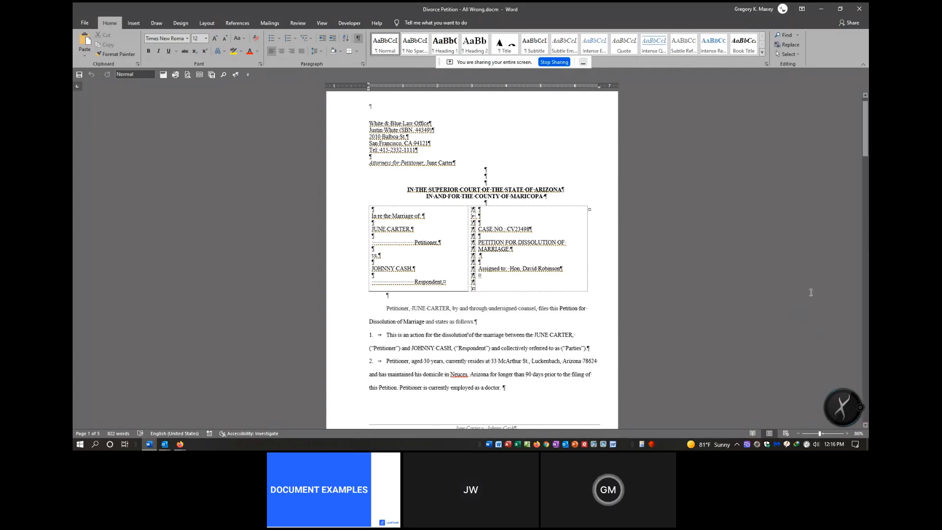
Step: Examine the formatting marks and empty paragraphs used as spacing around the court heading and caption table
{"action": "left_click", "coordinate": [359, 41]}
{"action": "left_click", "coordinate": [359, 41]}
{"action": "left_click", "coordinate": [323, 158]}
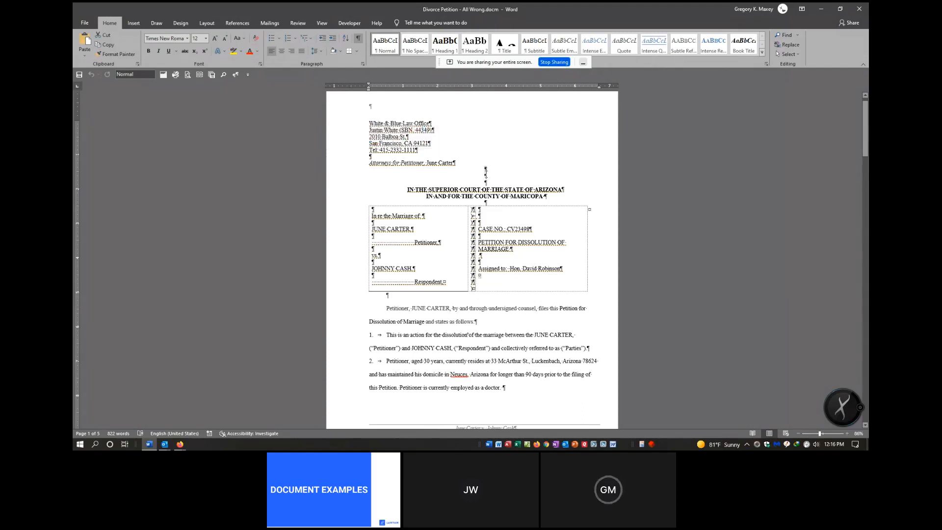
{"action": "left_click", "coordinate": [486, 180]}
{"action": "left_click", "coordinate": [485, 201]}
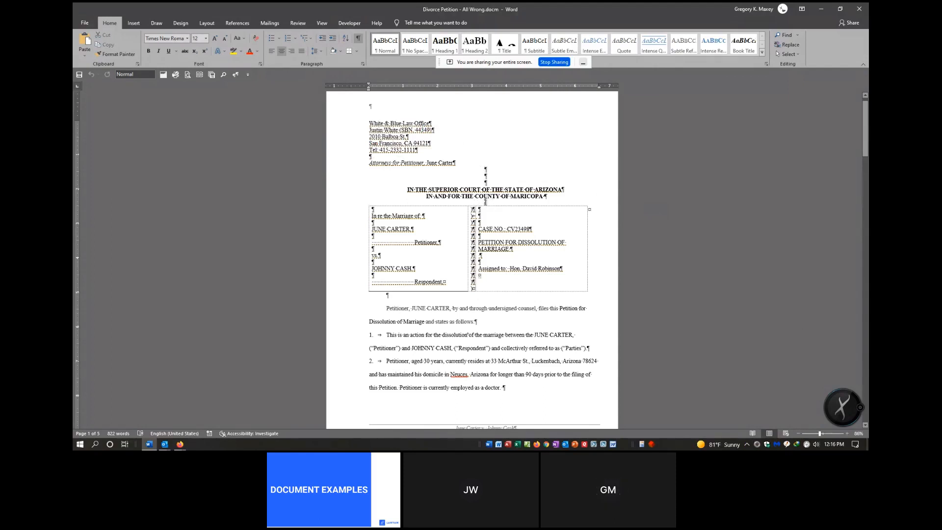
{"action": "left_click_drag", "start_coordinate": [485, 202], "coordinate": [489, 201]}
{"action": "left_click_drag", "start_coordinate": [483, 170], "coordinate": [489, 183]}
{"action": "left_click_drag", "start_coordinate": [386, 296], "coordinate": [388, 296]}
{"action": "left_click", "coordinate": [475, 315]}
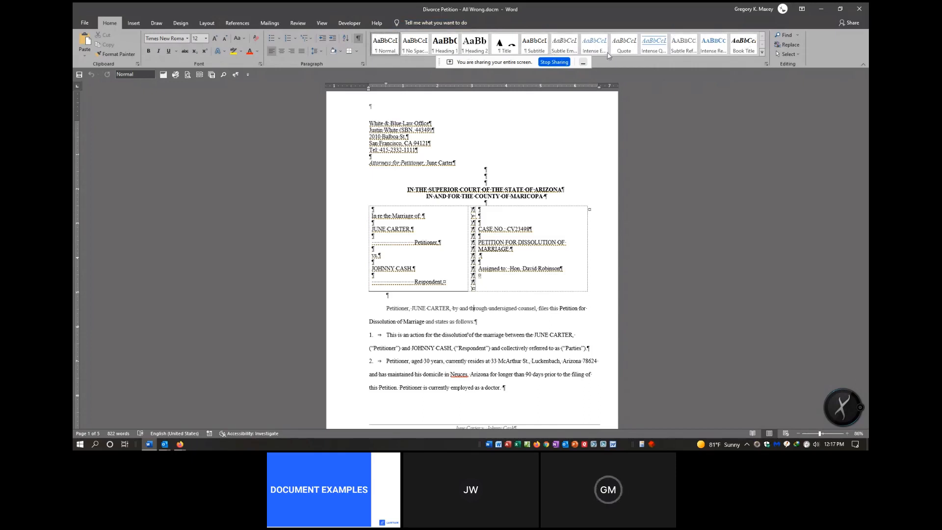
Step: Display the Styles pane beside the petition to list the styles in use
{"action": "left_click", "coordinate": [762, 53]}
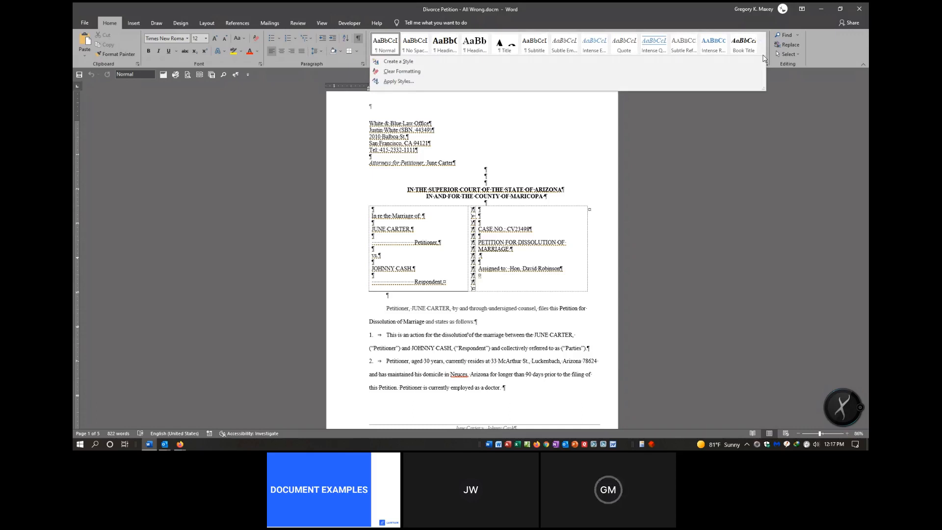
{"action": "left_click", "coordinate": [782, 133]}
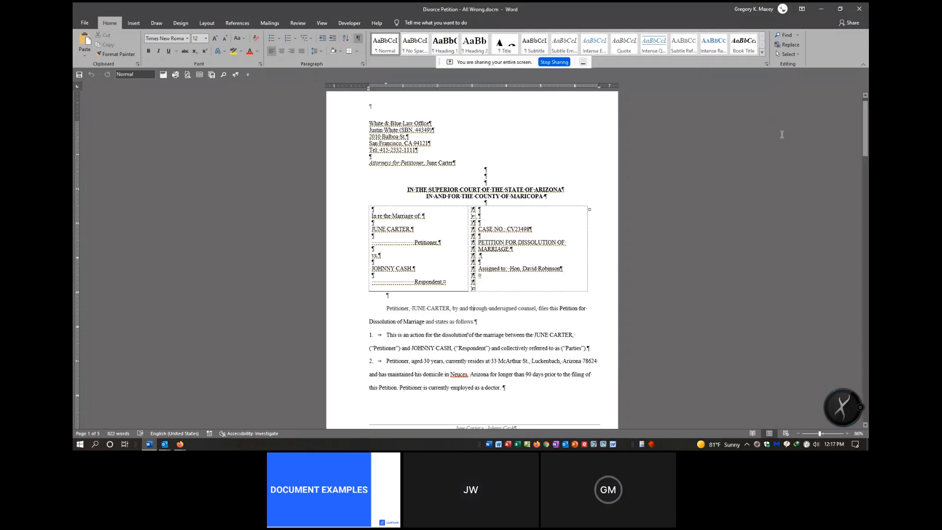
{"action": "left_click", "coordinate": [766, 64]}
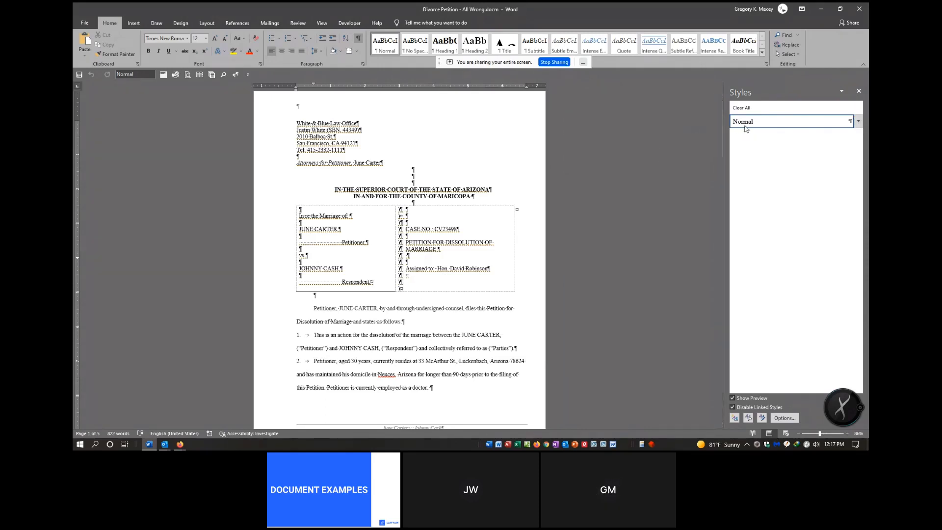
{"action": "mouse_move", "coordinate": [744, 128]}
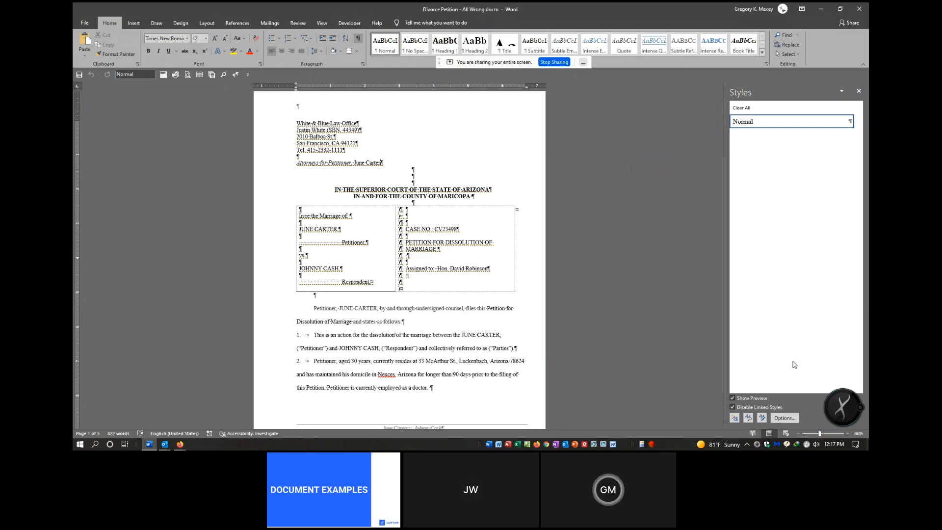
Step: Set the Styles pane to show paragraph level, font, and bullet and numbering formatting as styles
{"action": "left_click", "coordinate": [784, 418]}
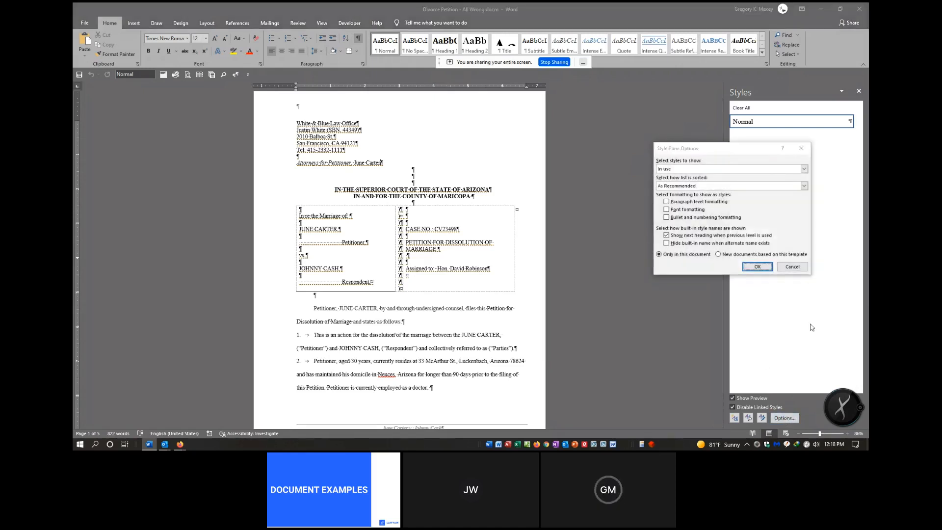
{"action": "left_click", "coordinate": [802, 148]}
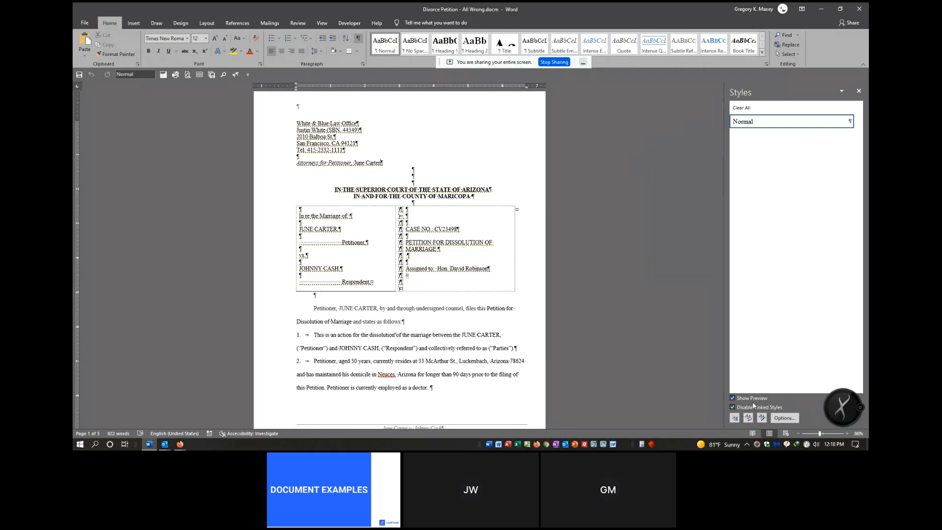
{"action": "left_click", "coordinate": [784, 418]}
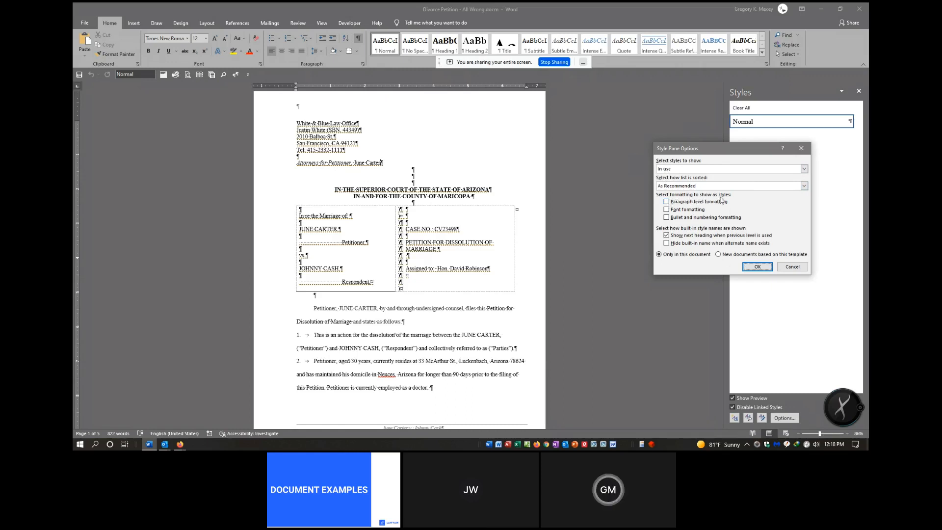
{"action": "left_click", "coordinate": [667, 202]}
{"action": "left_click", "coordinate": [667, 210]}
{"action": "left_click", "coordinate": [668, 217]}
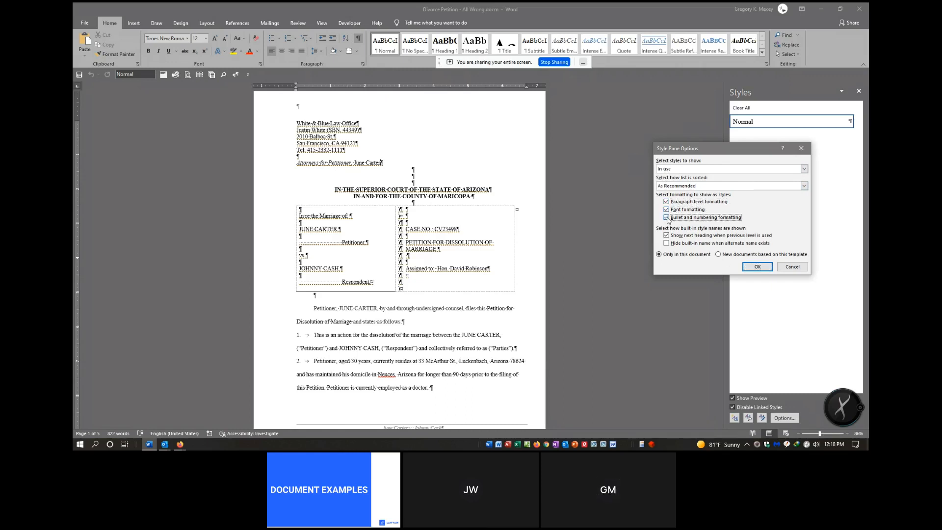
{"action": "left_click", "coordinate": [667, 202]}
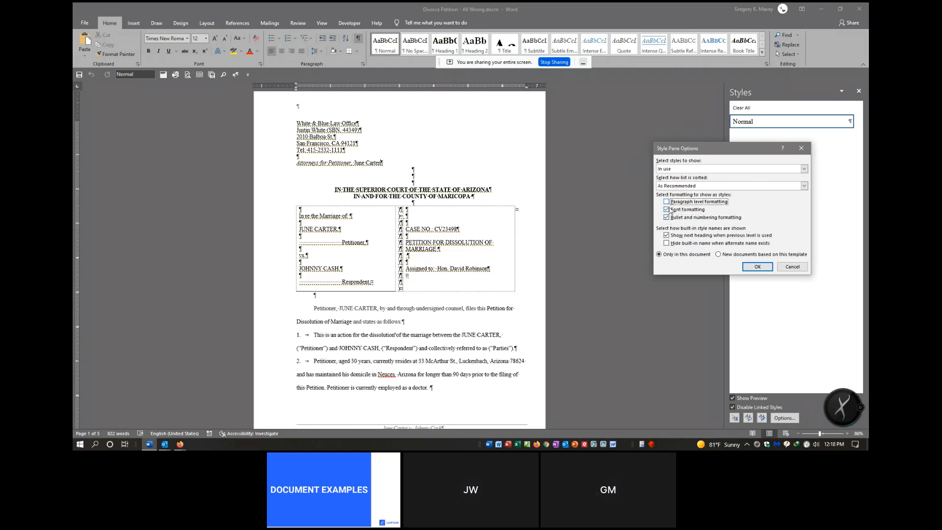
{"action": "left_click", "coordinate": [667, 210]}
{"action": "left_click", "coordinate": [668, 217]}
{"action": "left_click", "coordinate": [667, 202]}
{"action": "left_click", "coordinate": [666, 210]}
{"action": "left_click", "coordinate": [667, 217]}
{"action": "left_click", "coordinate": [757, 267]}
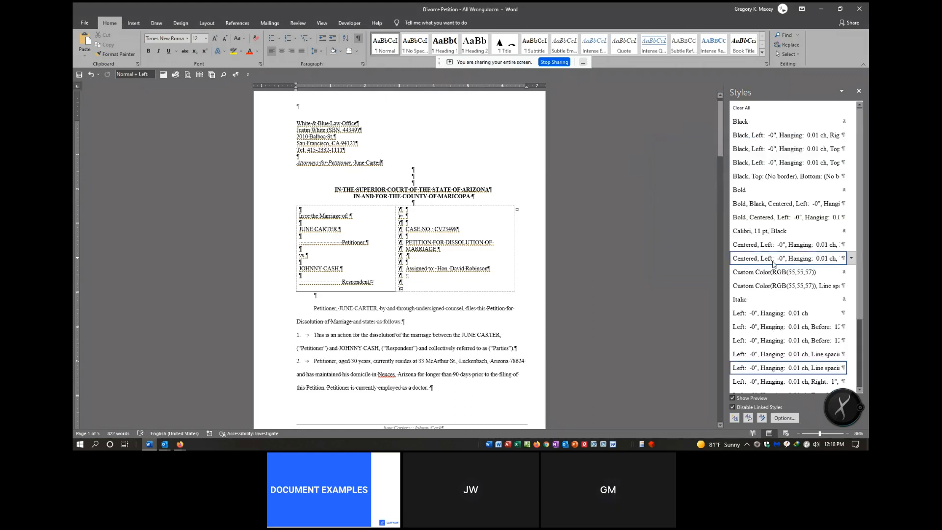
Step: Check which Styles pane entries match the italic "Attorneys for Petitioner" text and the bold court heading
{"action": "left_click_drag", "start_coordinate": [860, 249], "coordinate": [861, 216]}
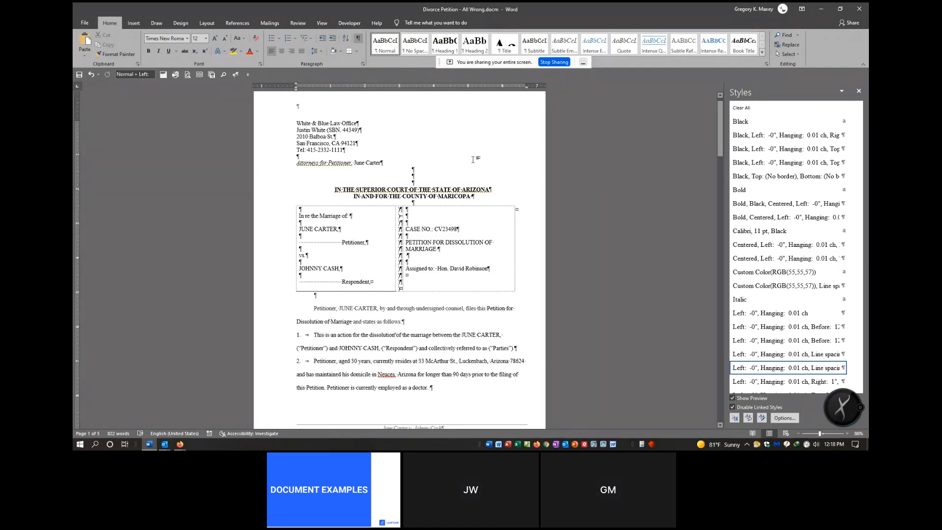
{"action": "left_click", "coordinate": [324, 164]}
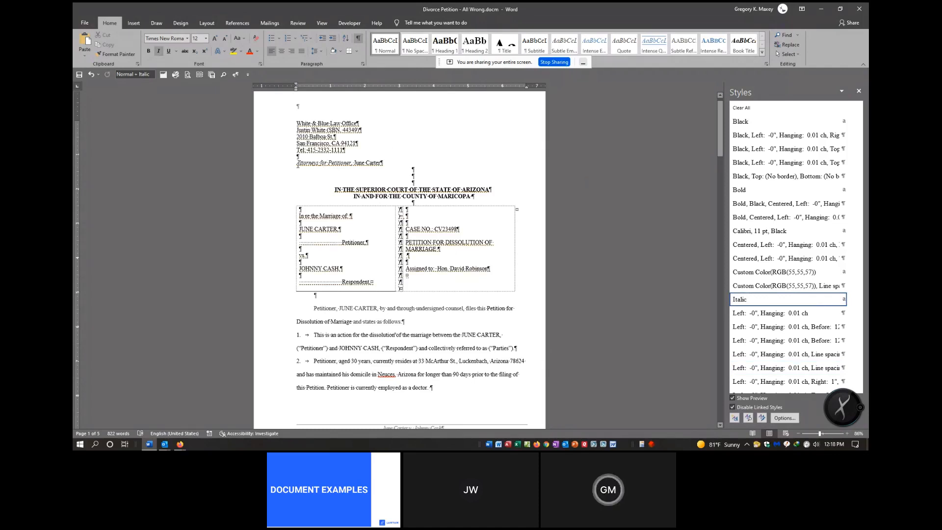
{"action": "left_click_drag", "start_coordinate": [297, 164], "coordinate": [349, 160]}
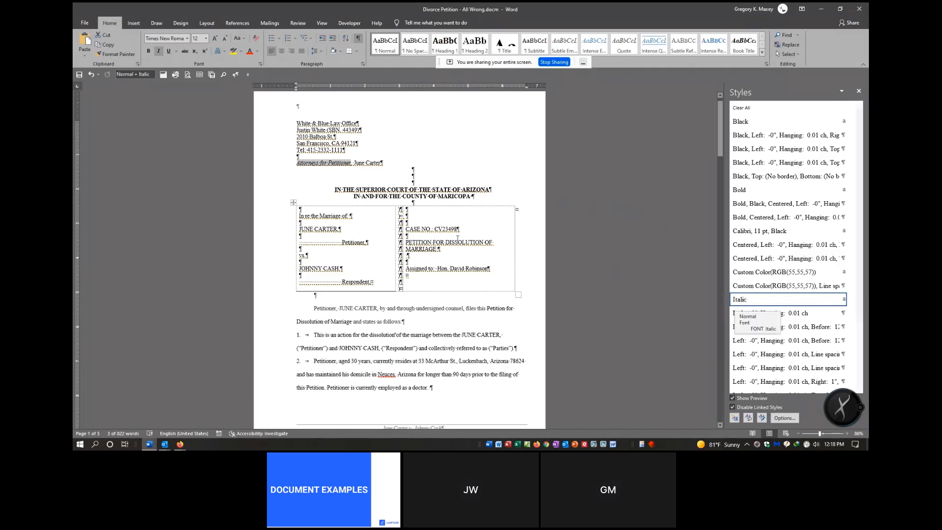
{"action": "left_click", "coordinate": [400, 189]}
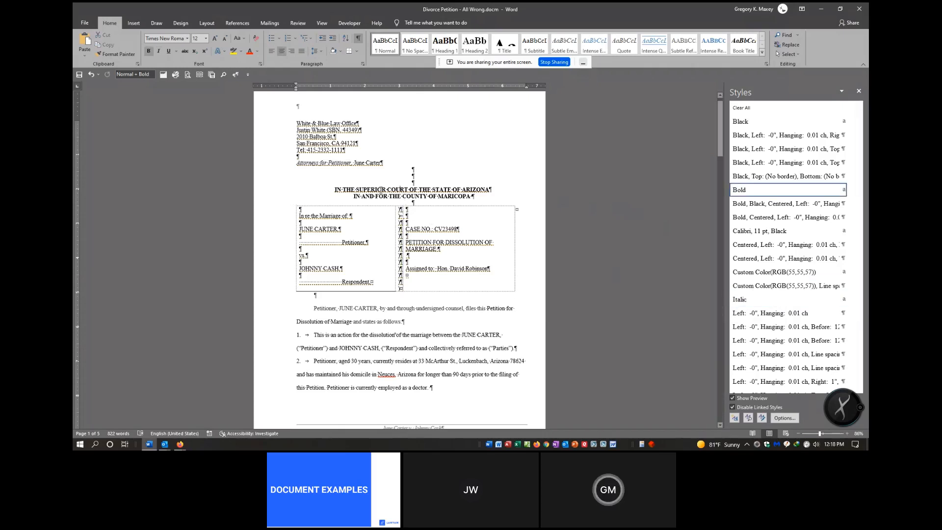
{"action": "double_click", "coordinate": [402, 189]}
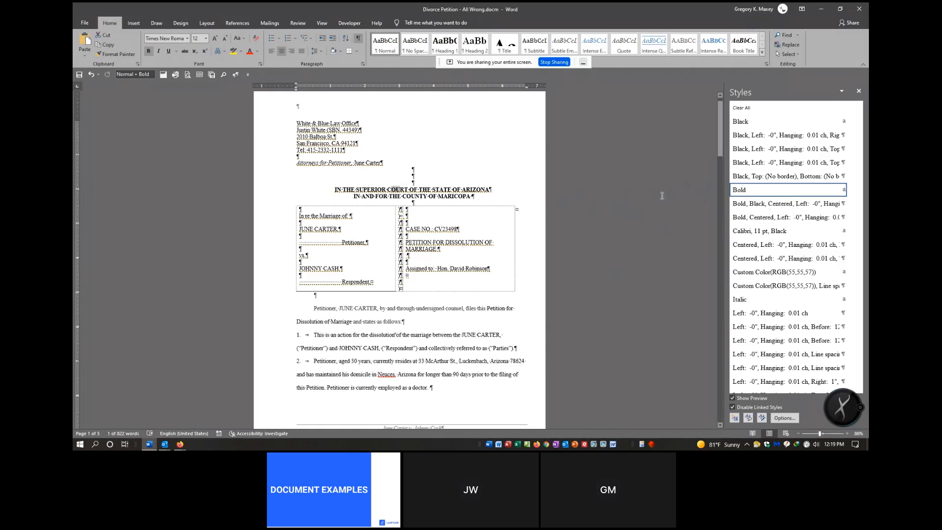
Step: Enter xxxxx in the empty paragraph above "Attorneys for Petitioner", color it red, and inspect its entry in the style list
{"action": "left_click", "coordinate": [297, 158]}
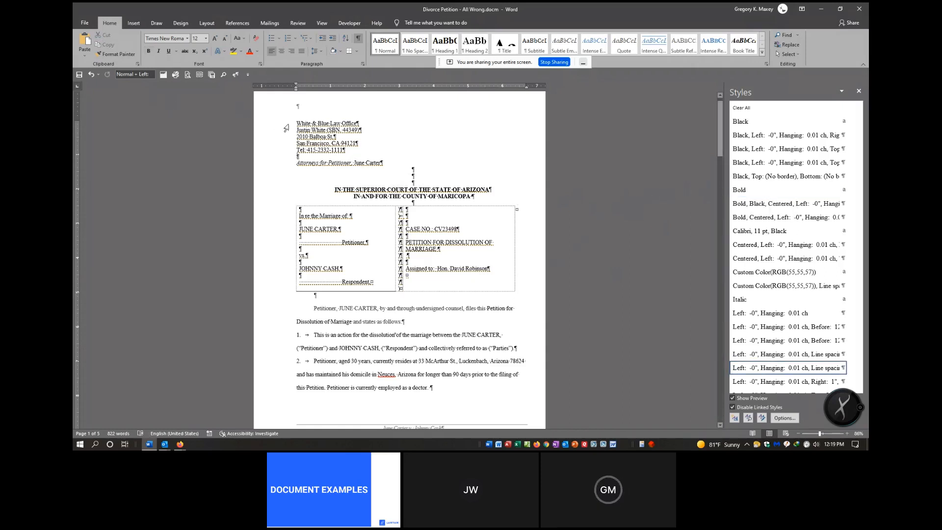
{"action": "type", "text": "xxxxx"}
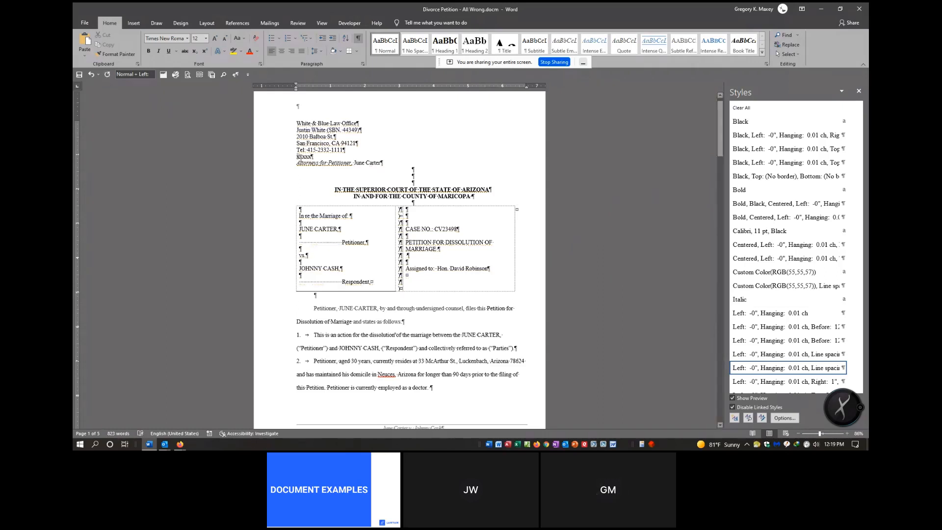
{"action": "left_click_drag", "start_coordinate": [297, 157], "coordinate": [310, 158]}
{"action": "left_click", "coordinate": [250, 51]}
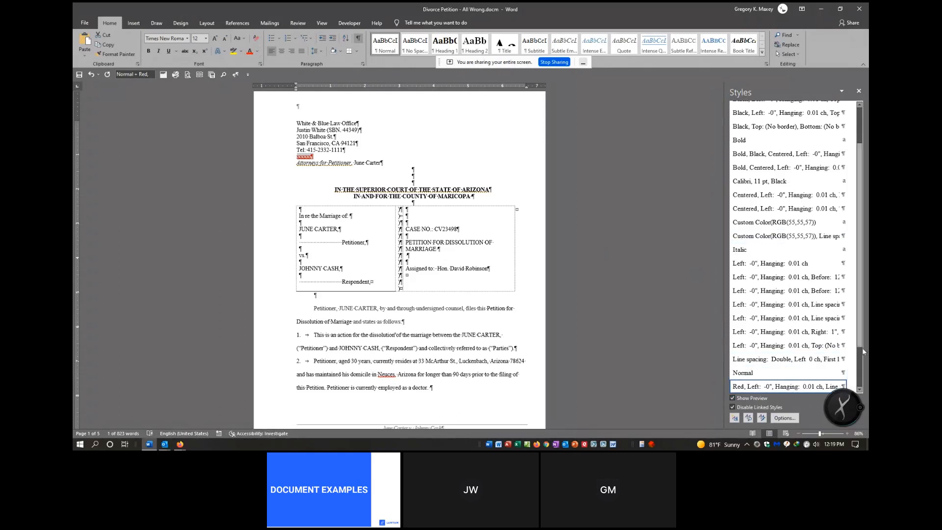
{"action": "scroll", "coordinate": [862, 351], "scroll_direction": "down", "scroll_amount": 2}
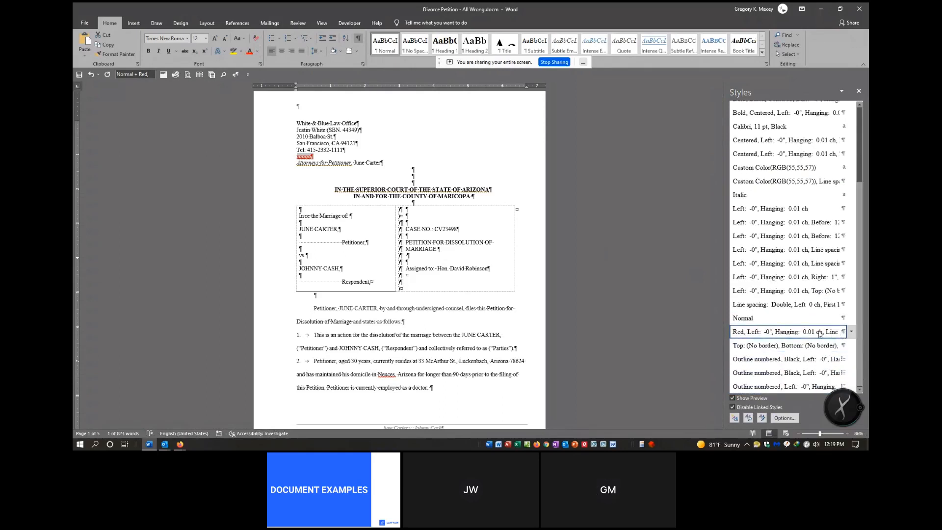
{"action": "mouse_move", "coordinate": [758, 333]}
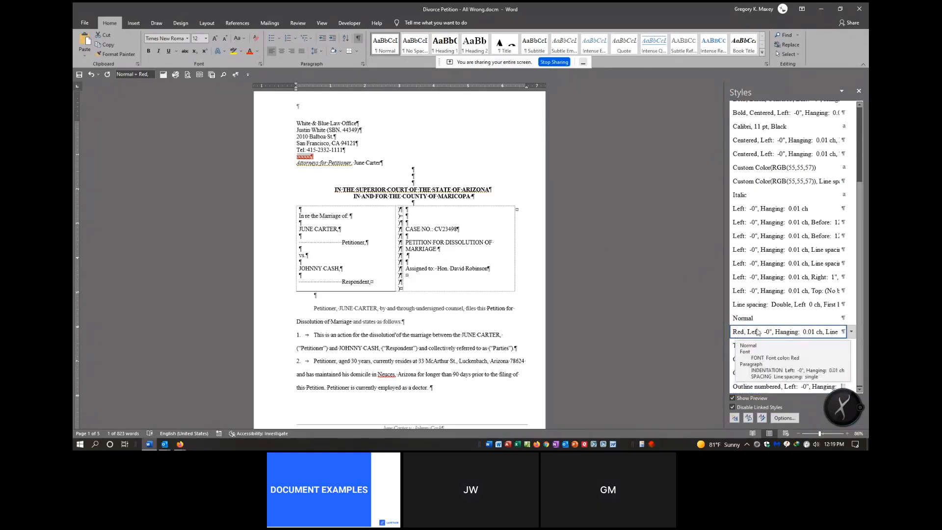
Step: Stop the Styles pane from showing paragraph level, font, and bullet and numbering formatting as styles
{"action": "left_click", "coordinate": [781, 418]}
{"action": "left_click", "coordinate": [666, 202]}
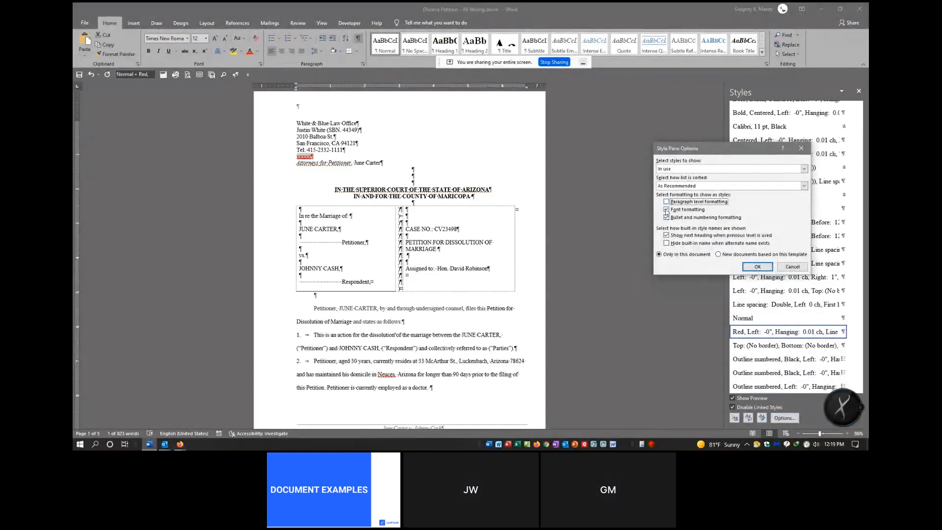
{"action": "left_click", "coordinate": [666, 210]}
{"action": "left_click", "coordinate": [666, 217]}
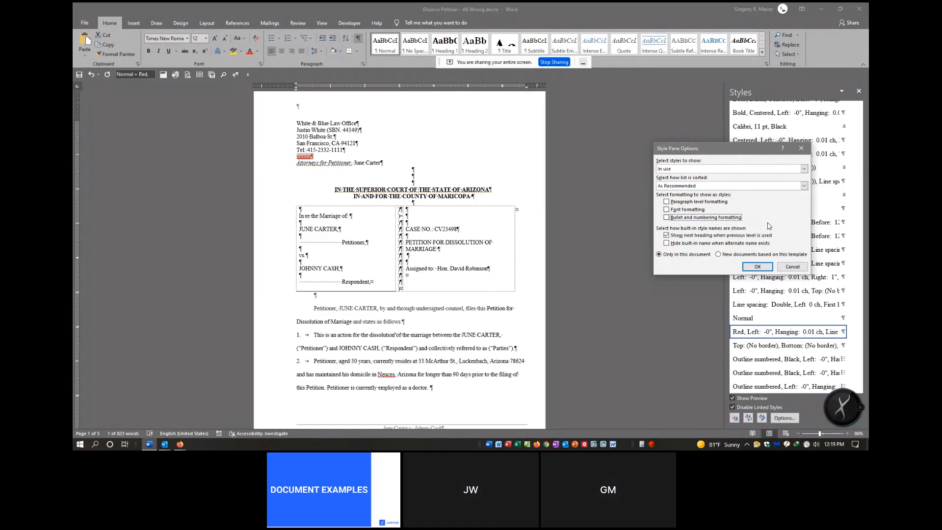
{"action": "left_click", "coordinate": [757, 266]}
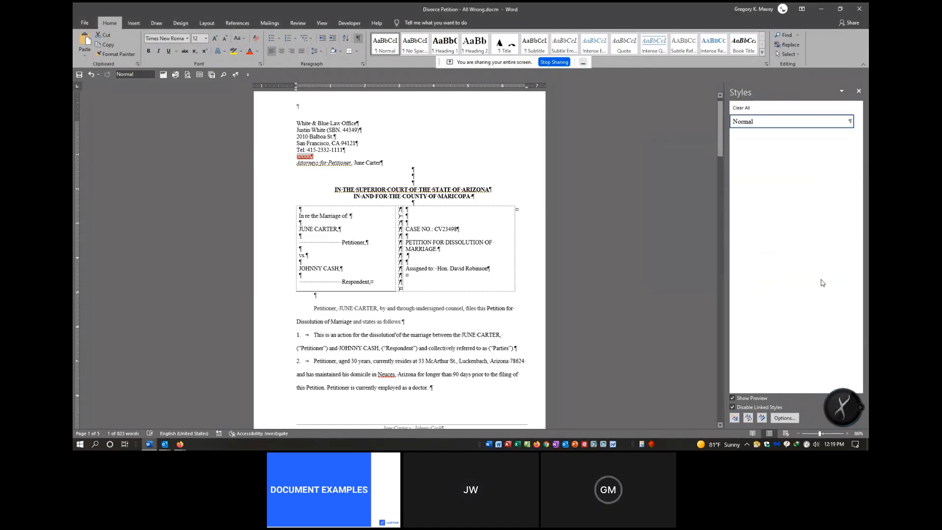
Step: Turn paragraph level, font, and bullet and numbering formatting back on in the Styles pane's display options
{"action": "left_click", "coordinate": [785, 419]}
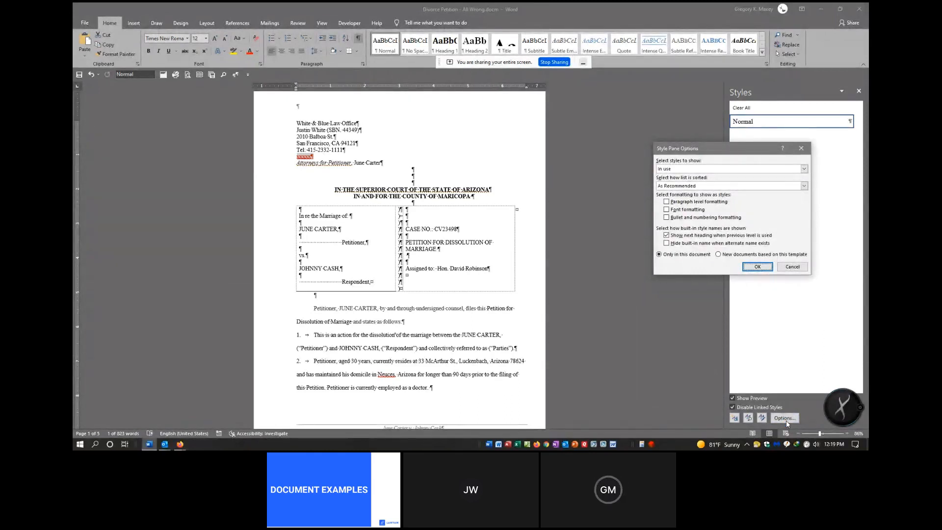
{"action": "left_click", "coordinate": [667, 203]}
{"action": "left_click", "coordinate": [666, 209]}
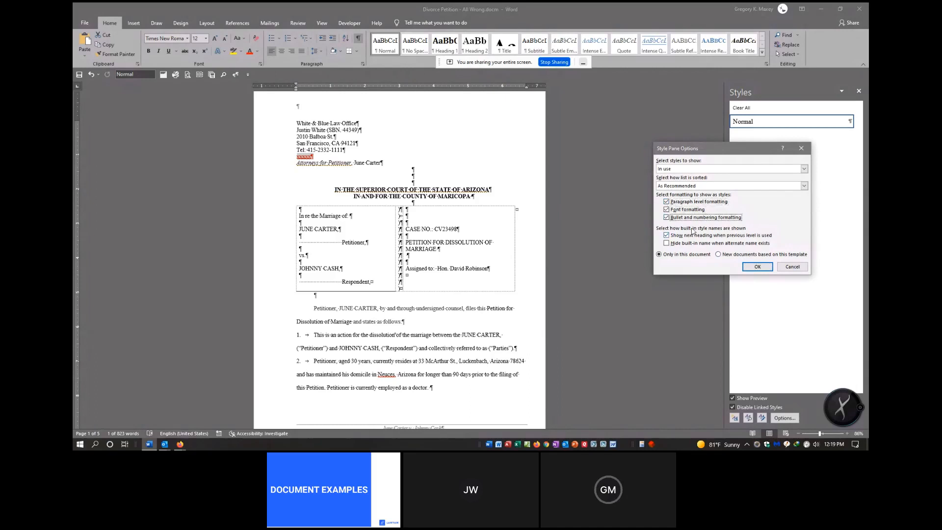
{"action": "left_click", "coordinate": [756, 266]}
Step: Apply the "Bold, Black, Centered" formatting entry from the style list to the xxxxx line
{"action": "scroll", "coordinate": [645, 308], "scroll_direction": "up", "scroll_amount": 1}
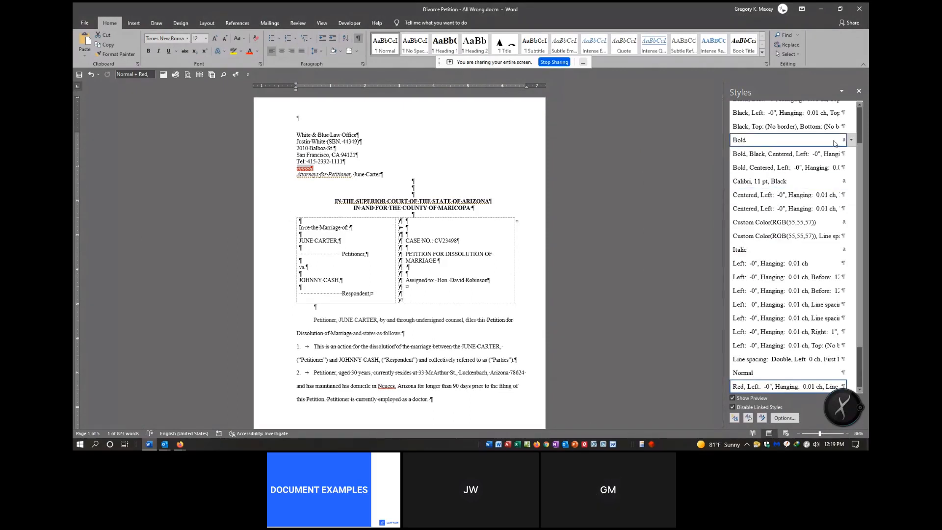
{"action": "left_click", "coordinate": [819, 153]}
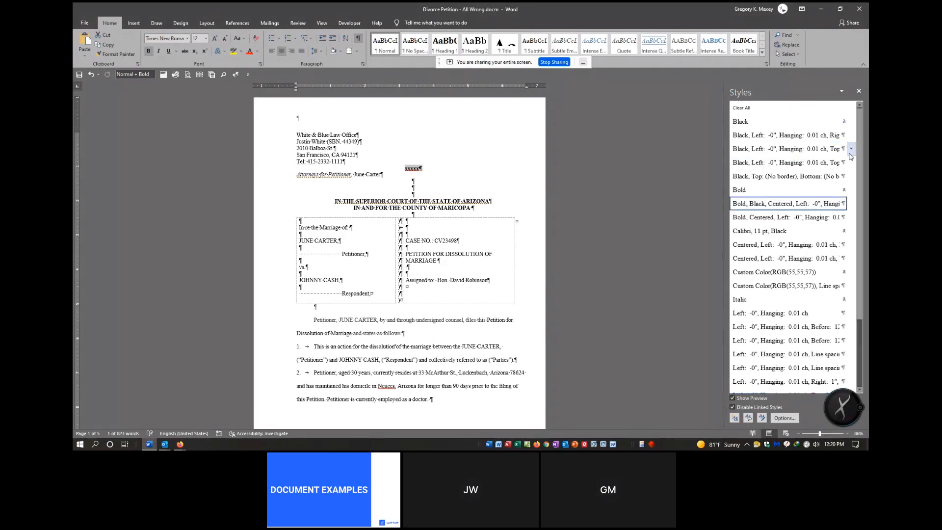
Step: Locate the text using the first "Black, Left: -0", Hanging: 0.01 ch, Top" entry and look through the document for it
{"action": "left_click", "coordinate": [851, 148]}
{"action": "left_click", "coordinate": [816, 172]}
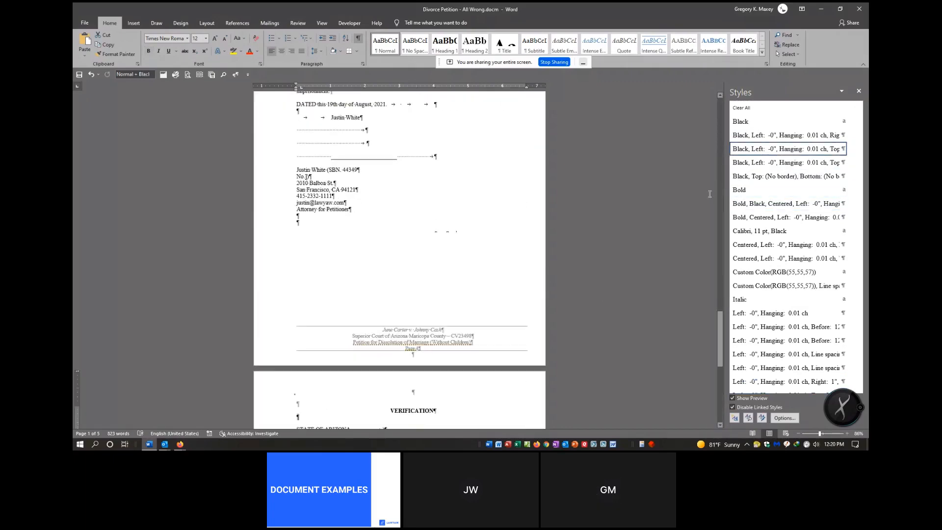
{"action": "scroll", "coordinate": [710, 187], "scroll_direction": "up", "scroll_amount": 10}
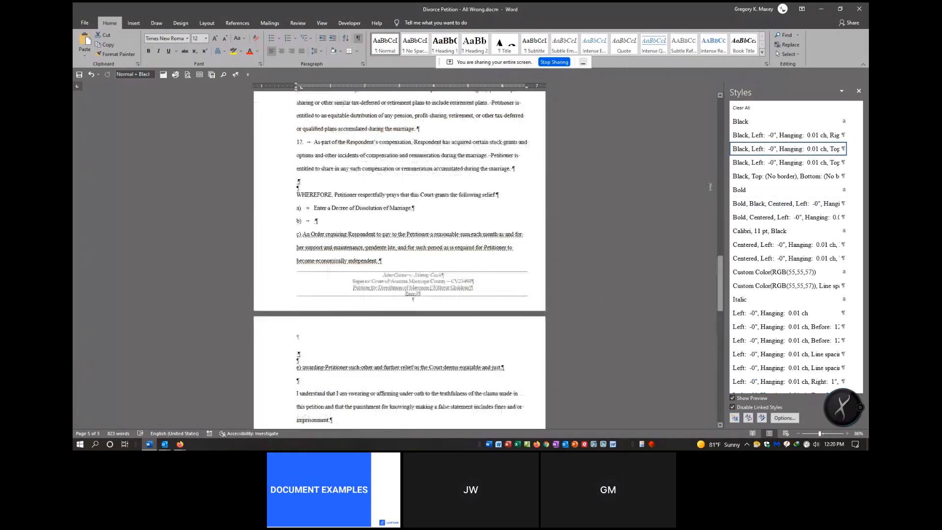
{"action": "scroll", "coordinate": [708, 216], "scroll_direction": "down", "scroll_amount": 10}
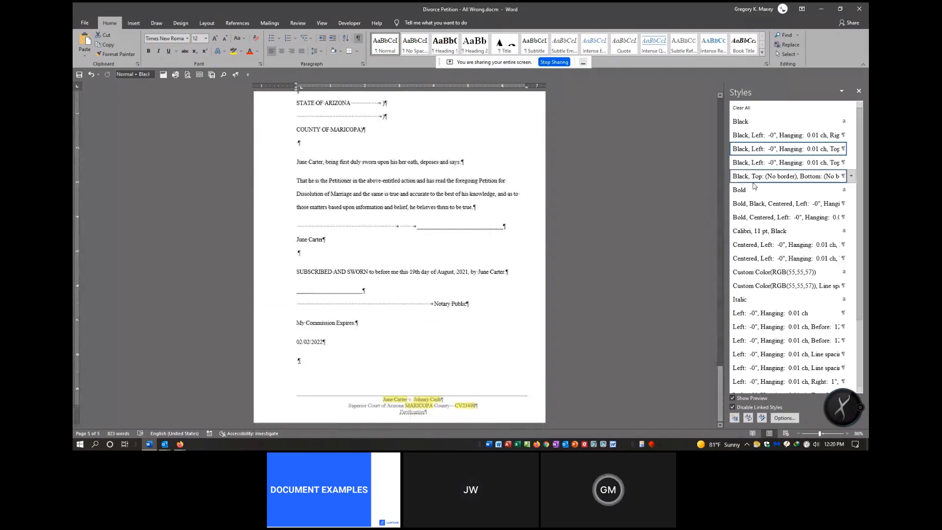
{"action": "scroll", "coordinate": [628, 200], "scroll_direction": "up", "scroll_amount": 20}
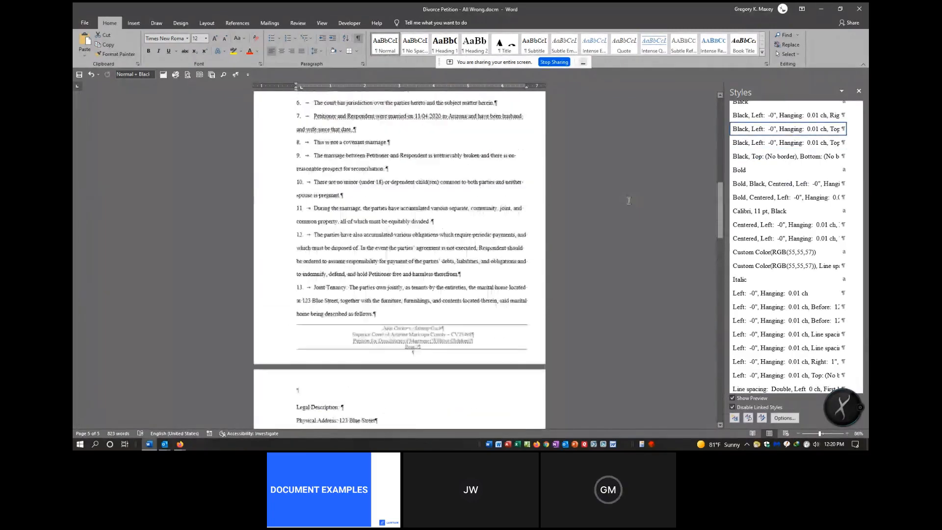
{"action": "scroll", "coordinate": [629, 201], "scroll_direction": "up", "scroll_amount": 3}
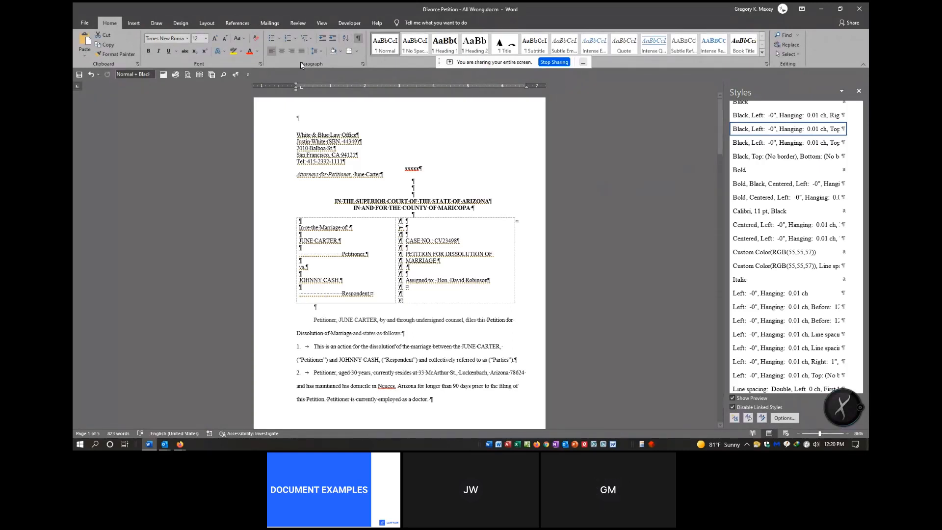
Step: Close the Divorce Petition - All Wrong.docm document without saving its changes
{"action": "left_click", "coordinate": [86, 24]}
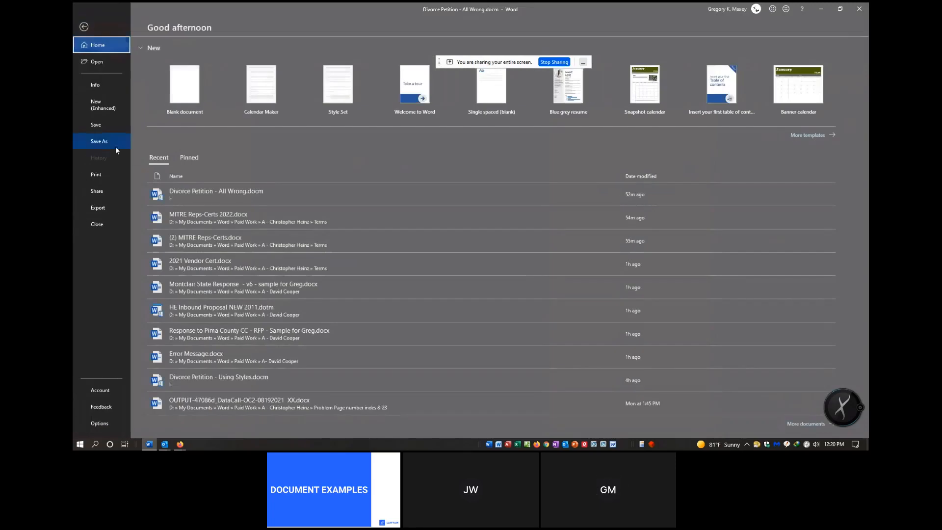
{"action": "left_click", "coordinate": [101, 224]}
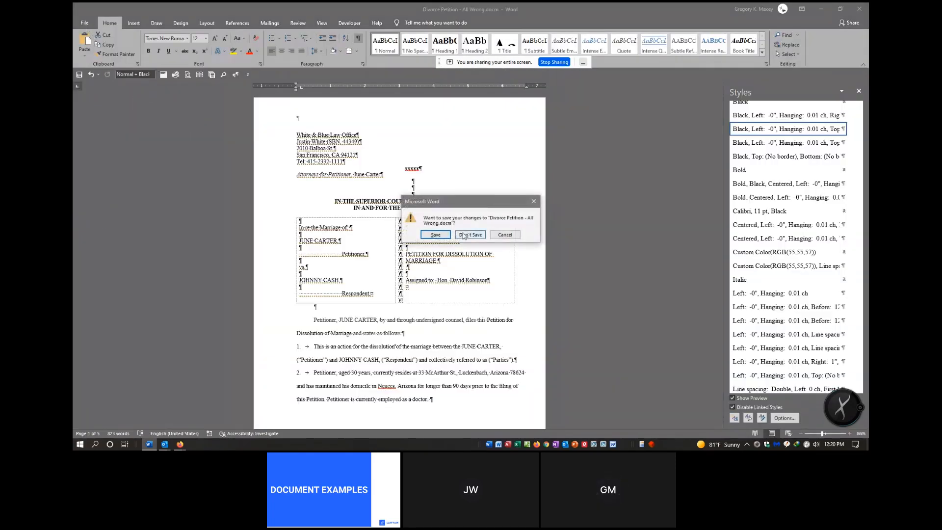
{"action": "left_click", "coordinate": [464, 235]}
Step: Open the recent document Divorce Petition - Using Styles.docm and enable its macro content
{"action": "left_click", "coordinate": [84, 23]}
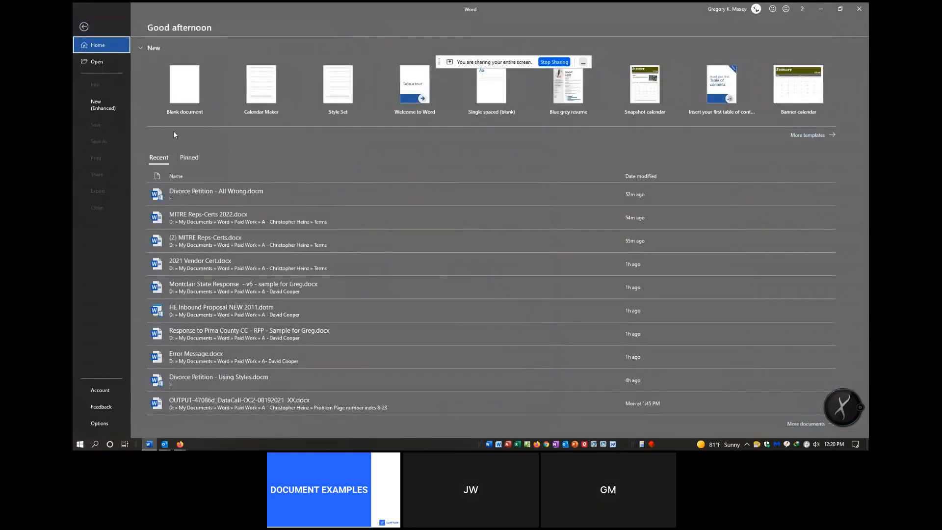
{"action": "left_click", "coordinate": [228, 376]}
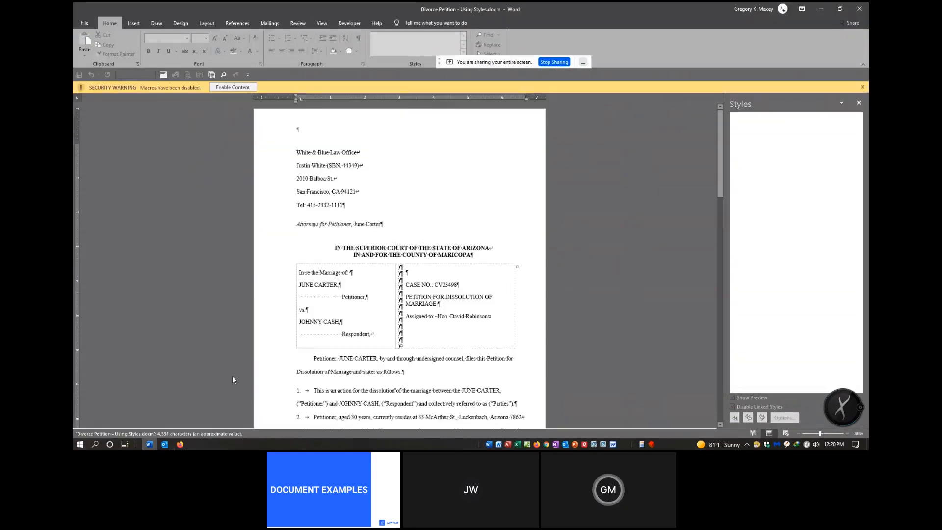
{"action": "left_click", "coordinate": [228, 87]}
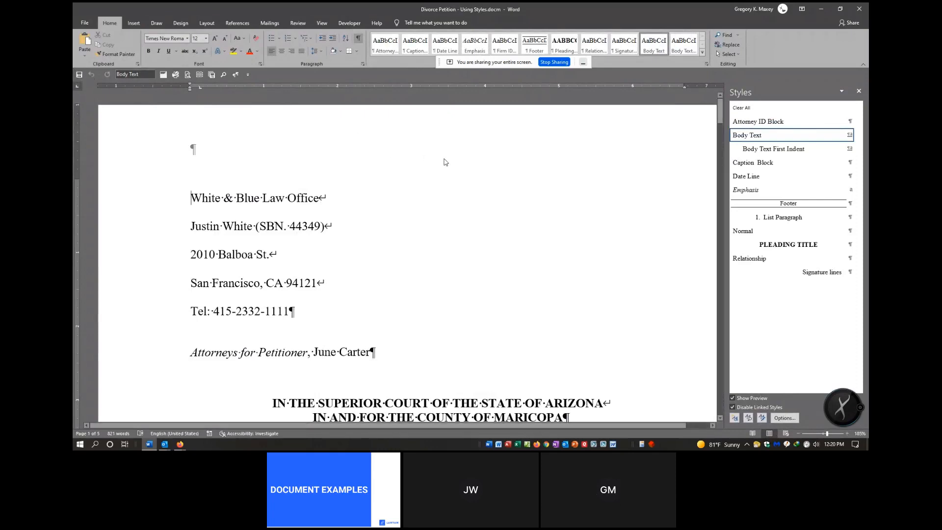
Step: Select the whole law office address block at the start of the petition, from the firm name through the telephone line
{"action": "scroll", "coordinate": [424, 219], "scroll_direction": "down", "scroll_amount": 5}
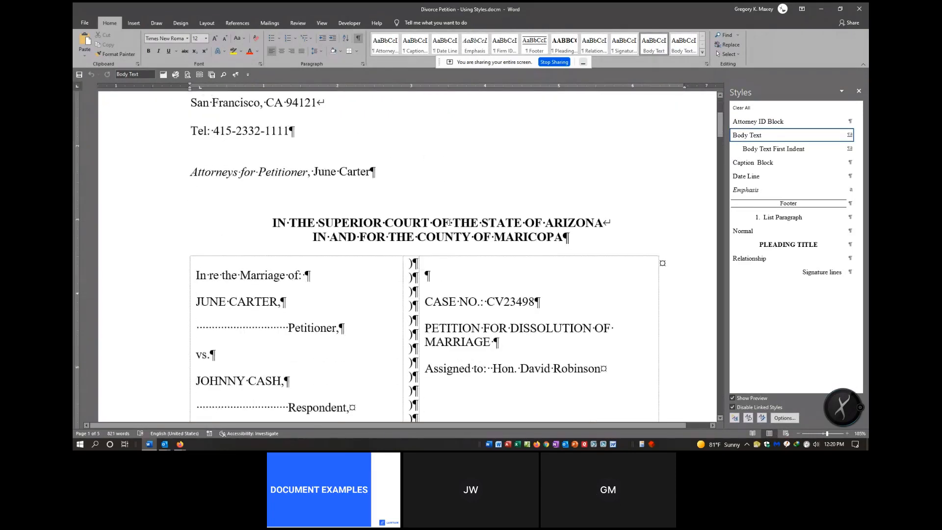
{"action": "scroll", "coordinate": [438, 229], "scroll_direction": "up", "scroll_amount": 5}
{"action": "left_click_drag", "start_coordinate": [190, 195], "coordinate": [293, 338]}
{"action": "left_click", "coordinate": [858, 135]}
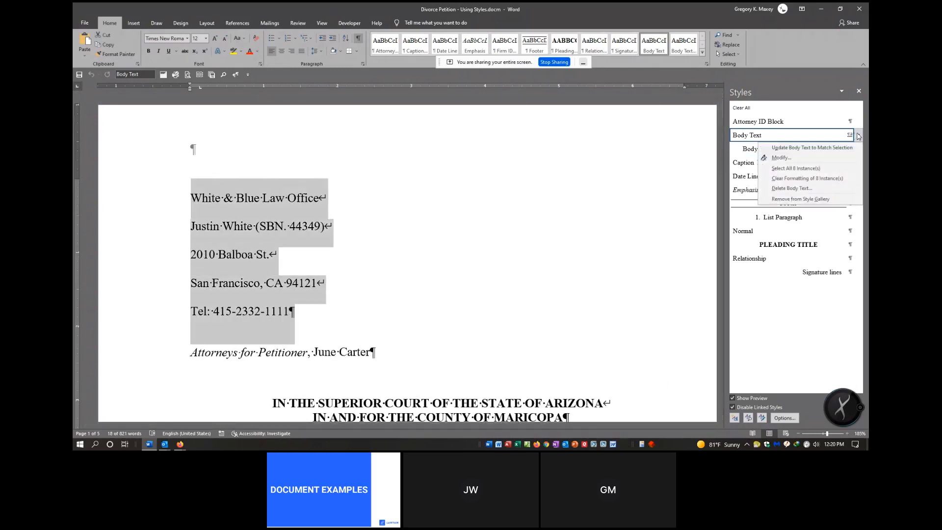
{"action": "left_click", "coordinate": [780, 158]}
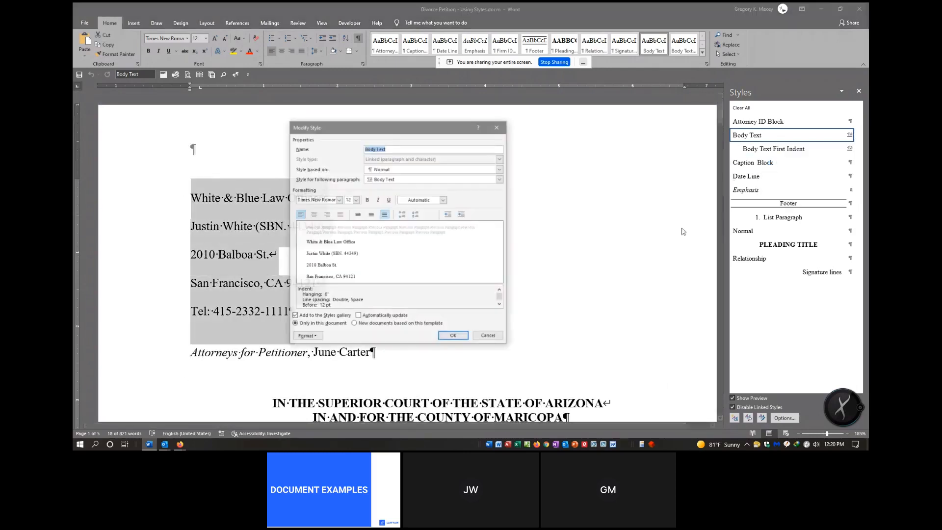
{"action": "left_click", "coordinate": [309, 335]}
{"action": "left_click", "coordinate": [316, 352]}
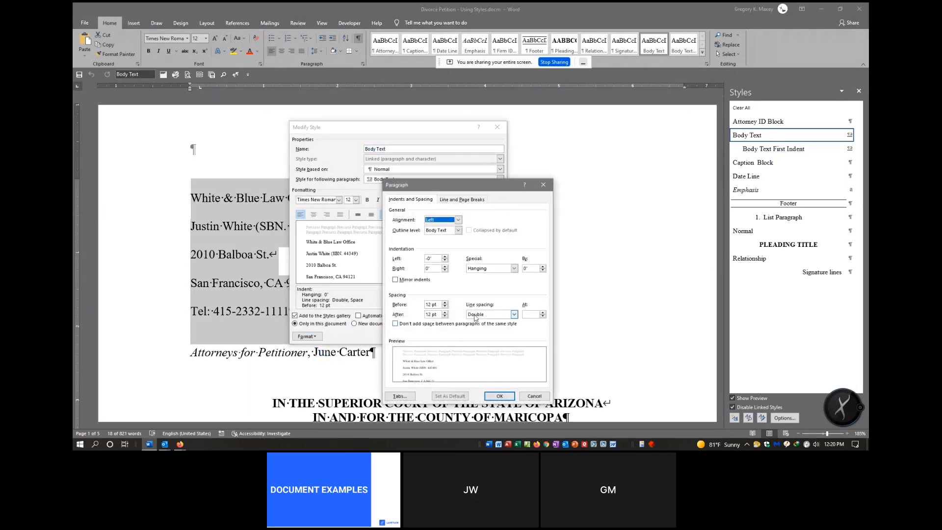
{"action": "left_click", "coordinate": [514, 314]}
{"action": "left_click", "coordinate": [483, 321]}
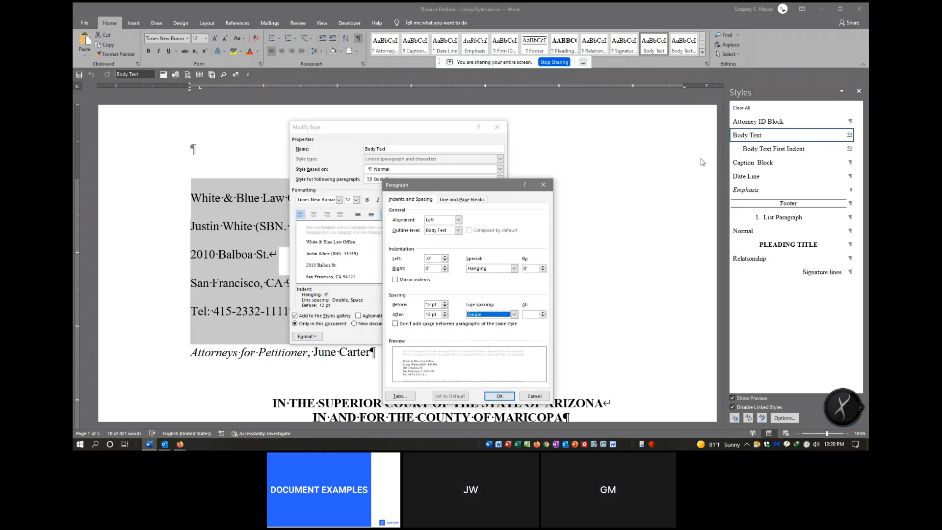
{"action": "key", "text": "Return"}
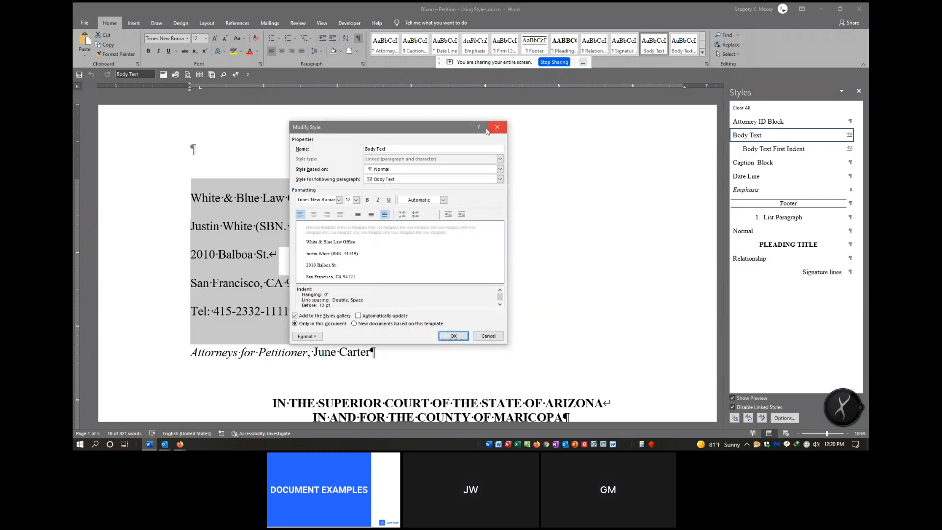
{"action": "left_click", "coordinate": [505, 129]}
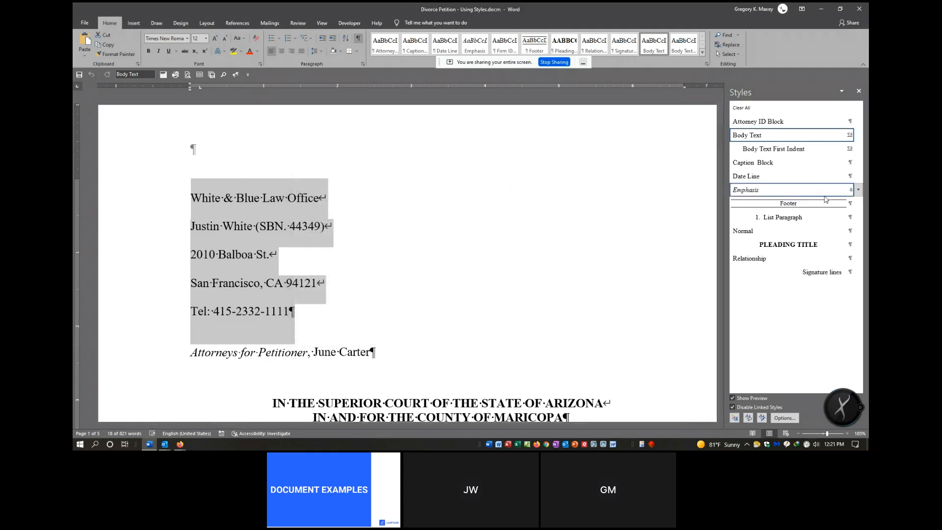
Step: Apply the Attorney ID Block style to the selected law office address block
{"action": "scroll", "coordinate": [641, 205], "scroll_direction": "down", "scroll_amount": 4}
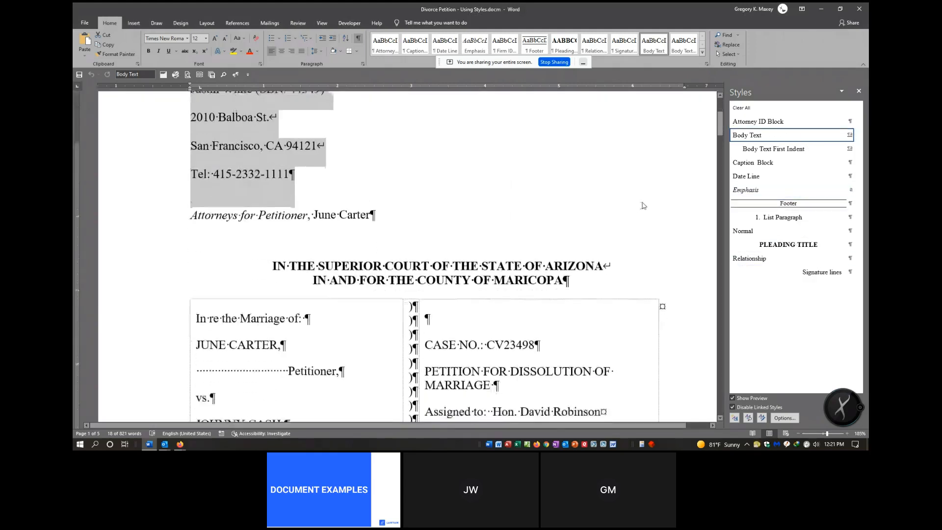
{"action": "scroll", "coordinate": [643, 206], "scroll_direction": "up", "scroll_amount": 1}
{"action": "scroll", "coordinate": [643, 205], "scroll_direction": "up", "scroll_amount": 2}
{"action": "left_click", "coordinate": [858, 121]}
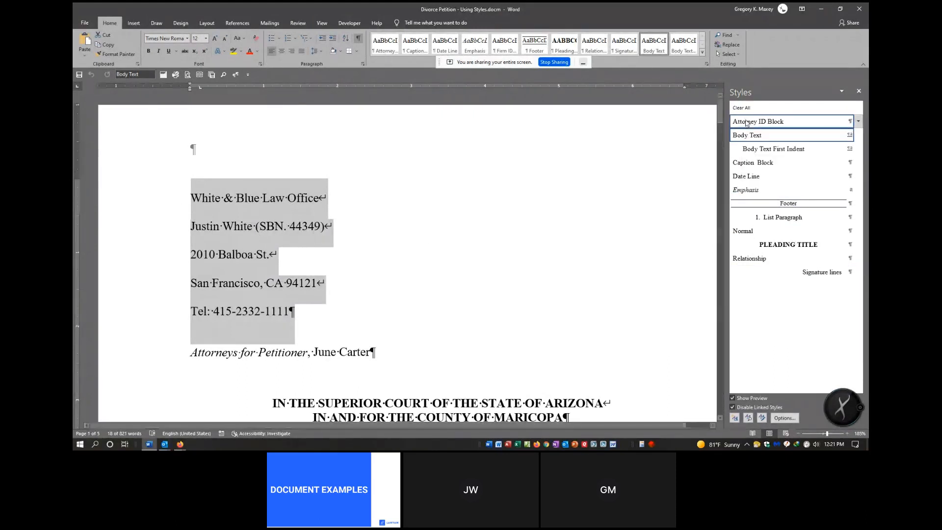
{"action": "left_click", "coordinate": [749, 122]}
{"action": "left_click", "coordinate": [386, 193]}
Step: Select all instances of the Attorney ID Block style and examine the address blocks on the first page and the signature page
{"action": "scroll", "coordinate": [386, 192], "scroll_direction": "down", "scroll_amount": 3}
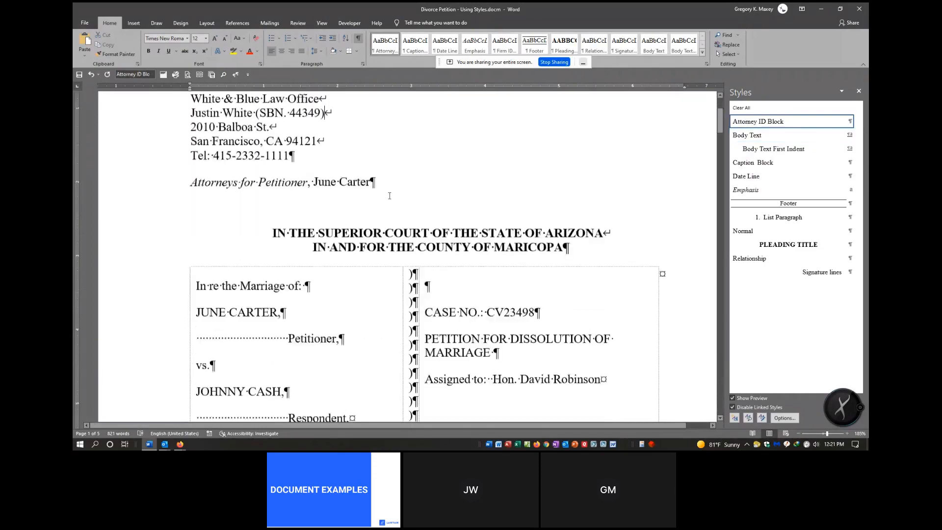
{"action": "scroll", "coordinate": [385, 196], "scroll_direction": "up", "scroll_amount": 3}
{"action": "scroll", "coordinate": [382, 204], "scroll_direction": "down", "scroll_amount": 15}
{"action": "scroll", "coordinate": [381, 206], "scroll_direction": "down", "scroll_amount": 20}
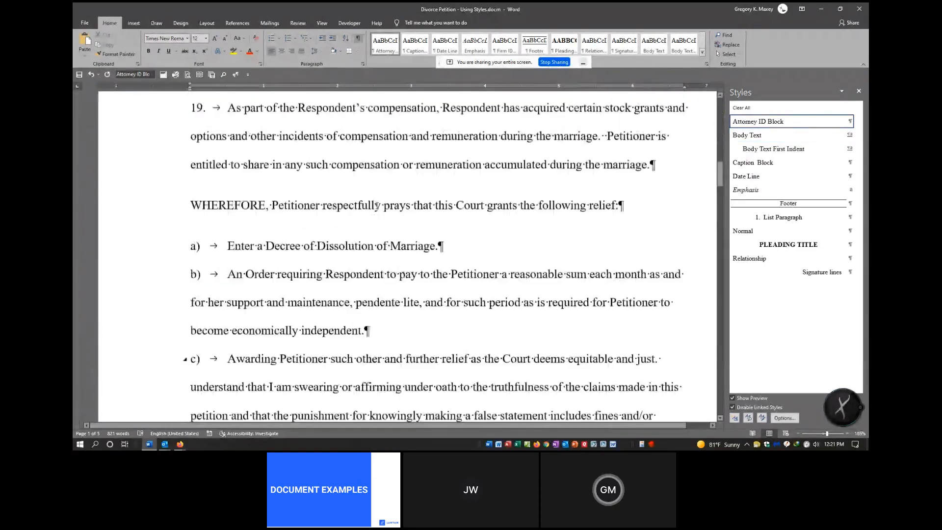
{"action": "scroll", "coordinate": [378, 211], "scroll_direction": "up", "scroll_amount": 5}
{"action": "scroll", "coordinate": [378, 211], "scroll_direction": "up", "scroll_amount": 20}
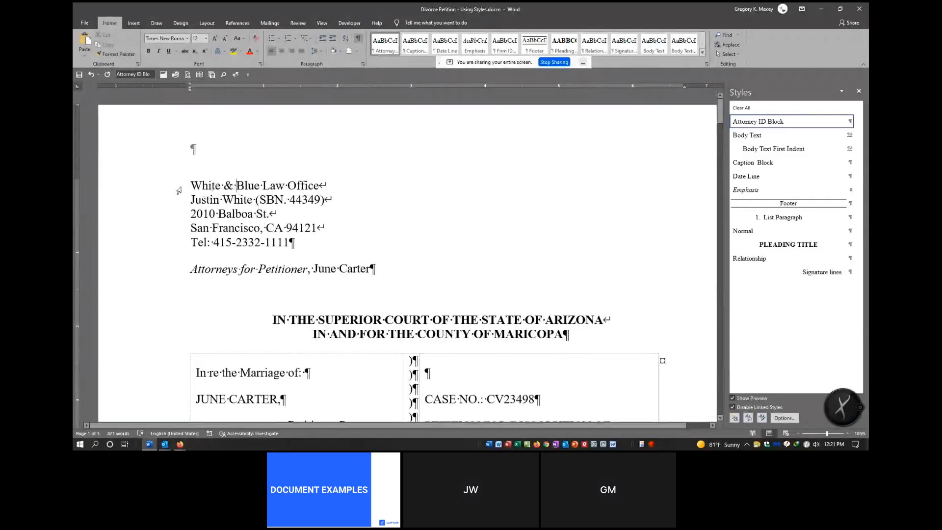
{"action": "left_click_drag", "start_coordinate": [179, 190], "coordinate": [180, 242]}
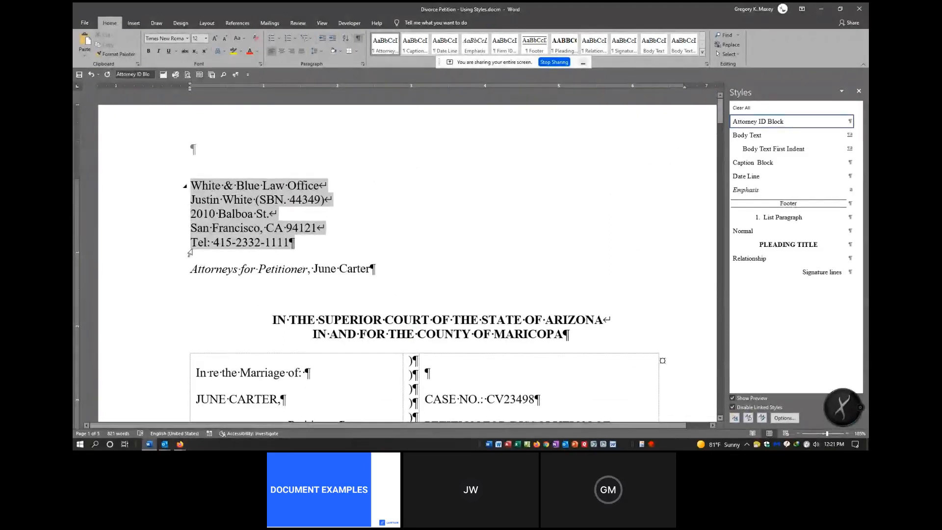
{"action": "left_click", "coordinate": [857, 134]}
{"action": "left_click", "coordinate": [797, 159]}
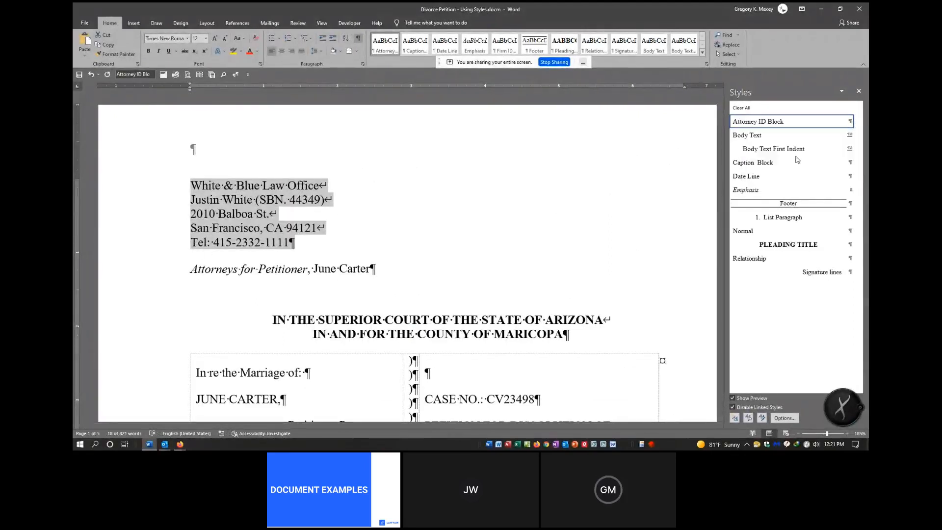
{"action": "scroll", "coordinate": [633, 183], "scroll_direction": "down", "scroll_amount": 20}
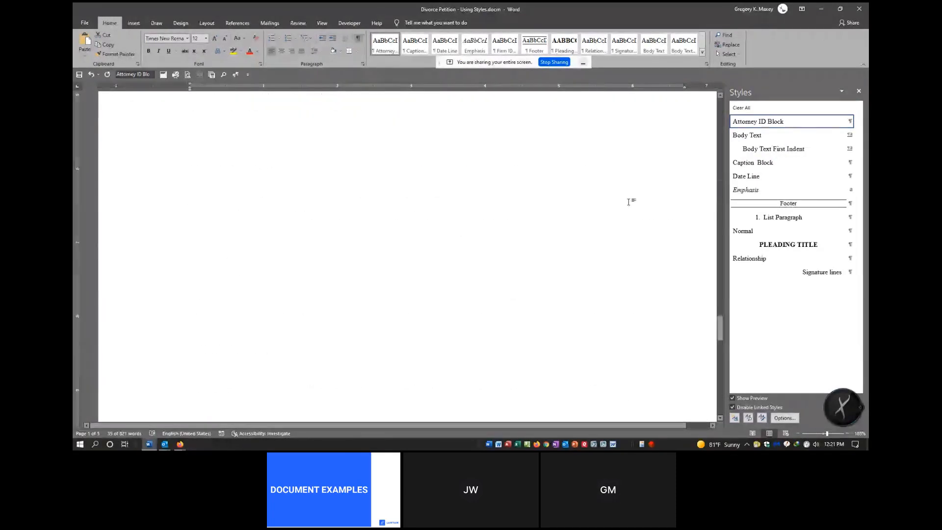
{"action": "scroll", "coordinate": [628, 202], "scroll_direction": "up", "scroll_amount": 6}
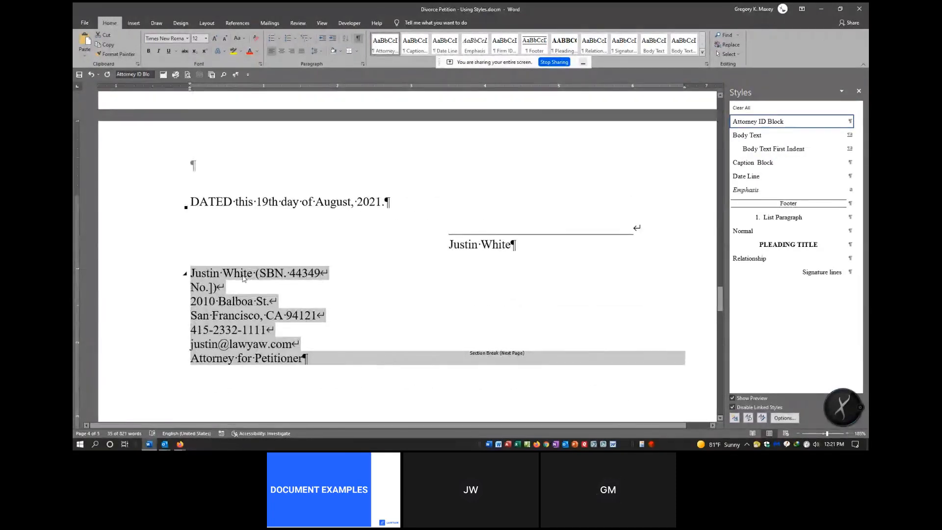
{"action": "scroll", "coordinate": [372, 249], "scroll_direction": "up", "scroll_amount": 20}
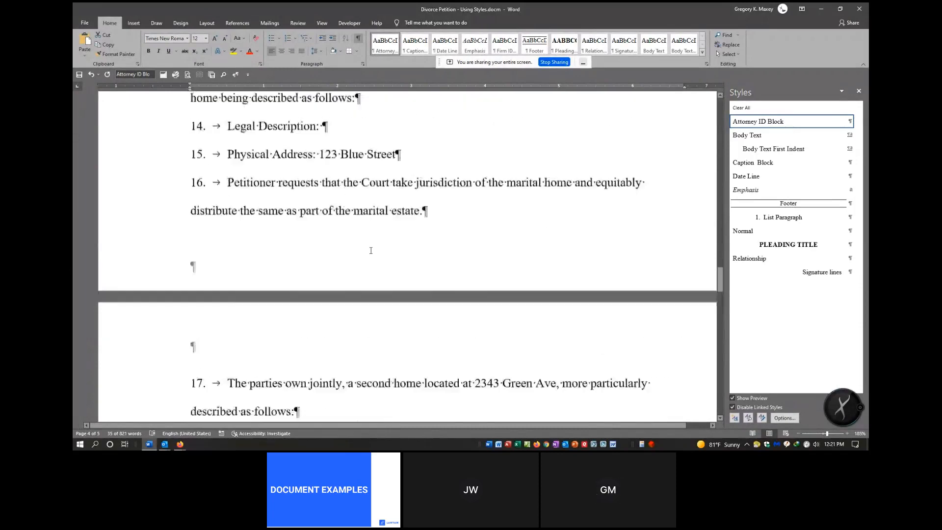
{"action": "left_click", "coordinate": [249, 231]}
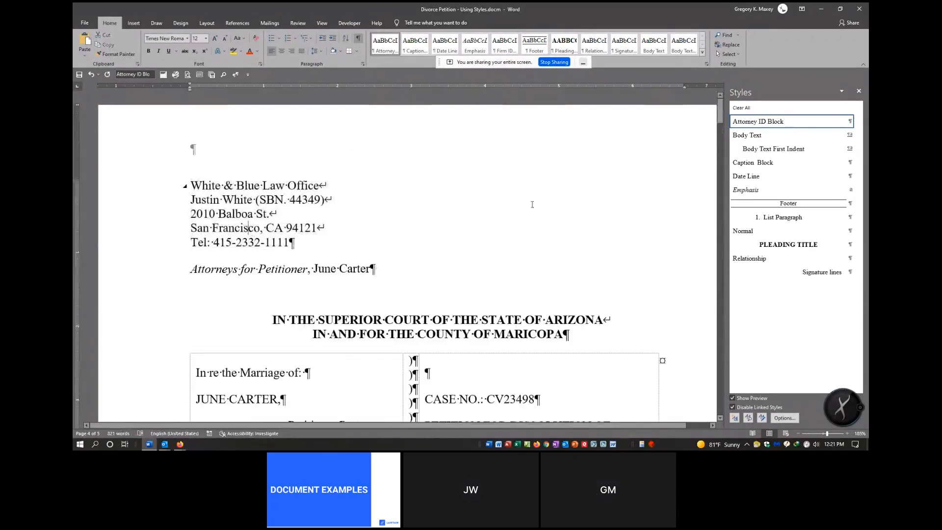
Step: Select all instances of the Relationship style and check which style the italic words "Attorneys for Petitioner" use
{"action": "left_click", "coordinate": [858, 258]}
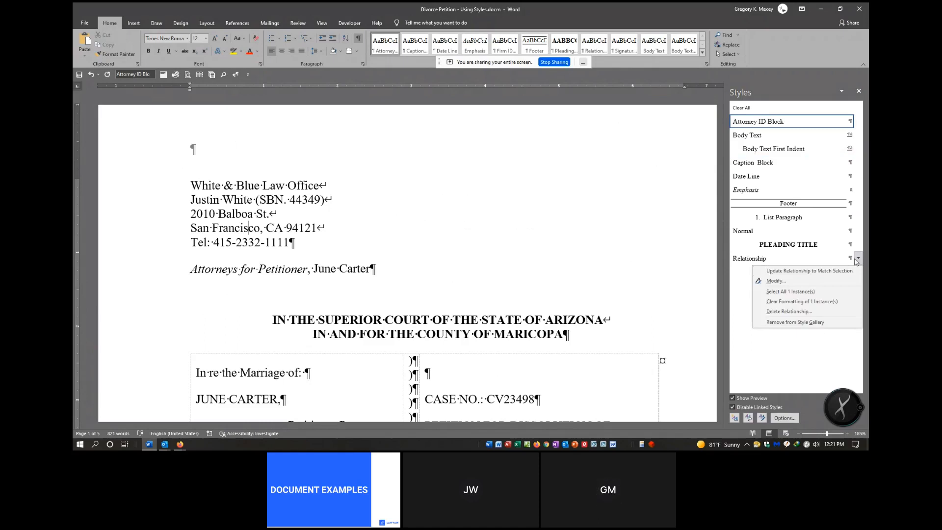
{"action": "left_click", "coordinate": [790, 290]}
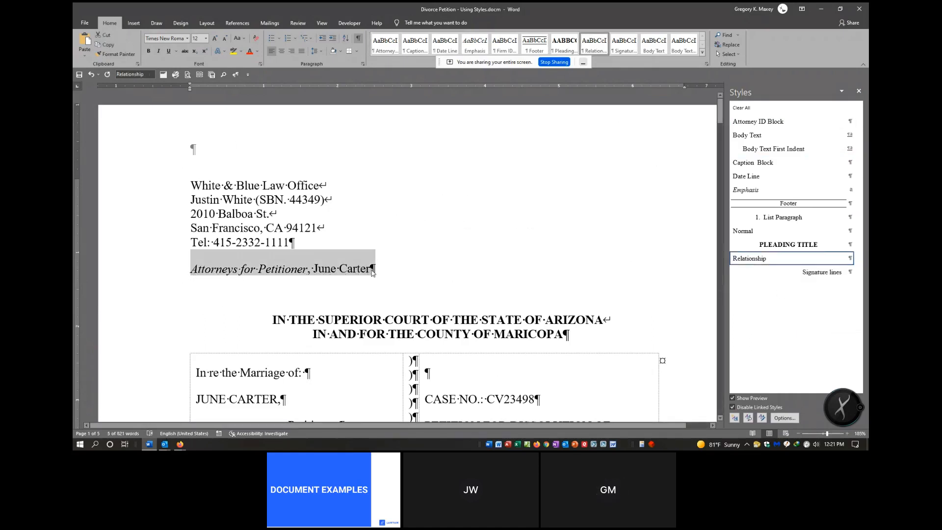
{"action": "left_click", "coordinate": [304, 266]}
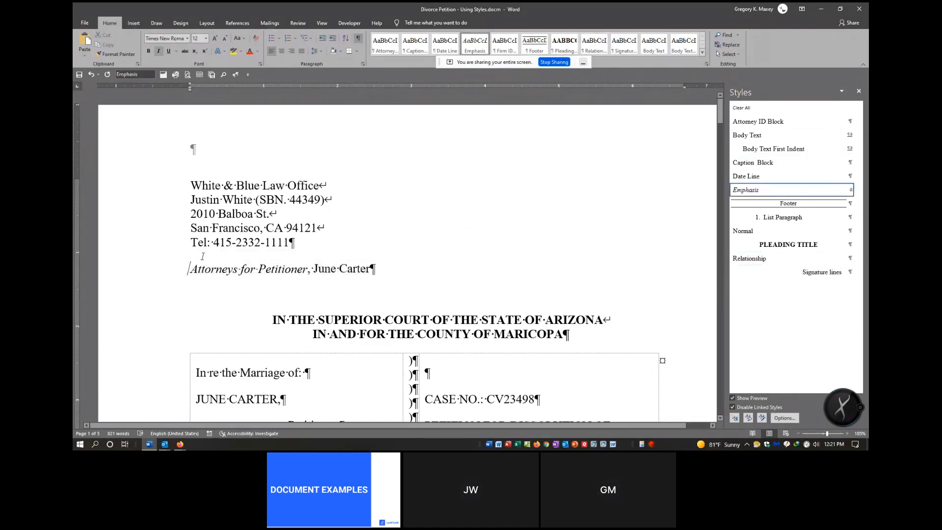
{"action": "scroll", "coordinate": [376, 271], "scroll_direction": "down", "scroll_amount": 1}
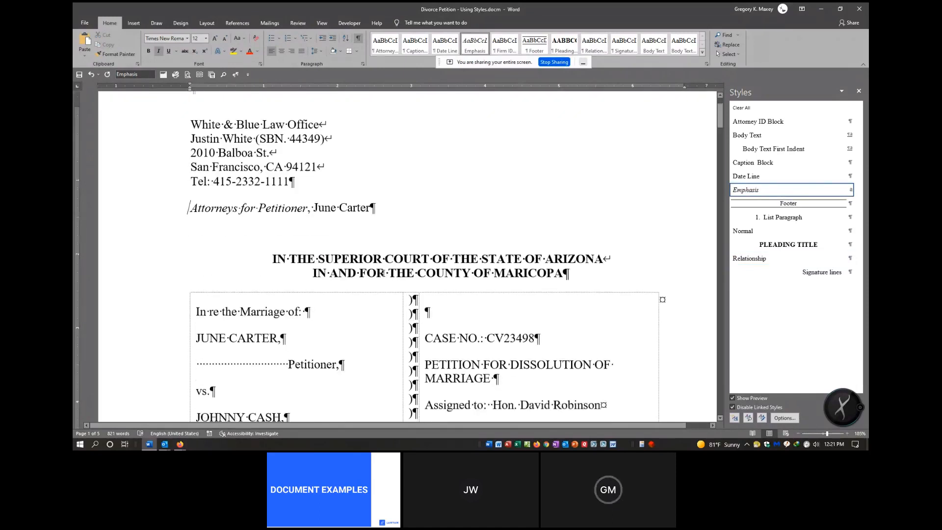
{"action": "scroll", "coordinate": [383, 273], "scroll_direction": "up", "scroll_amount": 1}
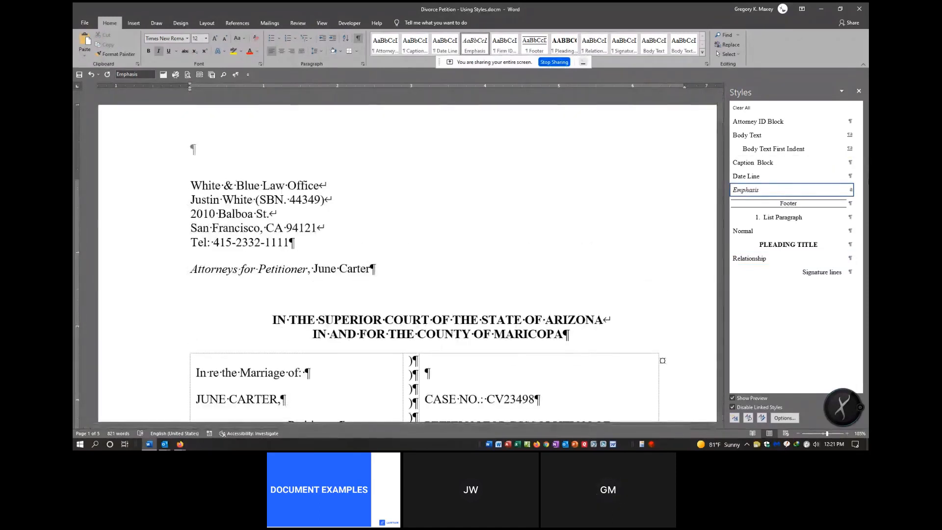
Step: Examine the paragraph spacing defined in the Relationship style and leave its definition unmodified
{"action": "left_click", "coordinate": [858, 258]}
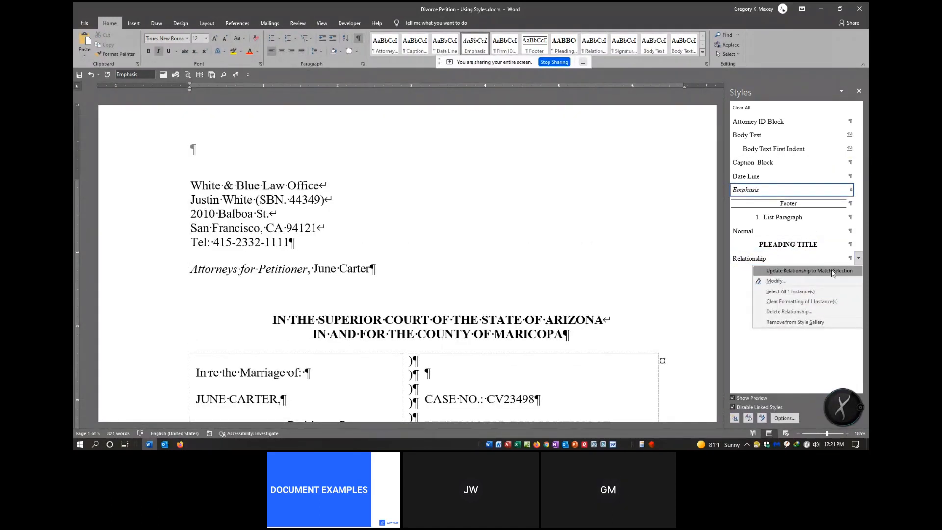
{"action": "left_click", "coordinate": [789, 283]}
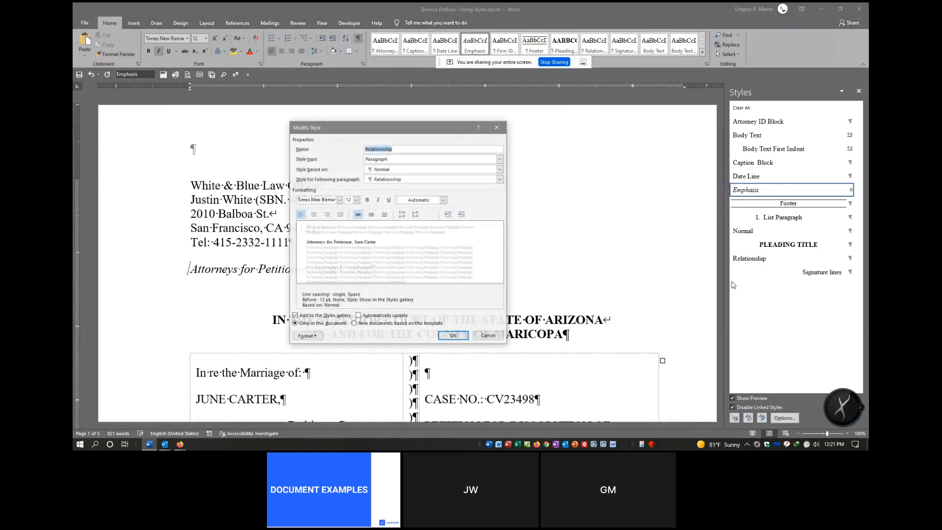
{"action": "left_click", "coordinate": [308, 337]}
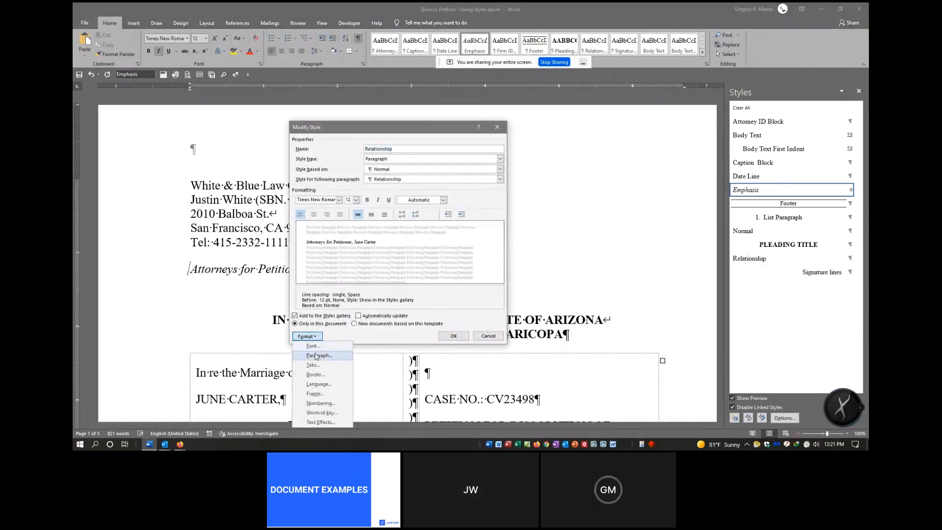
{"action": "left_click", "coordinate": [316, 356]}
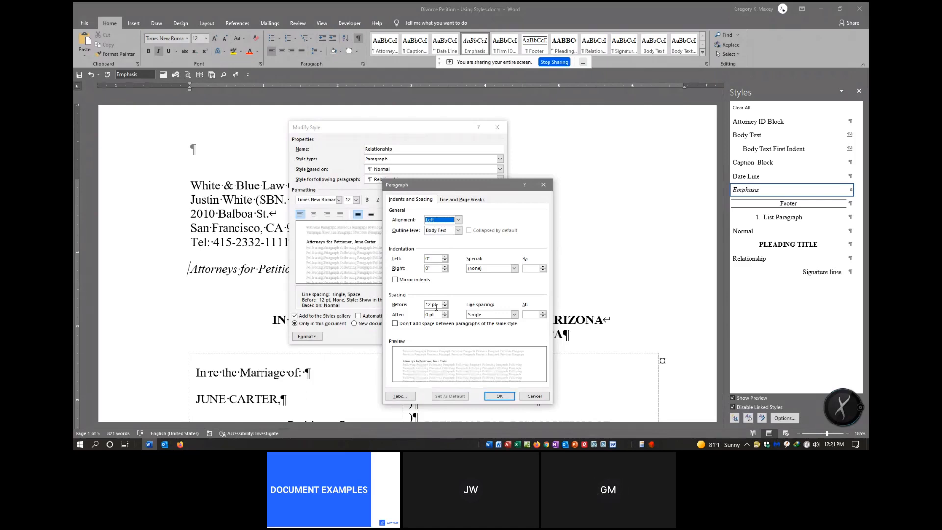
{"action": "left_click", "coordinate": [499, 396]}
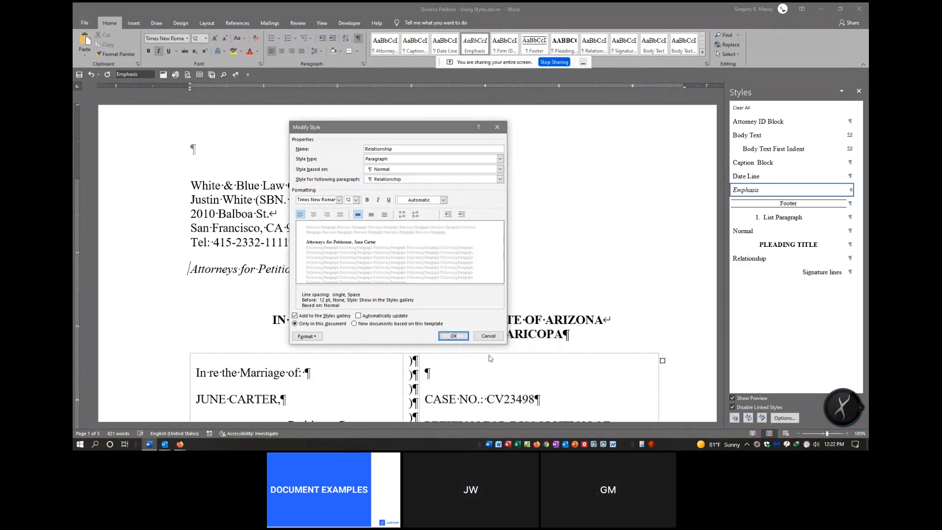
{"action": "left_click", "coordinate": [488, 336]}
Step: Select the superior court heading and examine the font, alignment and paragraph spacing defined in its Pleading Title style
{"action": "left_click", "coordinate": [272, 322]}
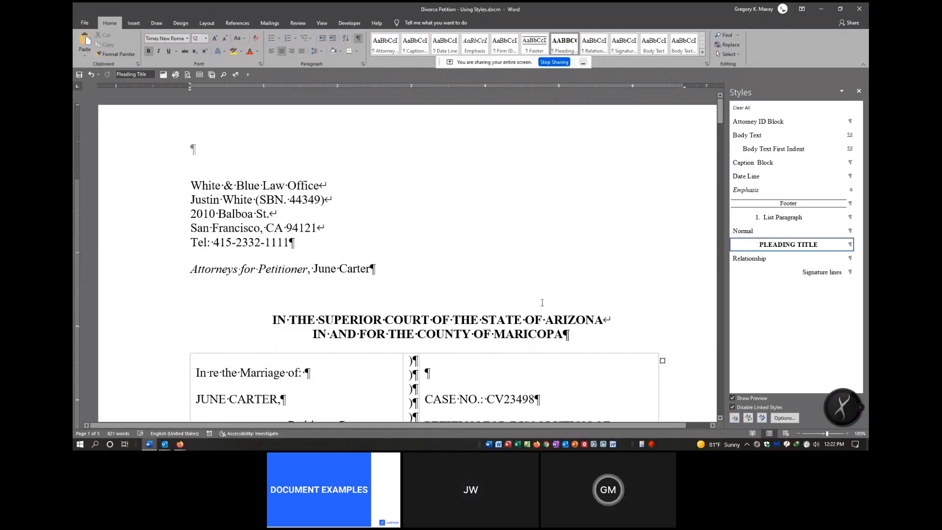
{"action": "left_click_drag", "start_coordinate": [157, 329], "coordinate": [155, 336]}
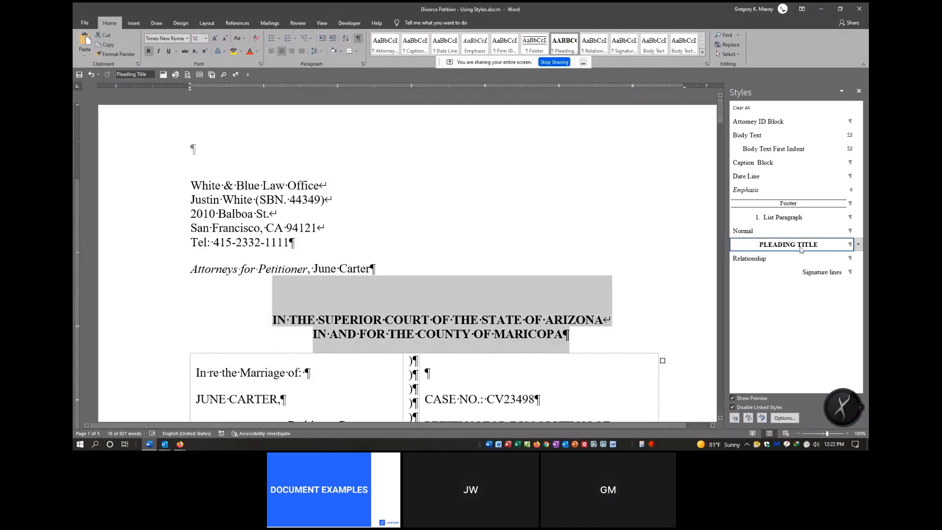
{"action": "left_click", "coordinate": [858, 245]}
{"action": "left_click", "coordinate": [787, 268]}
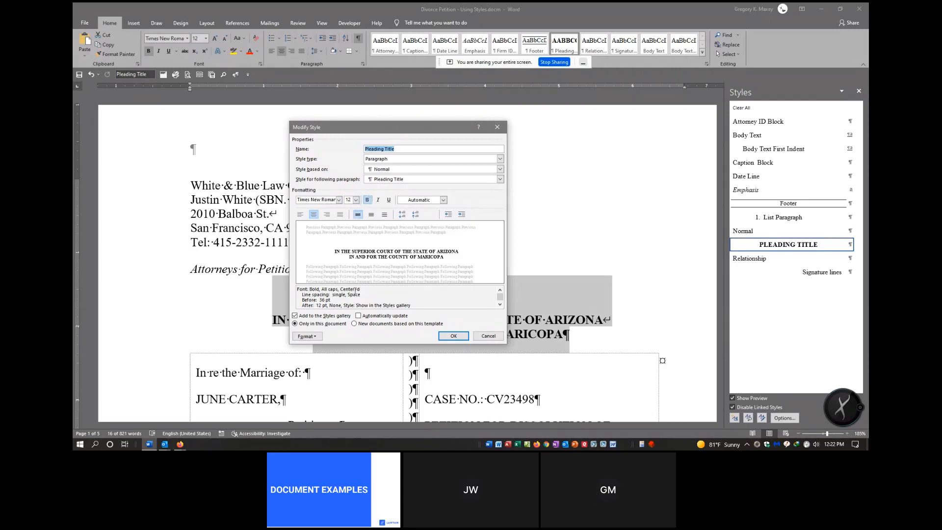
{"action": "left_click", "coordinate": [307, 336]}
{"action": "left_click", "coordinate": [316, 359]}
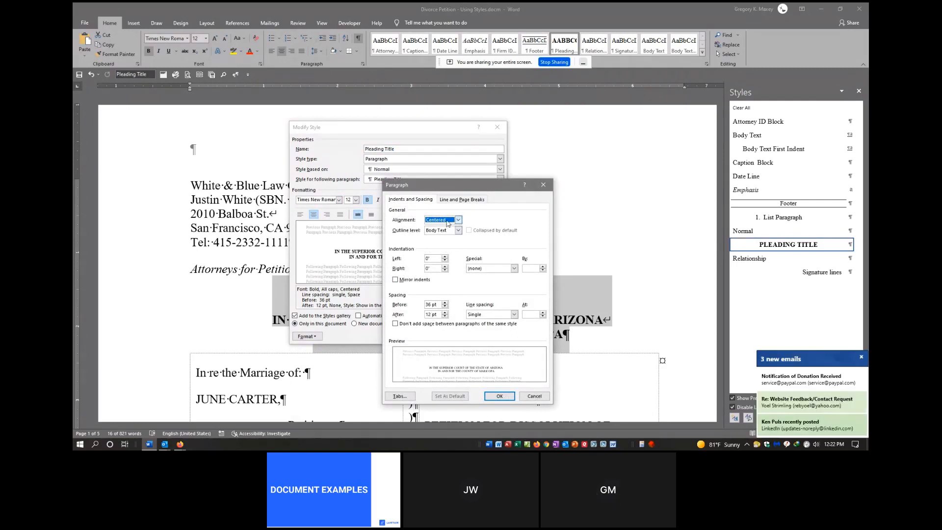
{"action": "left_click", "coordinate": [861, 357]}
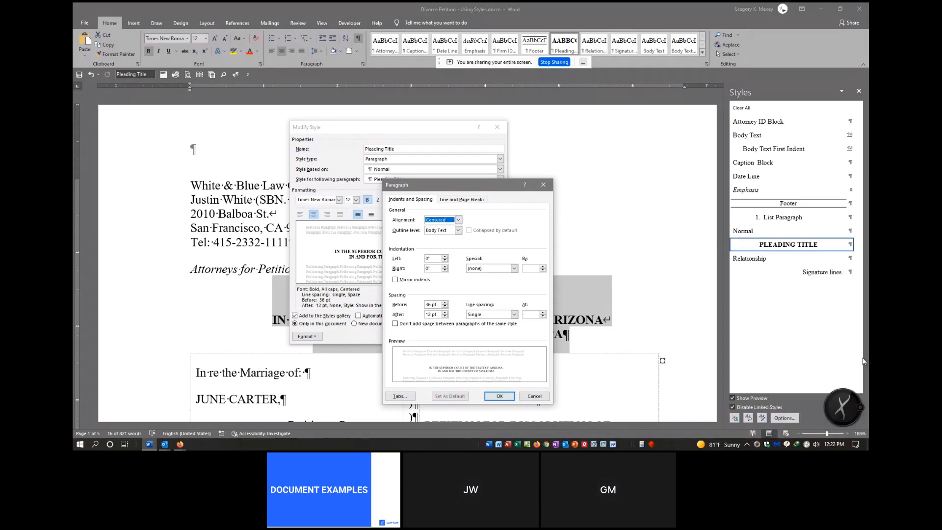
{"action": "left_click", "coordinate": [499, 396]}
{"action": "left_click", "coordinate": [495, 335]}
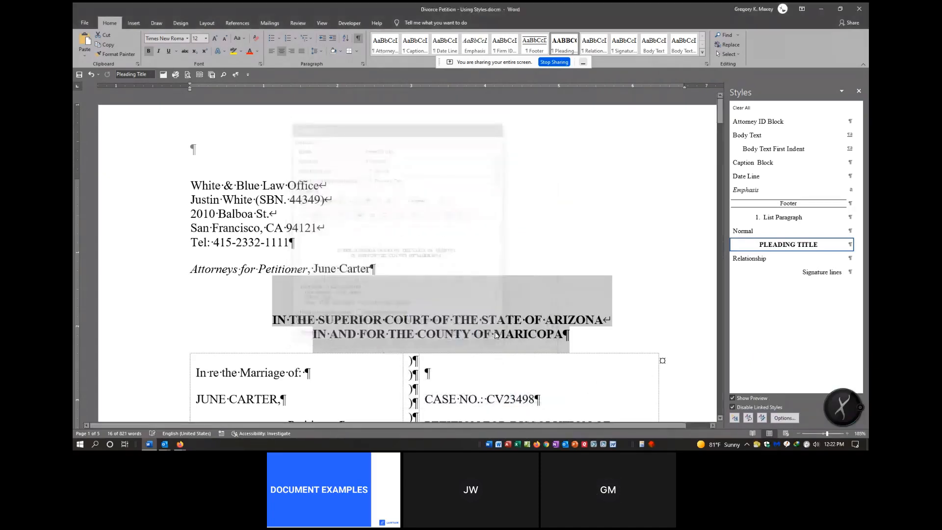
Step: Select all instances of the Signature lines style to see which signature blocks in the petition use it
{"action": "scroll", "coordinate": [690, 292], "scroll_direction": "down", "scroll_amount": 5}
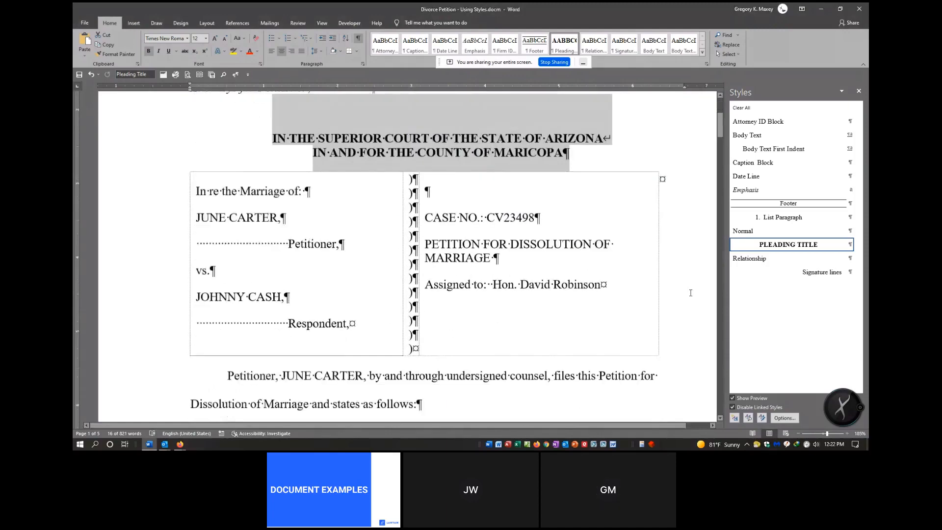
{"action": "scroll", "coordinate": [690, 292], "scroll_direction": "down", "scroll_amount": 1}
{"action": "left_click", "coordinate": [857, 272]}
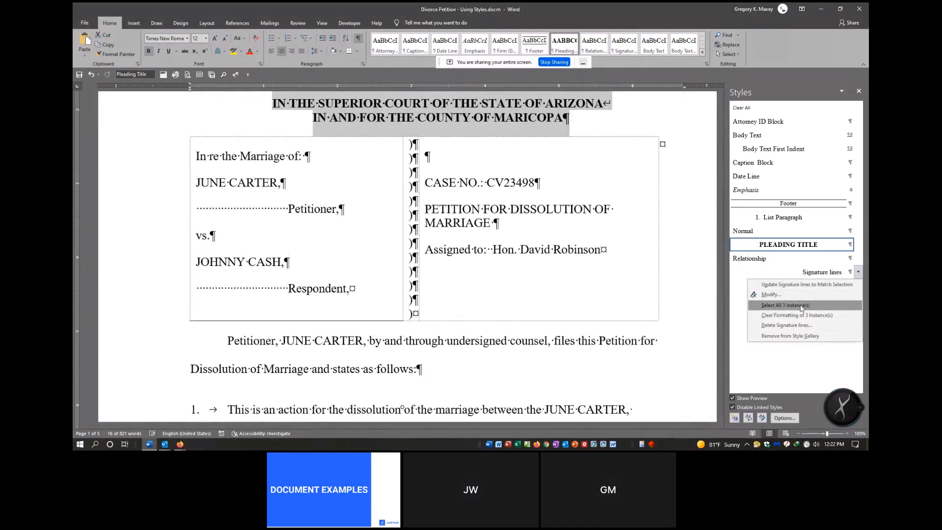
{"action": "left_click", "coordinate": [785, 305]}
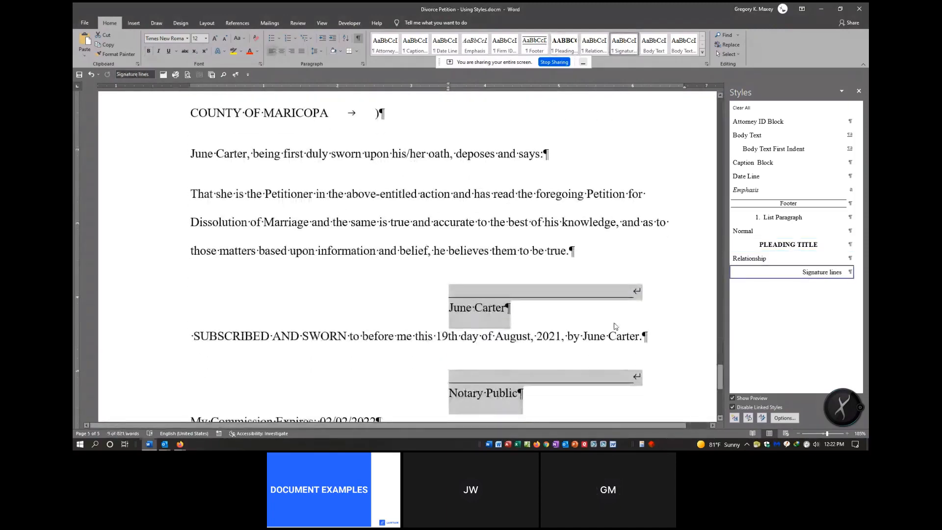
Step: Examine the indentation, paragraph spacing and line spacing defined in the Signature lines style
{"action": "left_click", "coordinate": [858, 272]}
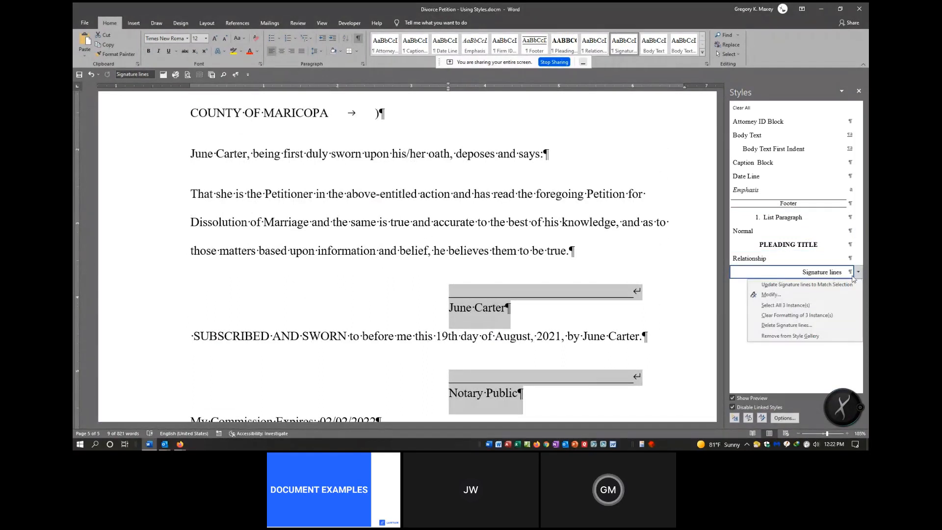
{"action": "left_click", "coordinate": [780, 296]}
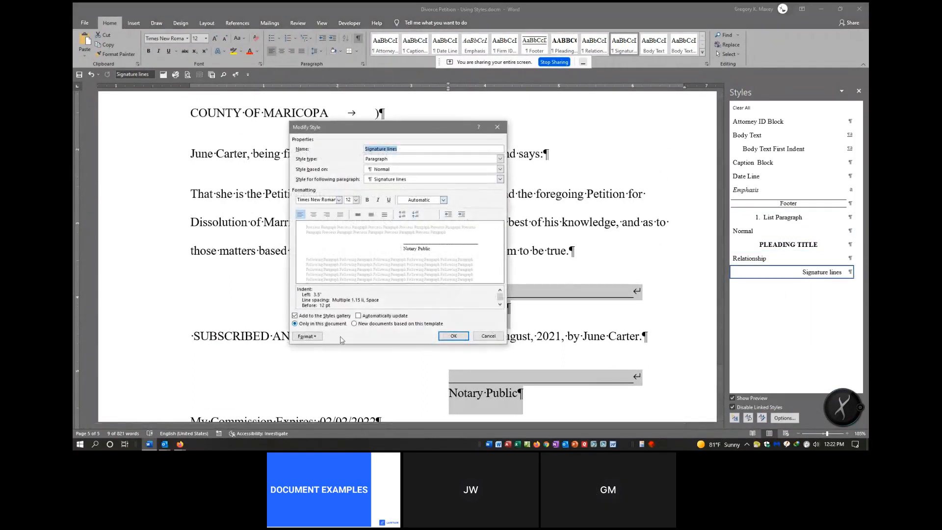
{"action": "left_click", "coordinate": [314, 336]}
{"action": "left_click", "coordinate": [322, 353]}
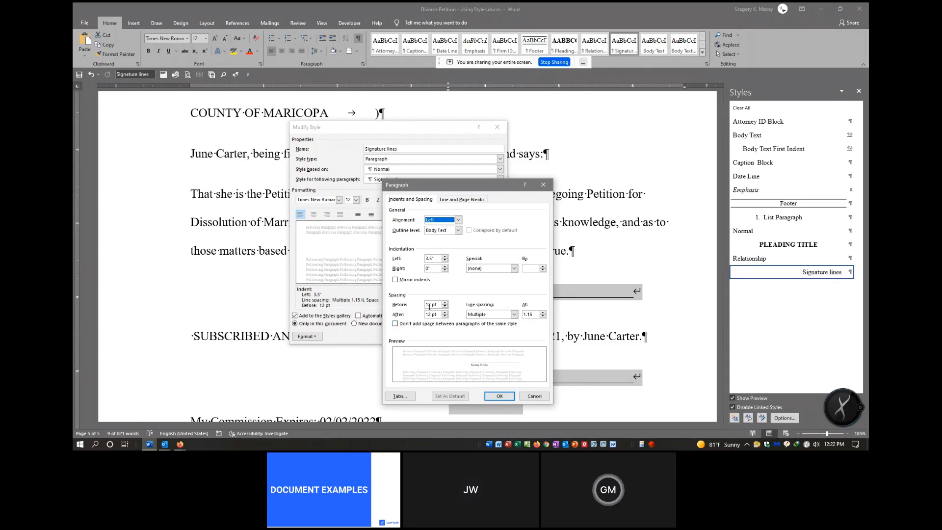
{"action": "left_click", "coordinate": [534, 396]}
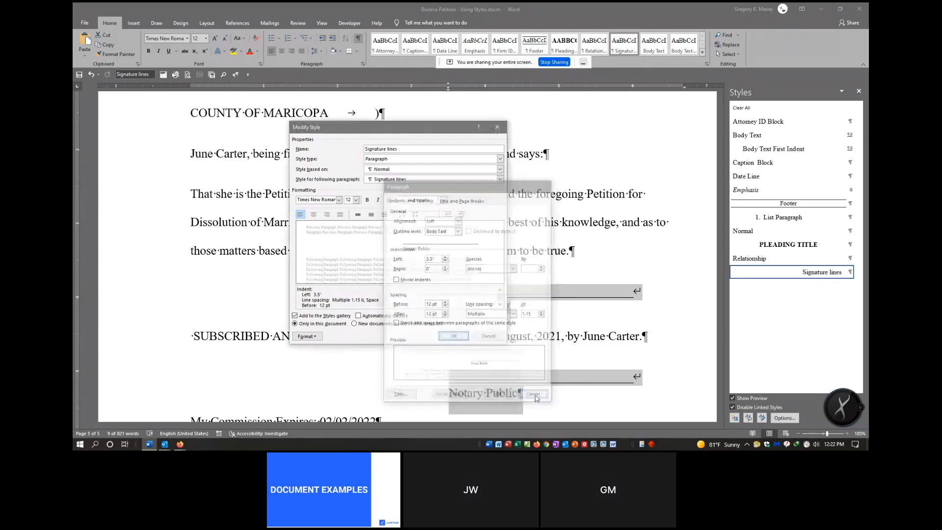
{"action": "left_click", "coordinate": [488, 337]}
Step: Locate the "DATED this 19th day of August, 2021." line, check its style, and select it along with the attorney signature line below
{"action": "scroll", "coordinate": [543, 327], "scroll_direction": "down", "scroll_amount": 5}
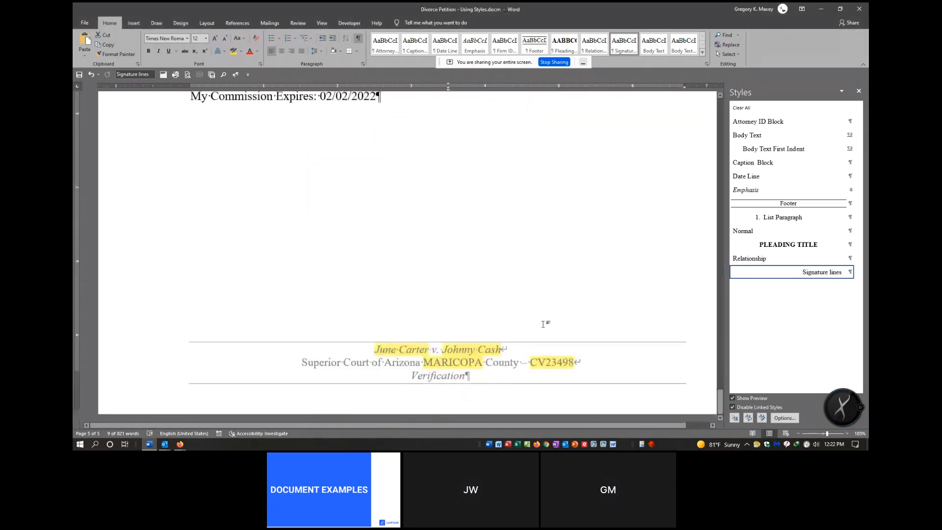
{"action": "scroll", "coordinate": [543, 324], "scroll_direction": "up", "scroll_amount": 3}
{"action": "scroll", "coordinate": [543, 324], "scroll_direction": "down", "scroll_amount": 2}
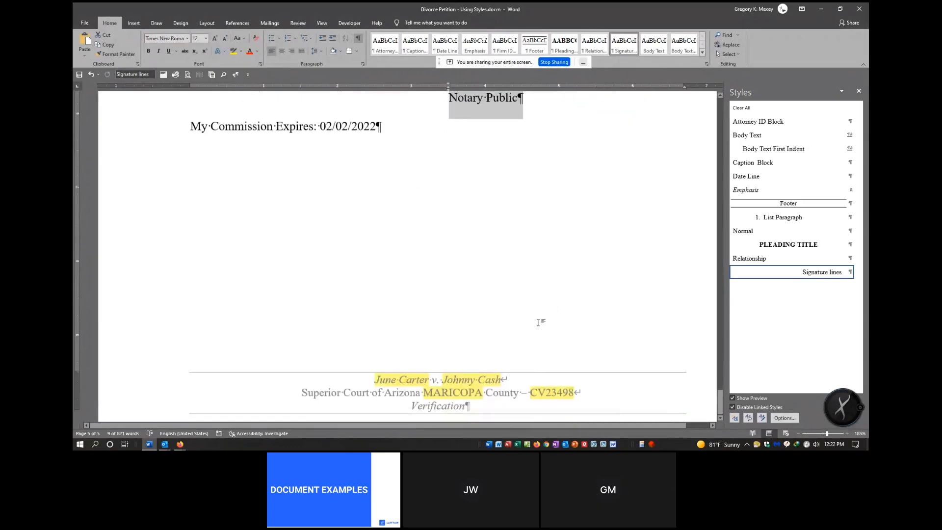
{"action": "scroll", "coordinate": [541, 325], "scroll_direction": "up", "scroll_amount": 10}
{"action": "scroll", "coordinate": [539, 326], "scroll_direction": "up", "scroll_amount": 6}
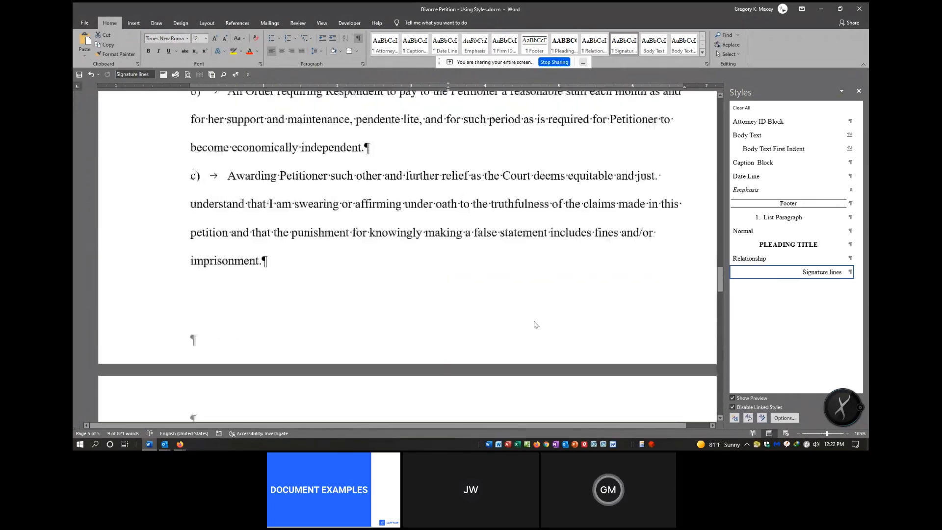
{"action": "scroll", "coordinate": [532, 324], "scroll_direction": "down", "scroll_amount": 5}
{"action": "left_click", "coordinate": [249, 294]}
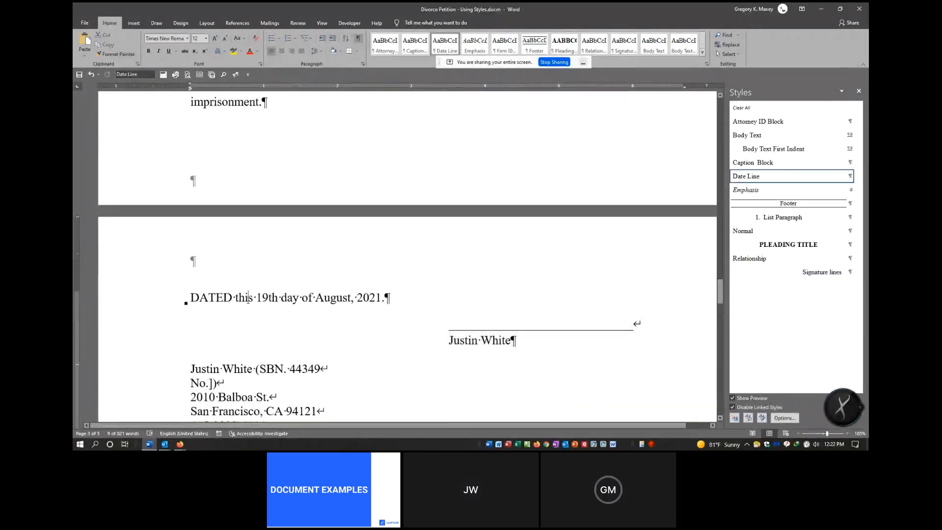
{"action": "left_click", "coordinate": [149, 301]}
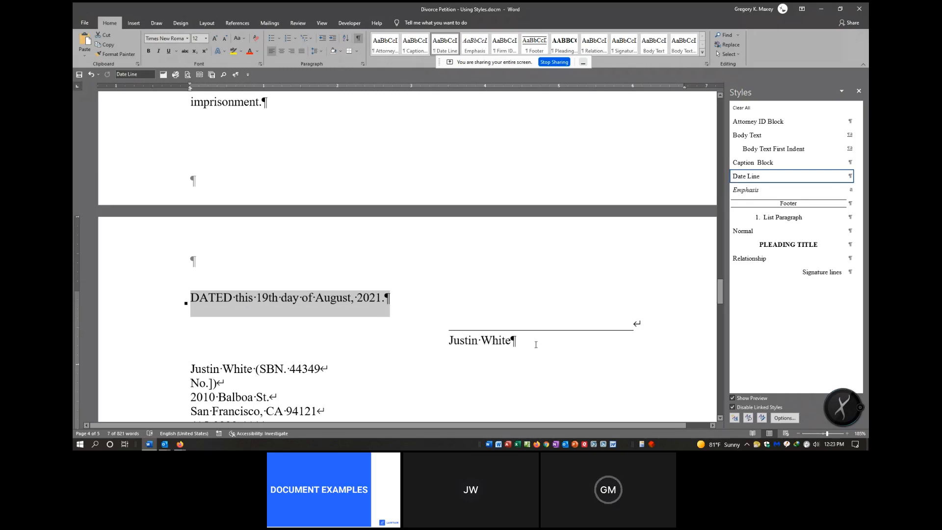
{"action": "mouse_move", "coordinate": [535, 344]}
{"action": "left_mouse_down"}
{"action": "mouse_move", "coordinate": [351, 343]}
{"action": "mouse_move", "coordinate": [219, 324]}
{"action": "mouse_move", "coordinate": [175, 305]}
{"action": "left_mouse_up"}
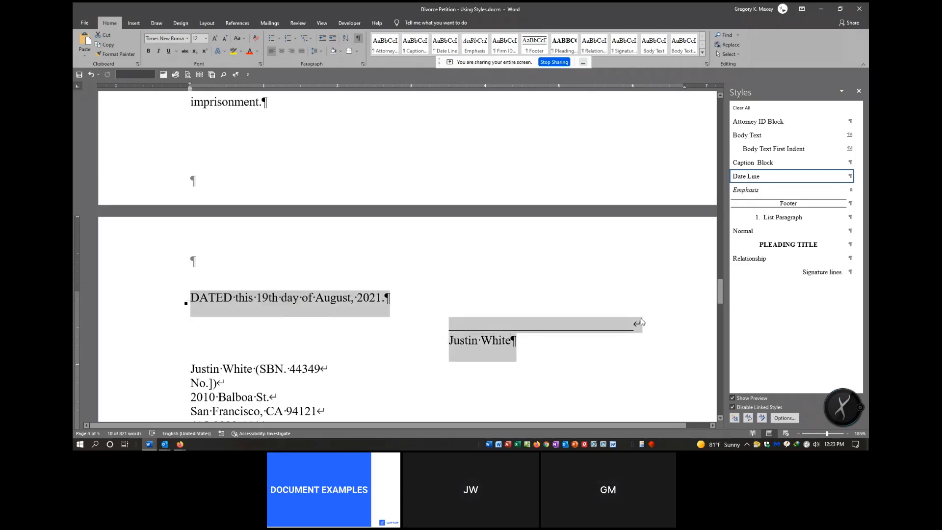
{"action": "left_click", "coordinate": [228, 309]}
{"action": "left_click", "coordinate": [145, 302]}
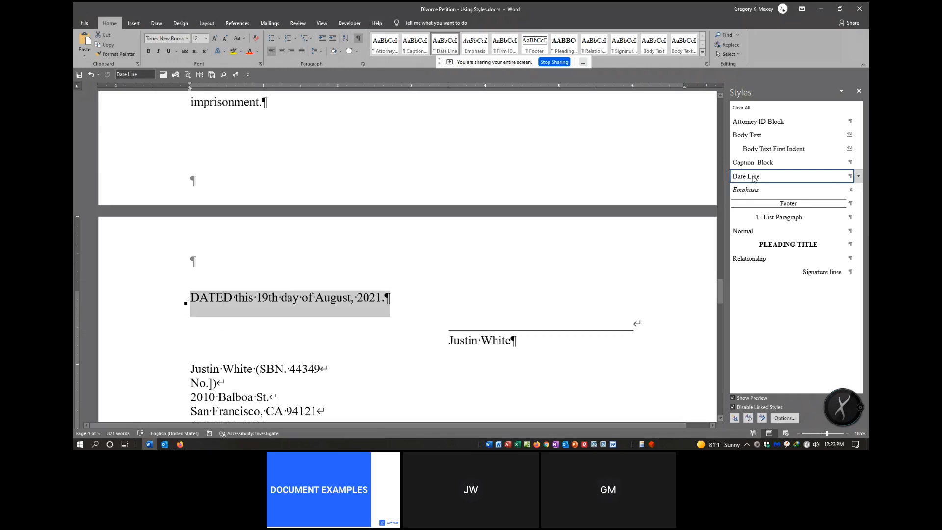
Step: Examine the spacing and the line and page break settings, including Keep with next, in the Date Line style
{"action": "left_click", "coordinate": [858, 176]}
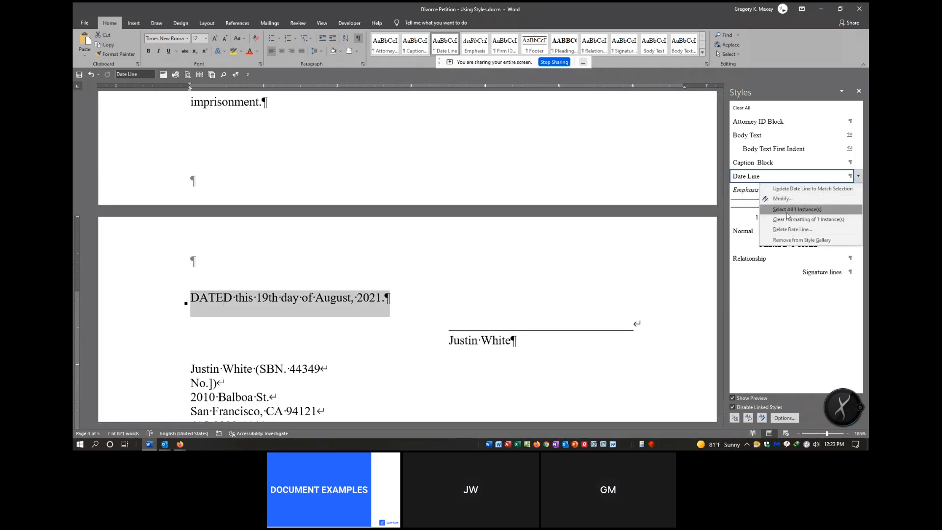
{"action": "left_click", "coordinate": [782, 199]}
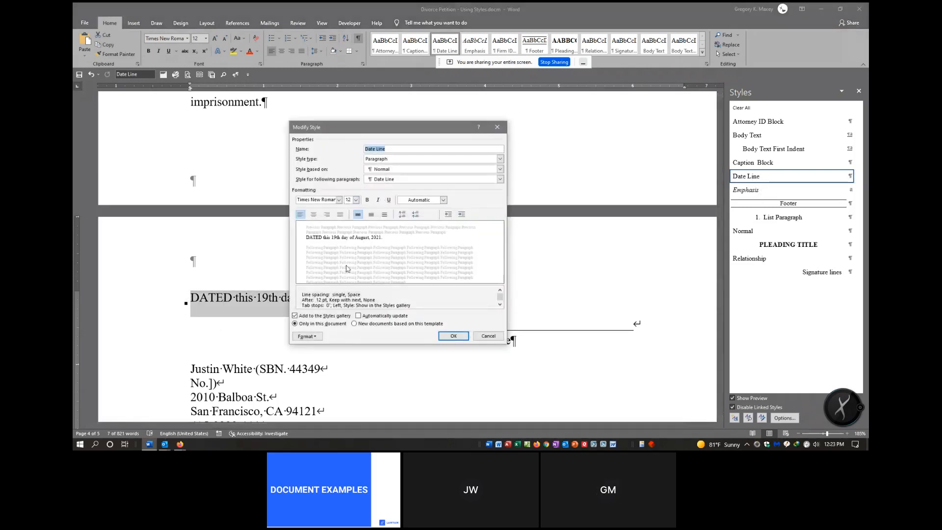
{"action": "left_click", "coordinate": [307, 336]}
{"action": "left_click", "coordinate": [314, 359]}
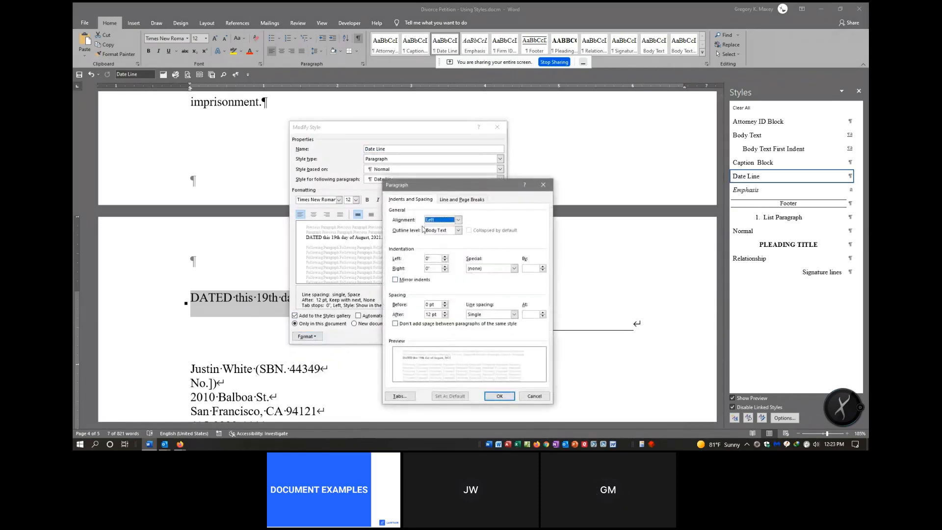
{"action": "left_click", "coordinate": [462, 199]}
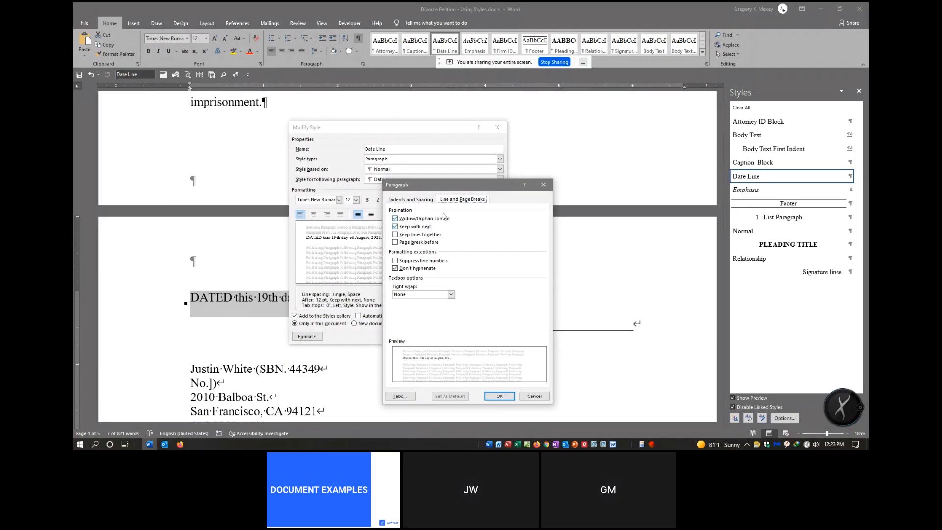
{"action": "left_click", "coordinate": [534, 396]}
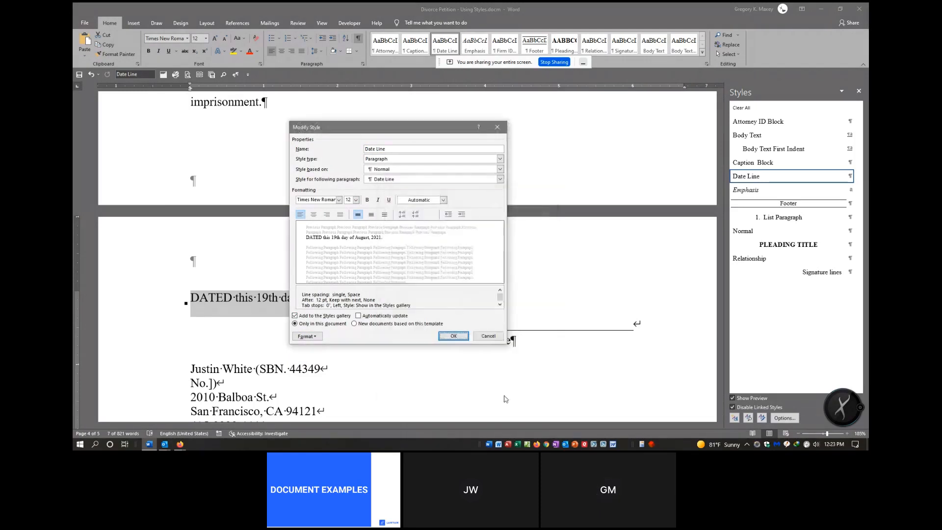
{"action": "left_click", "coordinate": [496, 338]}
Step: Shorten list item c by deleting "petition and that the p" from its text to test how the date and signature lines flow between pages
{"action": "left_click", "coordinate": [286, 101]}
{"action": "scroll", "coordinate": [208, 189], "scroll_direction": "up", "scroll_amount": 3}
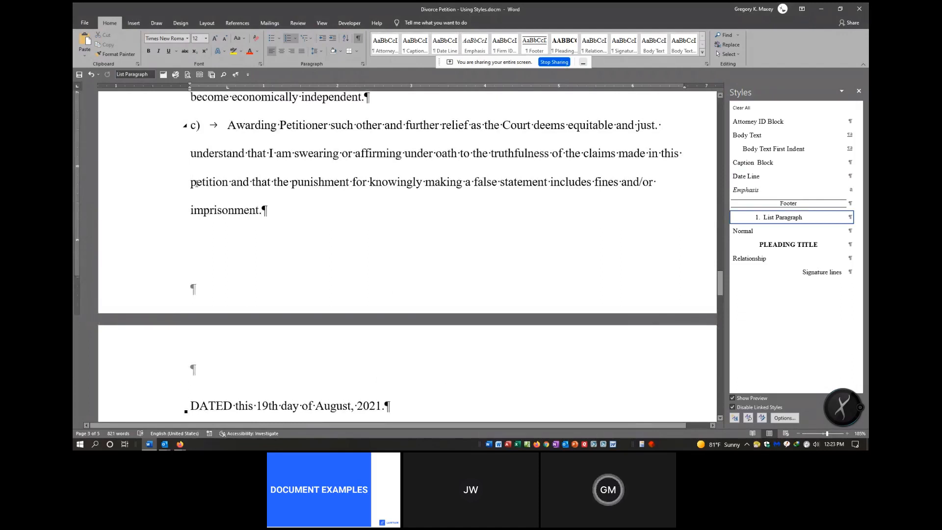
{"action": "key", "text": "Delete"}
{"action": "key", "text": "Delete"}
{"action": "key", "text": "Delete"}
{"action": "key", "text": "Delete"}
{"action": "key", "text": "Delete"}
{"action": "key", "text": "Delete"}
{"action": "key", "text": "Delete"}
{"action": "key", "text": "Delete"}
{"action": "key", "text": "Delete"}
{"action": "key", "text": "Delete"}
{"action": "key", "text": "Delete"}
{"action": "key", "text": "Delete"}
{"action": "key", "text": "Delete"}
{"action": "key", "text": "Delete"}
{"action": "key", "text": "Delete"}
{"action": "key", "text": "Delete"}
{"action": "key", "text": "Delete"}
{"action": "key", "text": "Delete"}
{"action": "key", "text": "Delete"}
{"action": "key", "text": "Delete"}
{"action": "key", "text": "Delete"}
{"action": "key", "text": "Delete"}
{"action": "key", "text": "Delete"}
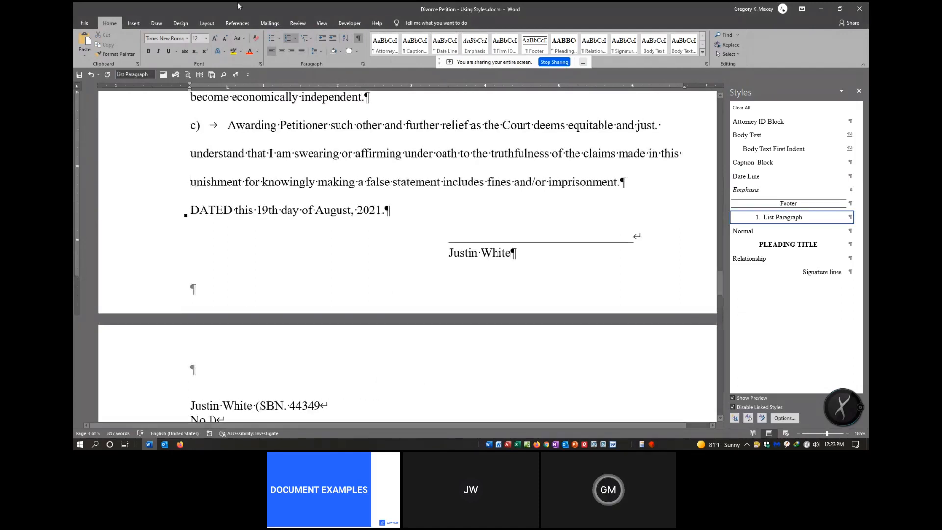
Step: Undo the test deletions in list item c
{"action": "left_click", "coordinate": [92, 74]}
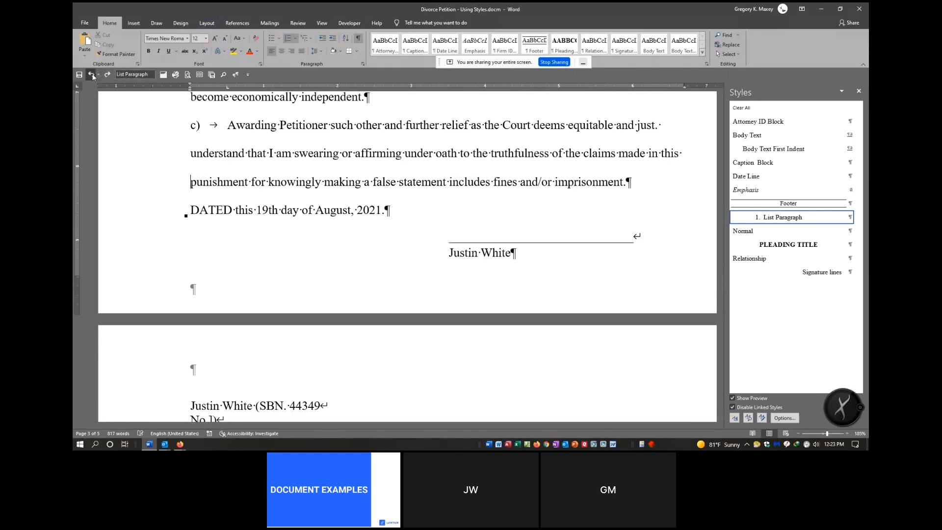
{"action": "left_click", "coordinate": [91, 75]}
{"action": "left_click", "coordinate": [92, 74]}
{"action": "left_click", "coordinate": [91, 75]}
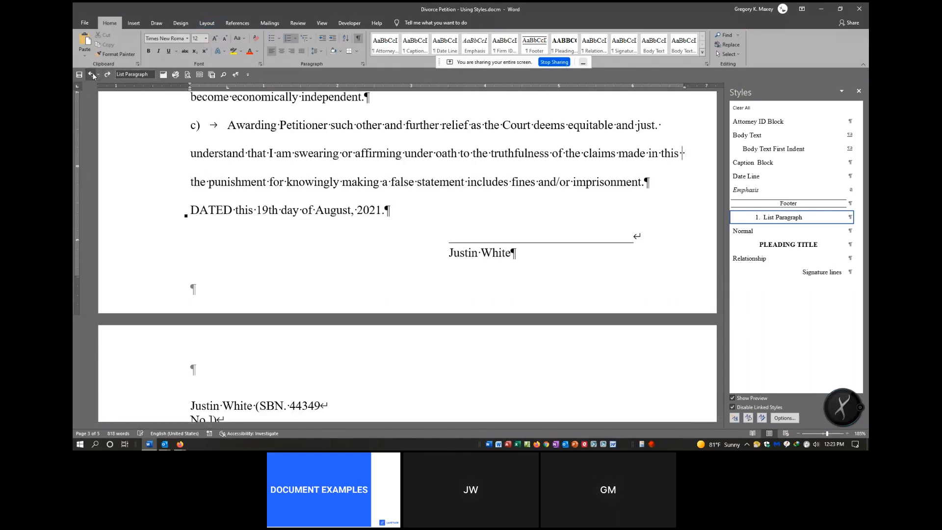
{"action": "left_click", "coordinate": [92, 74]}
{"action": "left_click", "coordinate": [92, 75]}
{"action": "left_click", "coordinate": [91, 74]}
{"action": "left_click", "coordinate": [91, 75]}
{"action": "left_click", "coordinate": [92, 75]}
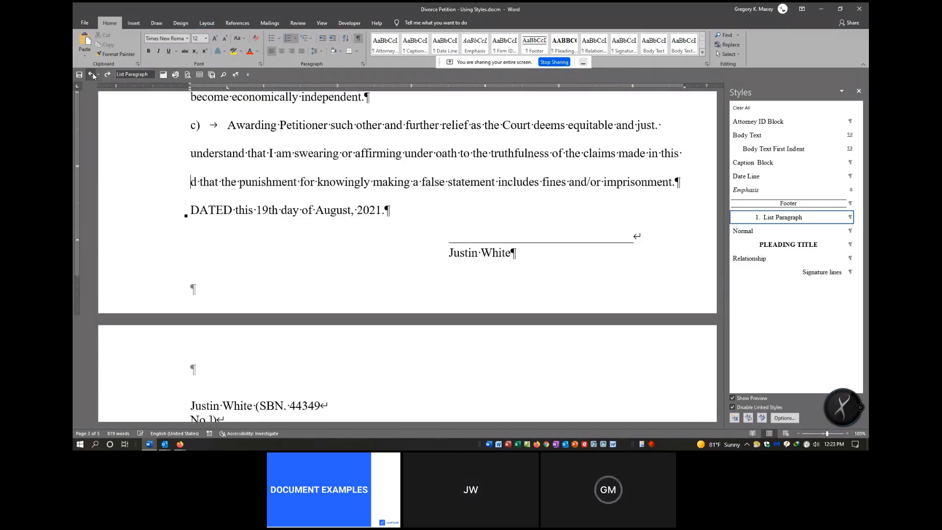
{"action": "left_click", "coordinate": [92, 75]}
{"action": "left_click", "coordinate": [92, 75]}
{"action": "left_click", "coordinate": [92, 76]}
Step: Return to the first page and check which styles the style list is set to show and how it is sorted
{"action": "scroll", "coordinate": [555, 256], "scroll_direction": "down", "scroll_amount": 12}
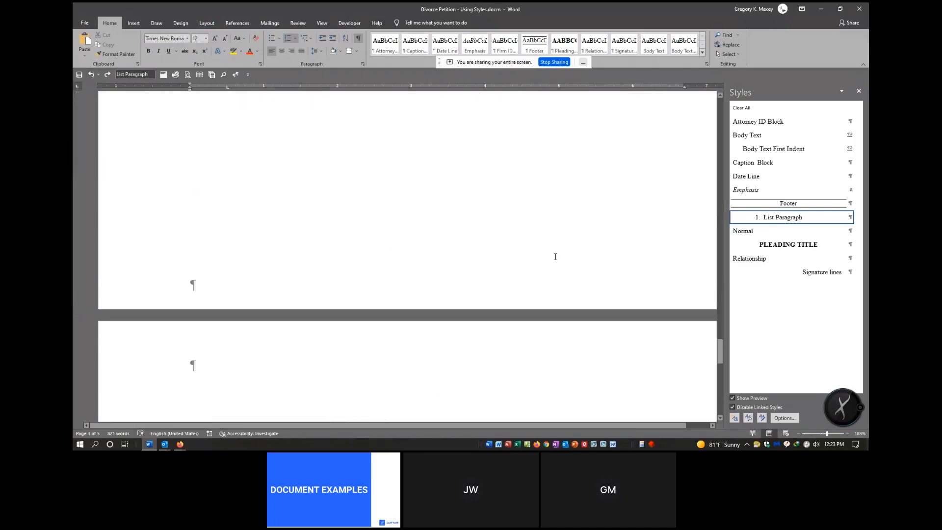
{"action": "scroll", "coordinate": [555, 256], "scroll_direction": "up", "scroll_amount": 13}
{"action": "scroll", "coordinate": [555, 256], "scroll_direction": "up", "scroll_amount": 20}
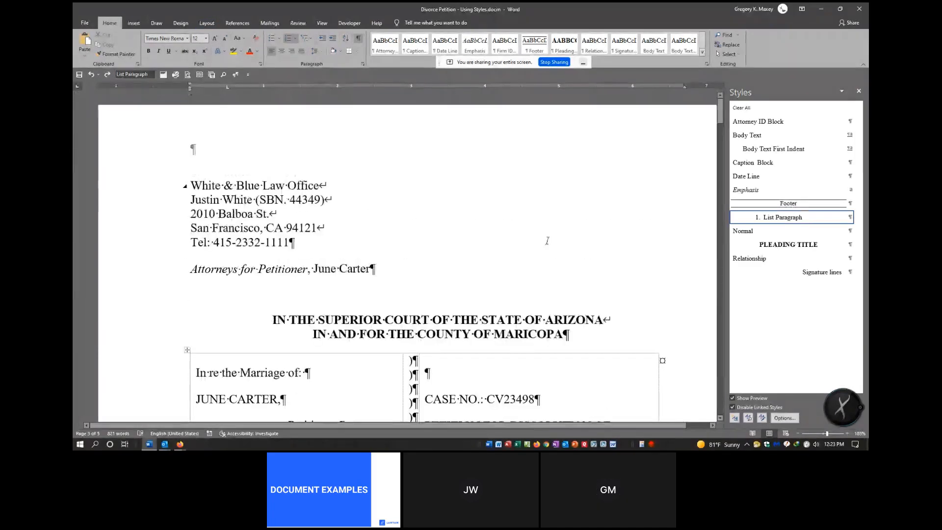
{"action": "left_click", "coordinate": [784, 418]}
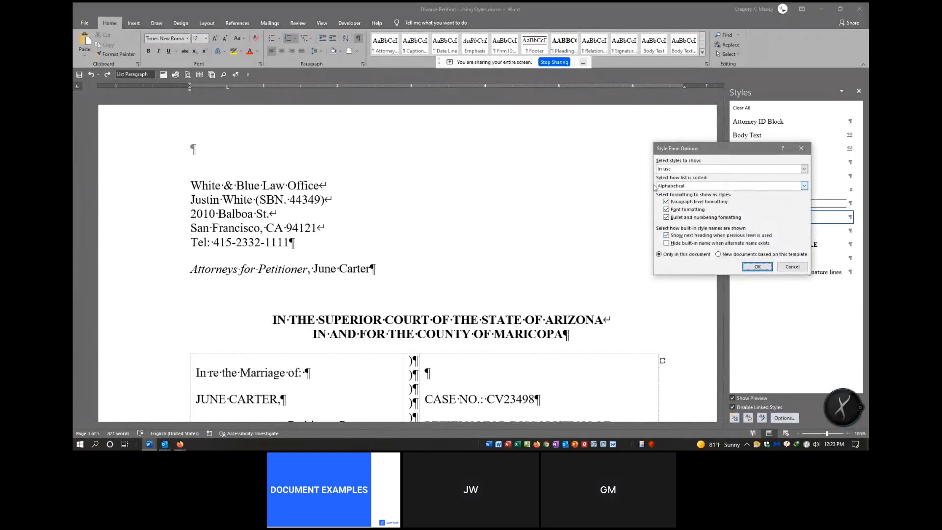
{"action": "left_click", "coordinate": [792, 267]}
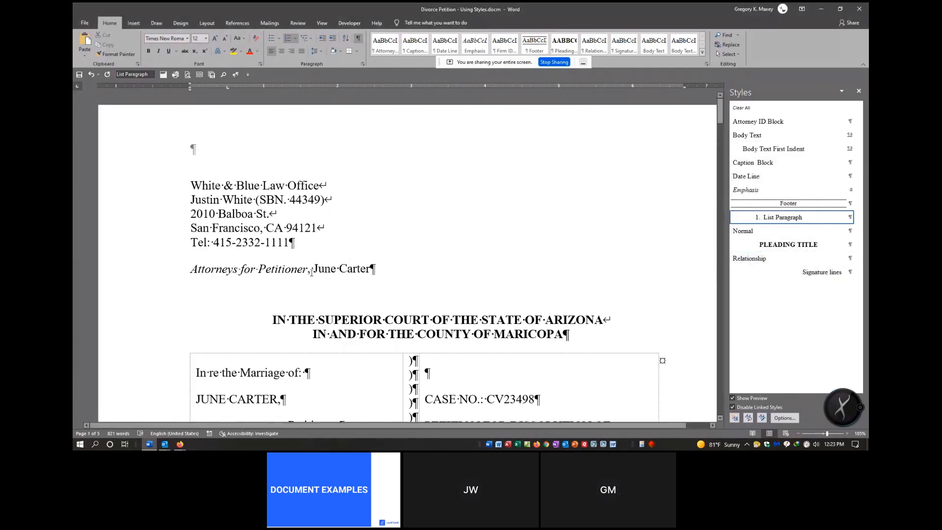
Step: Test direct bold formatting on the client's surname in the Attorneys for Petitioner line, and undo it
{"action": "left_click_drag", "start_coordinate": [339, 268], "coordinate": [371, 268]}
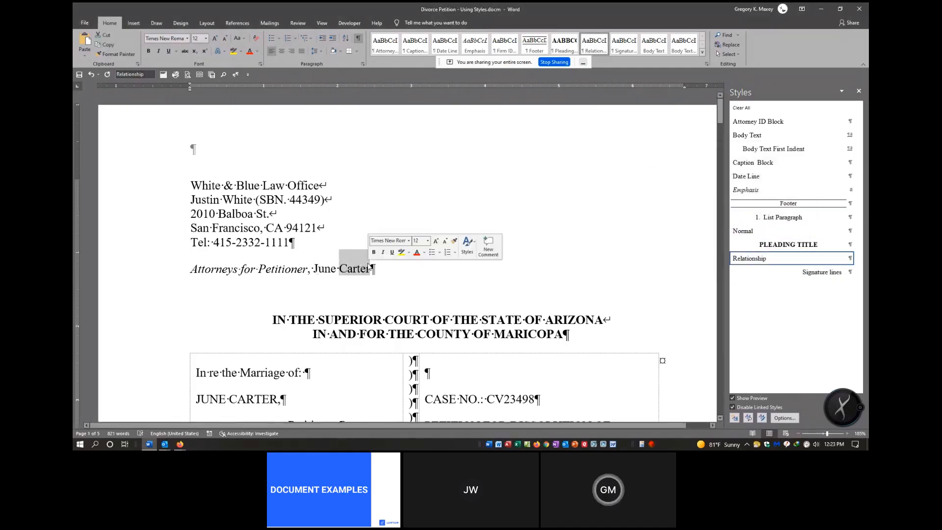
{"action": "left_click", "coordinate": [149, 52]}
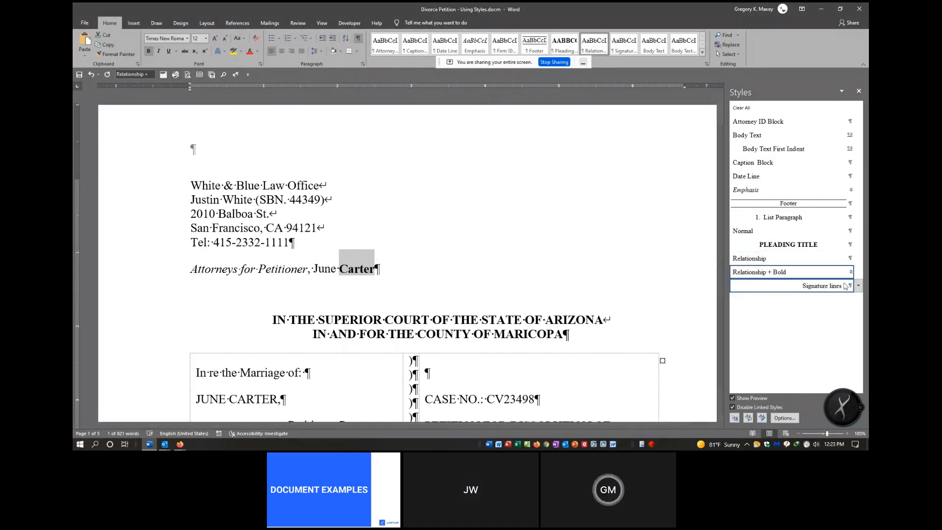
{"action": "left_click", "coordinate": [858, 273]}
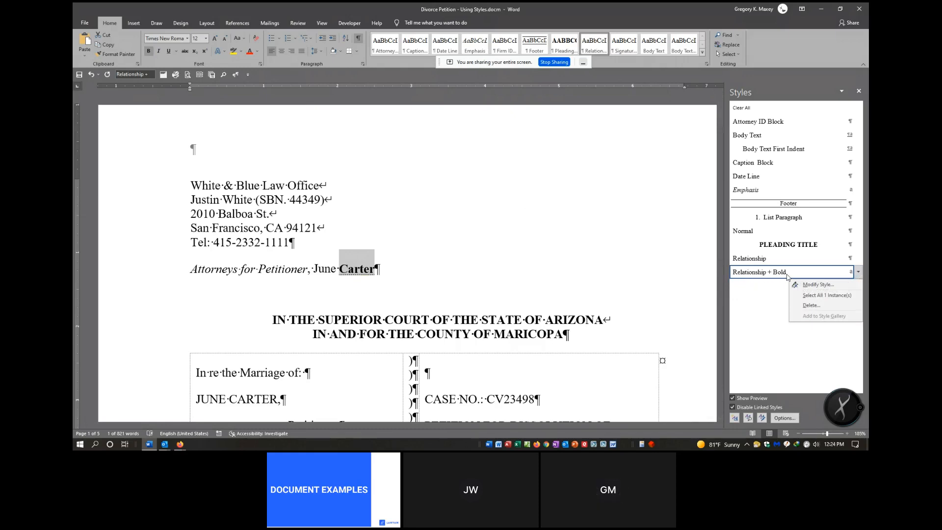
{"action": "left_click", "coordinate": [91, 76]}
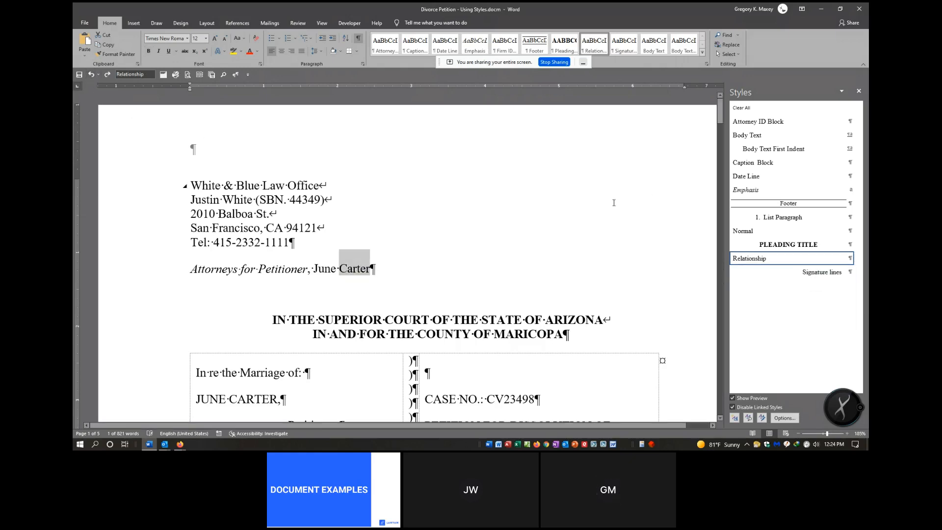
Step: Check which styles apply to the client's name, the words "Attorneys for Petitioner" and the attorney address block
{"action": "left_click", "coordinate": [348, 269]}
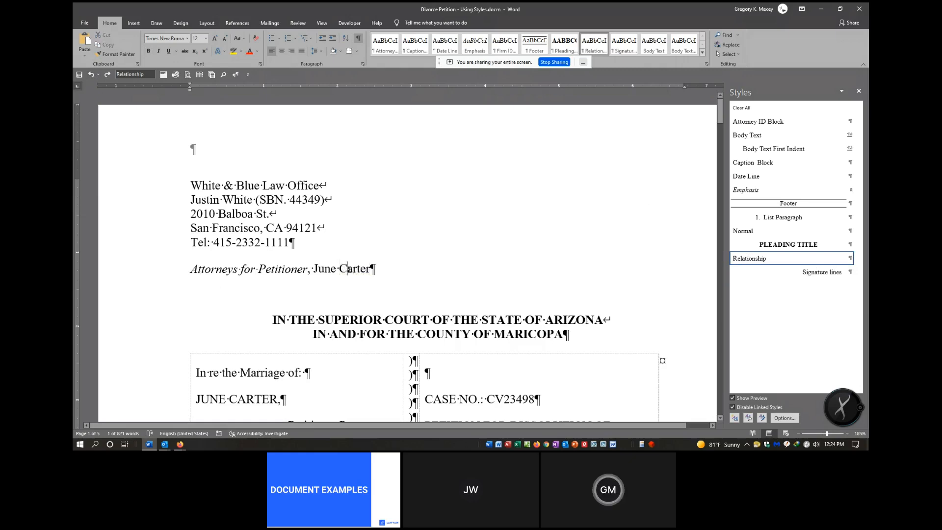
{"action": "left_click", "coordinate": [319, 269]}
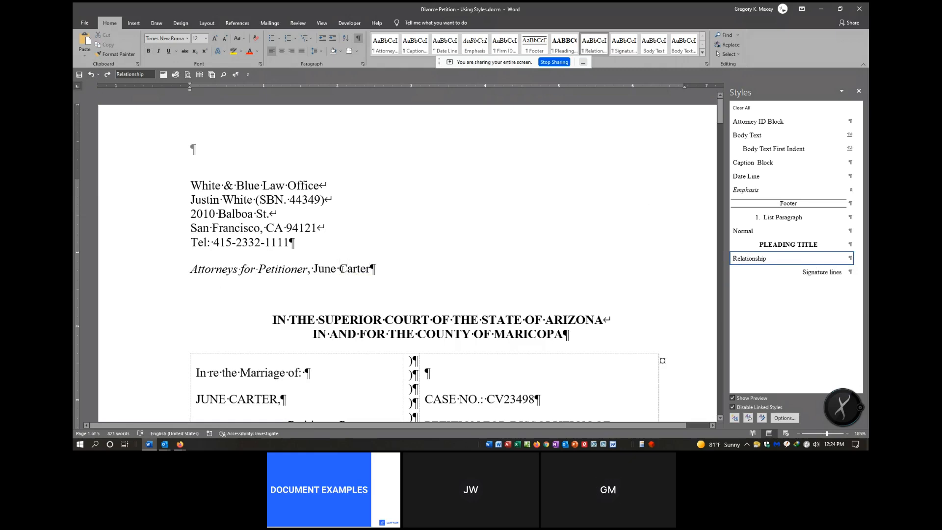
{"action": "left_click", "coordinate": [277, 269]}
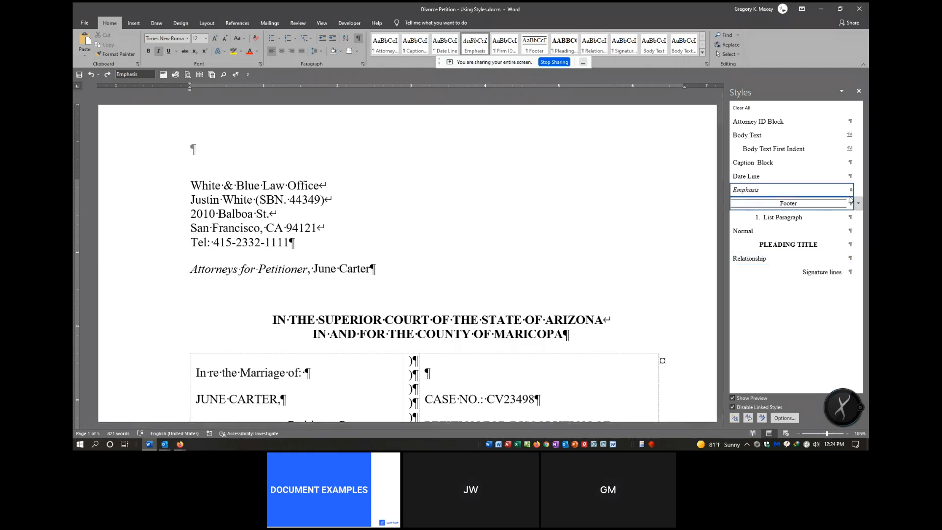
{"action": "mouse_move", "coordinate": [859, 194]}
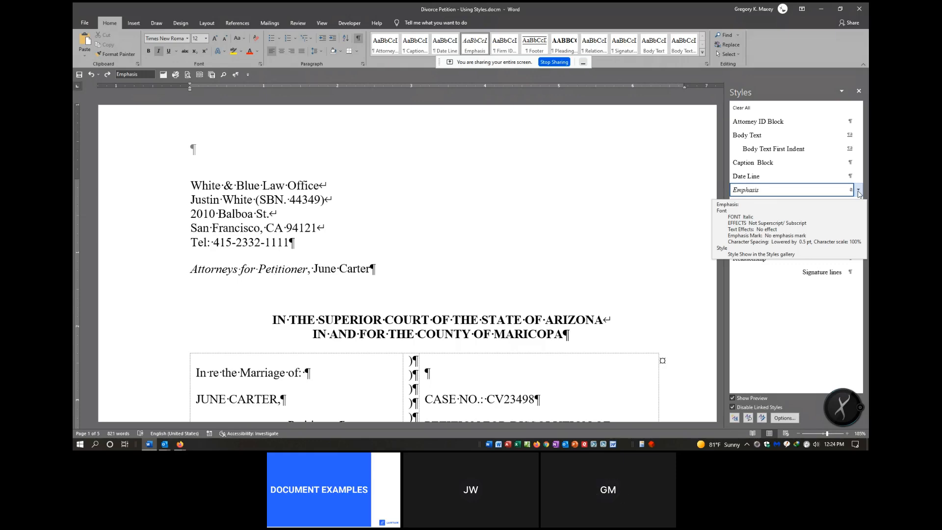
{"action": "left_click", "coordinate": [260, 242]}
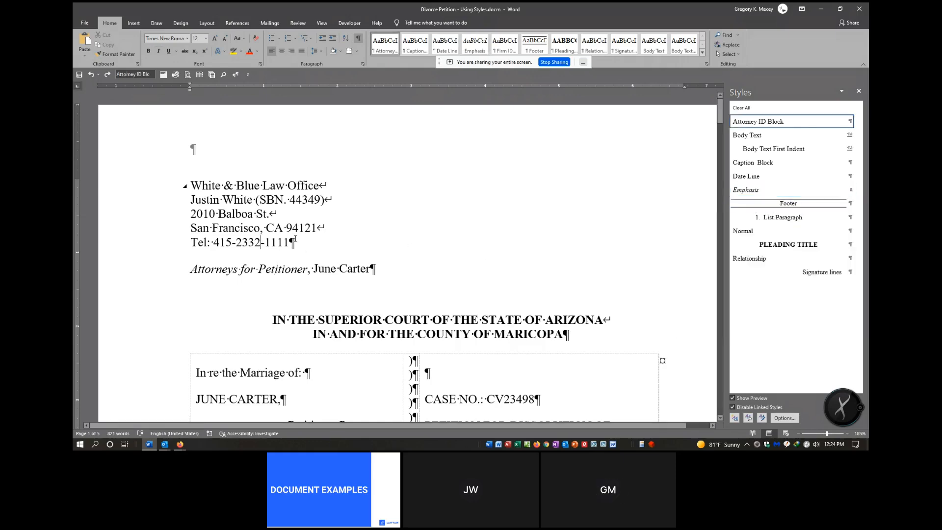
Step: Check the style applied to the whole caption table and review the numbered paragraphs on the first two pages
{"action": "scroll", "coordinate": [489, 241], "scroll_direction": "down", "scroll_amount": 2}
{"action": "scroll", "coordinate": [489, 241], "scroll_direction": "down", "scroll_amount": 6}
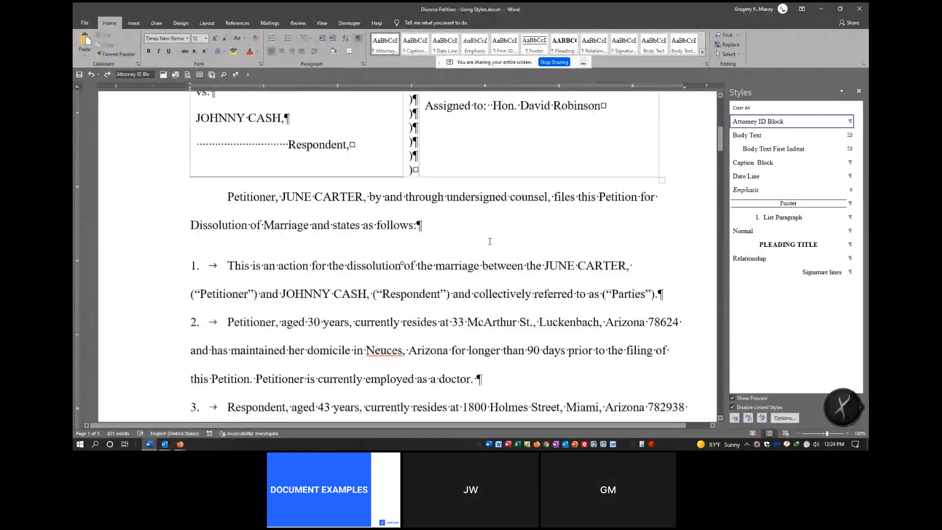
{"action": "scroll", "coordinate": [490, 242], "scroll_direction": "up", "scroll_amount": 8}
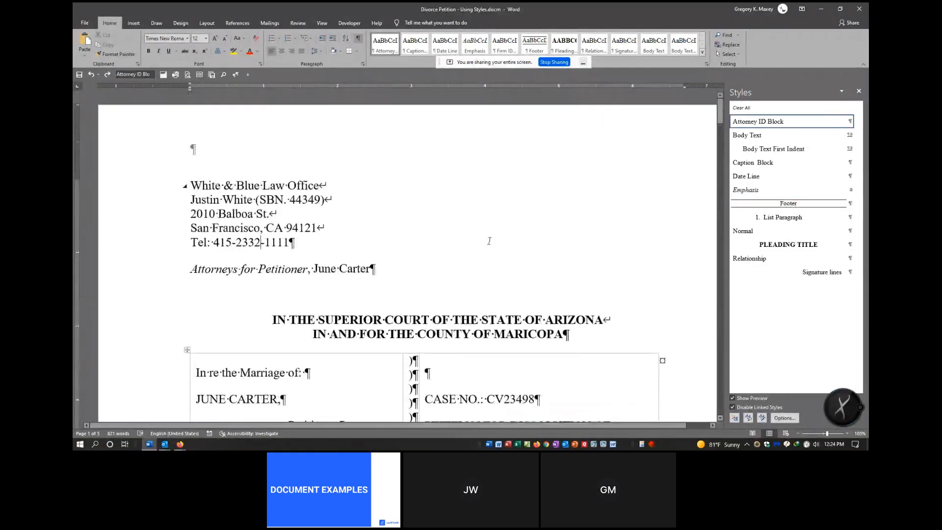
{"action": "scroll", "coordinate": [485, 245], "scroll_direction": "down", "scroll_amount": 11}
{"action": "scroll", "coordinate": [485, 245], "scroll_direction": "up", "scroll_amount": 7}
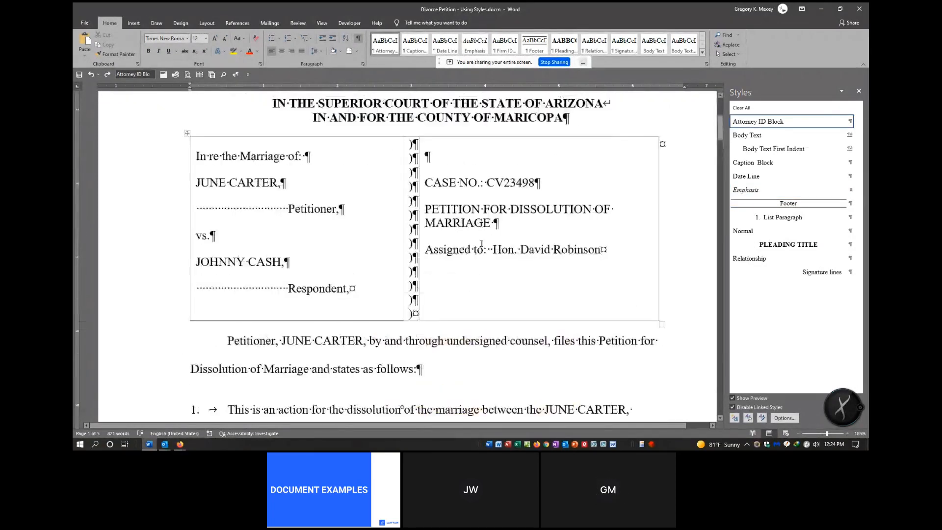
{"action": "left_click", "coordinate": [187, 133]}
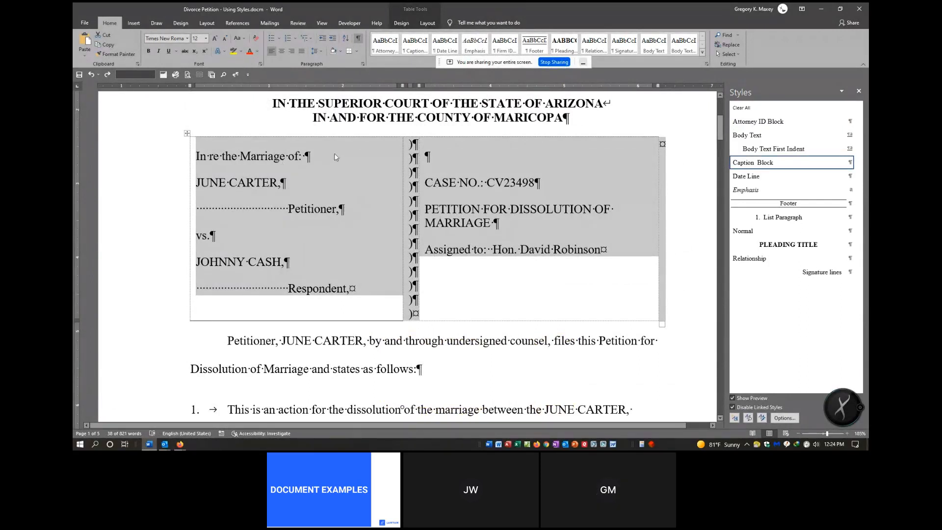
{"action": "left_click", "coordinate": [283, 161]}
{"action": "left_click", "coordinate": [364, 149]}
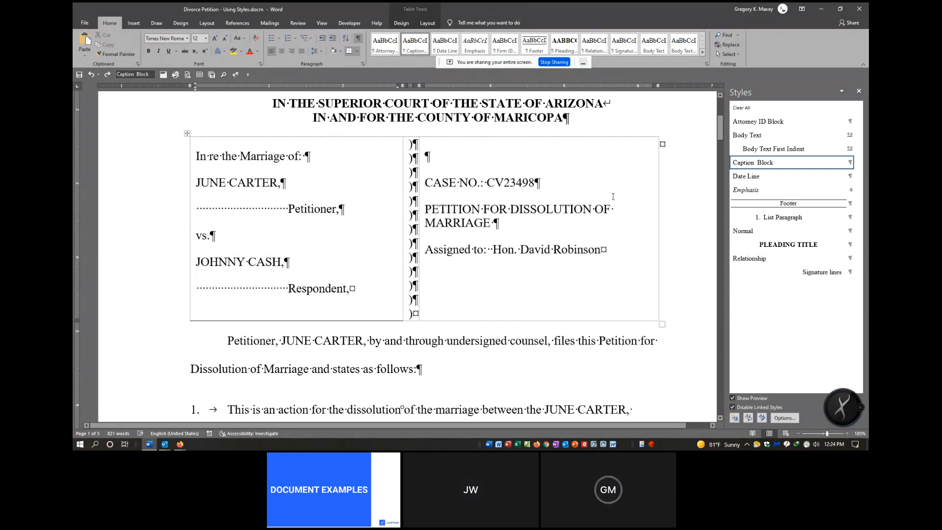
{"action": "scroll", "coordinate": [611, 196], "scroll_direction": "down", "scroll_amount": 15}
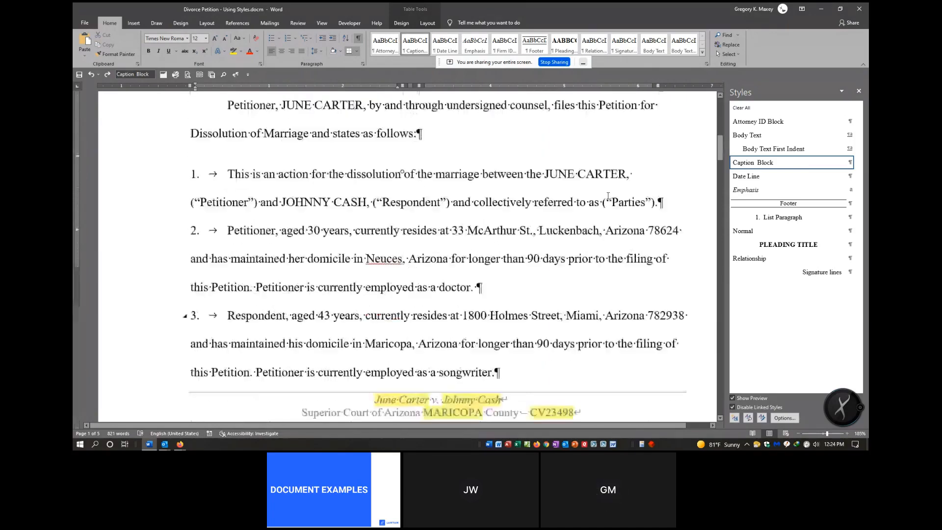
{"action": "scroll", "coordinate": [608, 196], "scroll_direction": "down", "scroll_amount": 5}
{"action": "scroll", "coordinate": [607, 195], "scroll_direction": "up", "scroll_amount": 8}
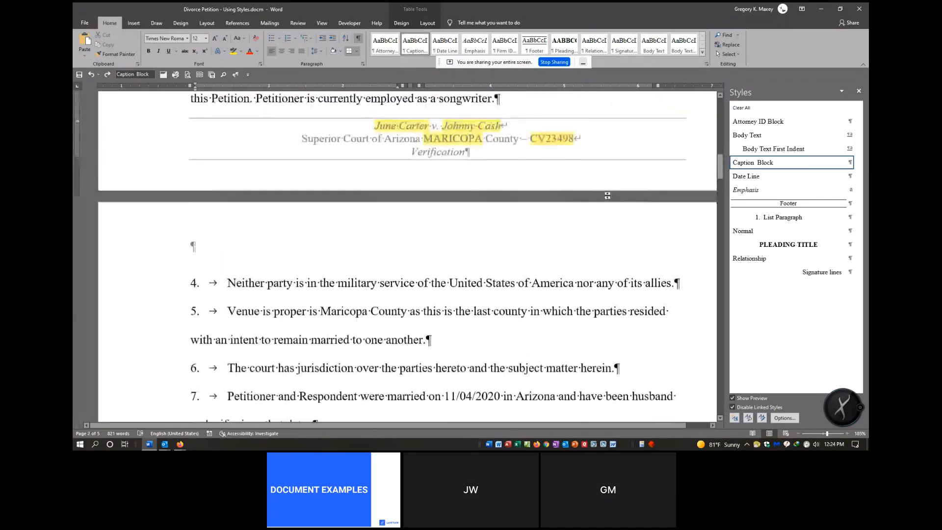
{"action": "scroll", "coordinate": [608, 195], "scroll_direction": "down", "scroll_amount": 10}
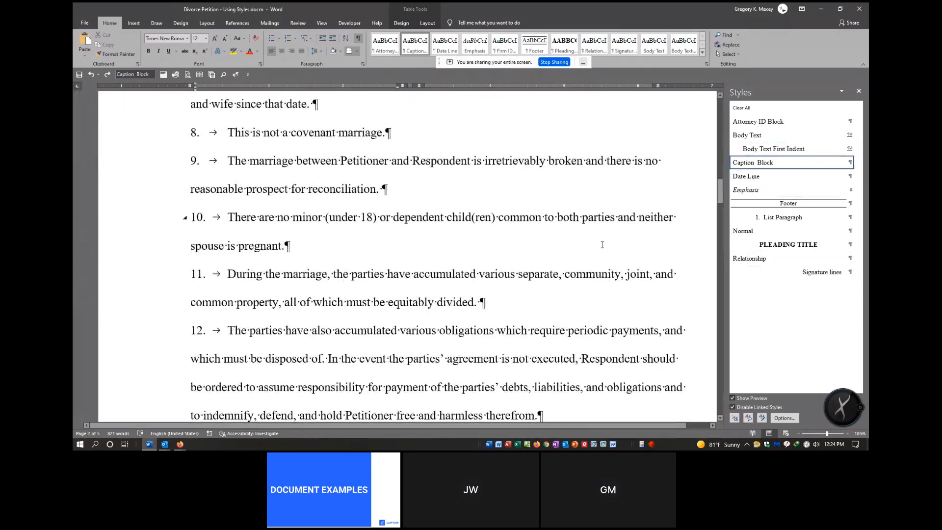
{"action": "scroll", "coordinate": [600, 241], "scroll_direction": "up", "scroll_amount": 18}
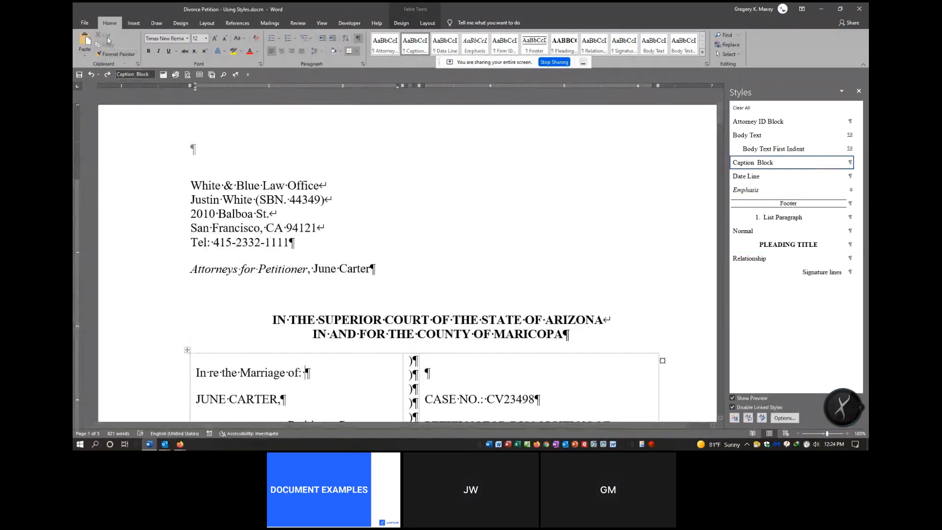
Step: Close the style-based petition without saving changes and create a new blank document
{"action": "left_click", "coordinate": [81, 26]}
{"action": "left_click", "coordinate": [93, 224]}
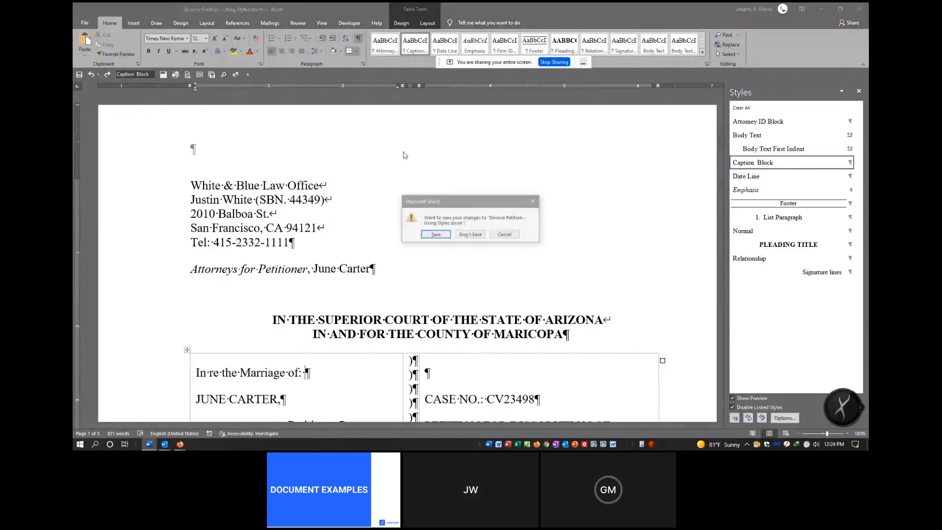
{"action": "left_click", "coordinate": [470, 234]}
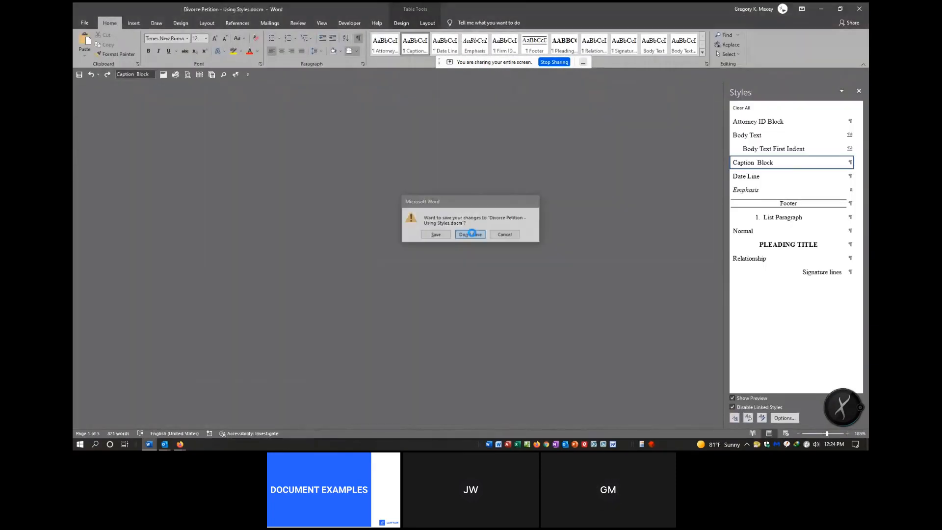
{"action": "left_click", "coordinate": [80, 25]}
{"action": "left_click", "coordinate": [165, 80]}
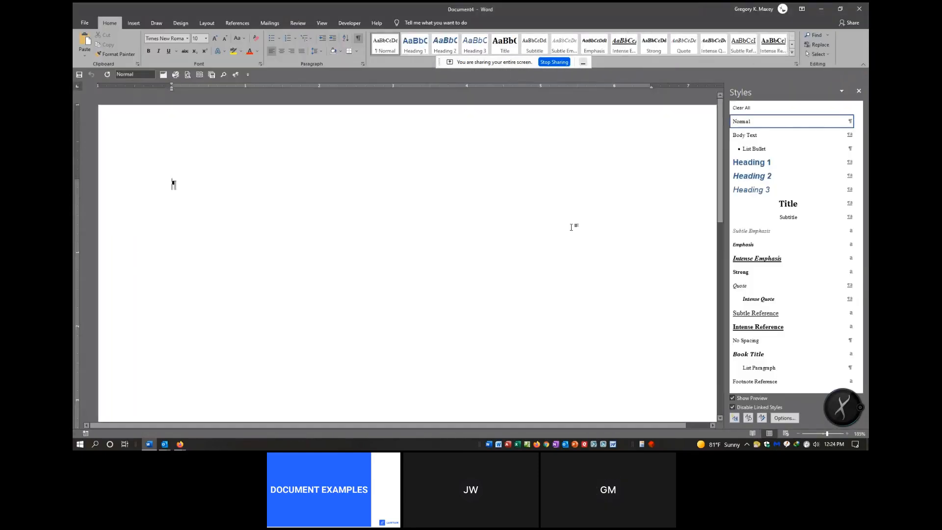
Step: Set the style pane of the blank document to show only the styles in use
{"action": "left_click", "coordinate": [784, 417]}
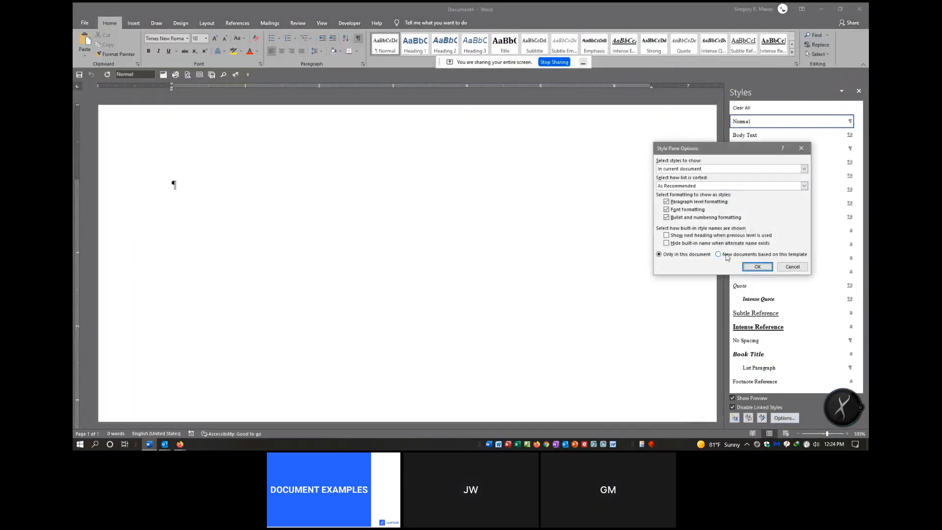
{"action": "left_click", "coordinate": [804, 169]}
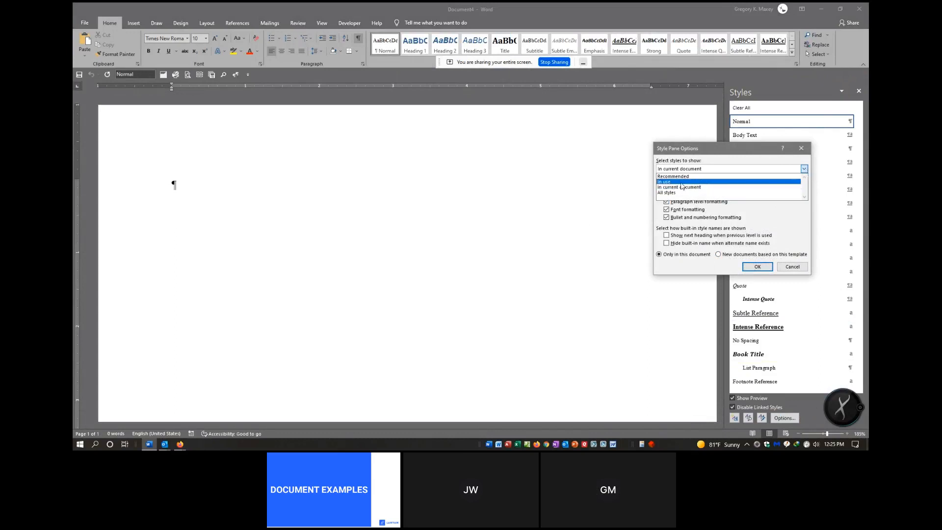
{"action": "left_click", "coordinate": [681, 182]}
{"action": "left_click", "coordinate": [757, 266]}
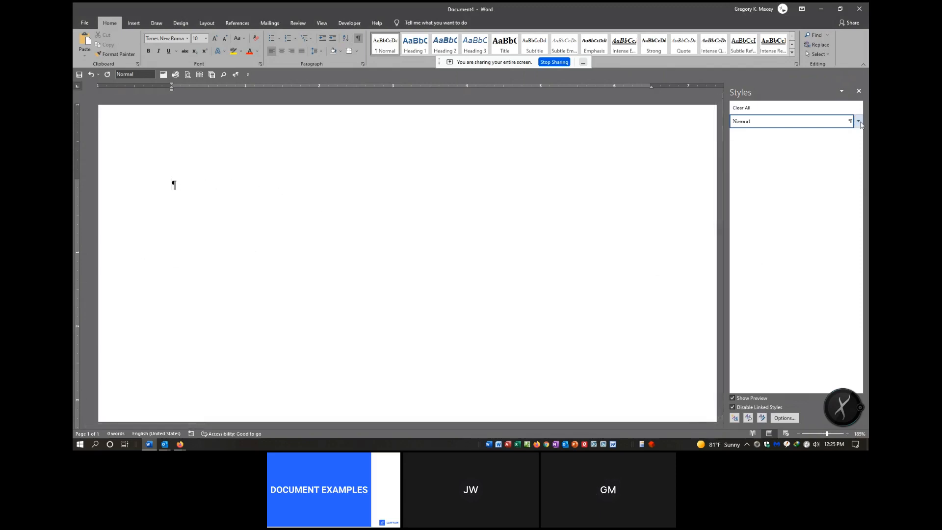
{"action": "mouse_move", "coordinate": [860, 124]}
Step: Change the style pane's display option to show the styles in the current document
{"action": "left_click", "coordinate": [792, 418]}
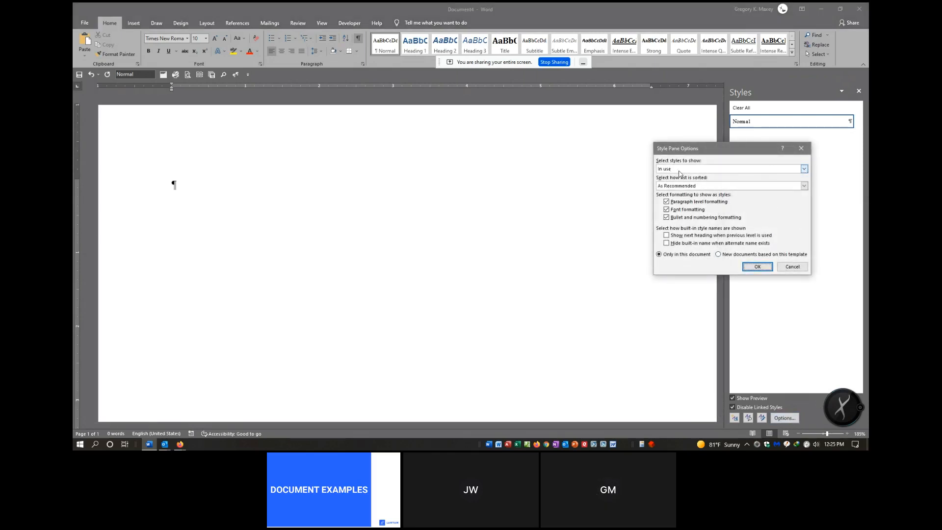
{"action": "left_click", "coordinate": [803, 169]}
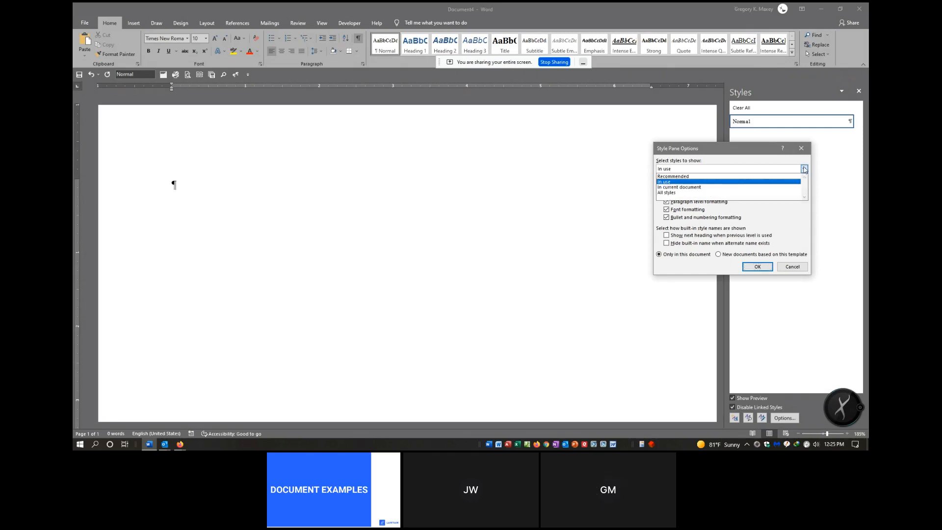
{"action": "left_click", "coordinate": [685, 188]}
{"action": "left_click", "coordinate": [758, 266]}
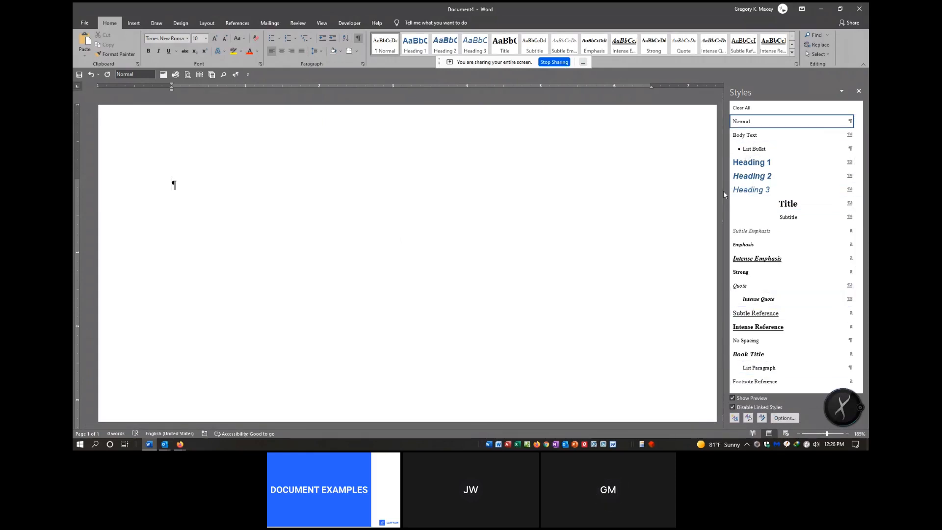
Step: Switch the style pane's display option back to In use
{"action": "left_click", "coordinate": [783, 418]}
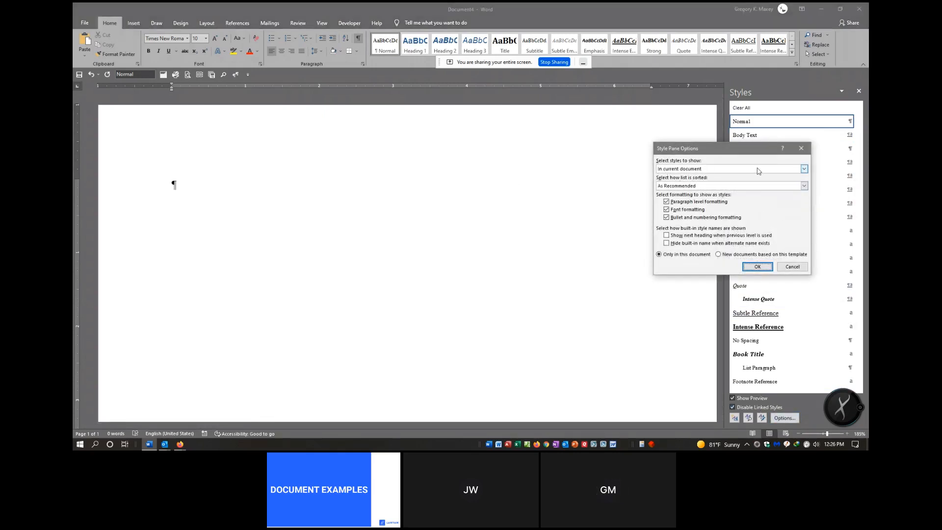
{"action": "left_click", "coordinate": [804, 169]}
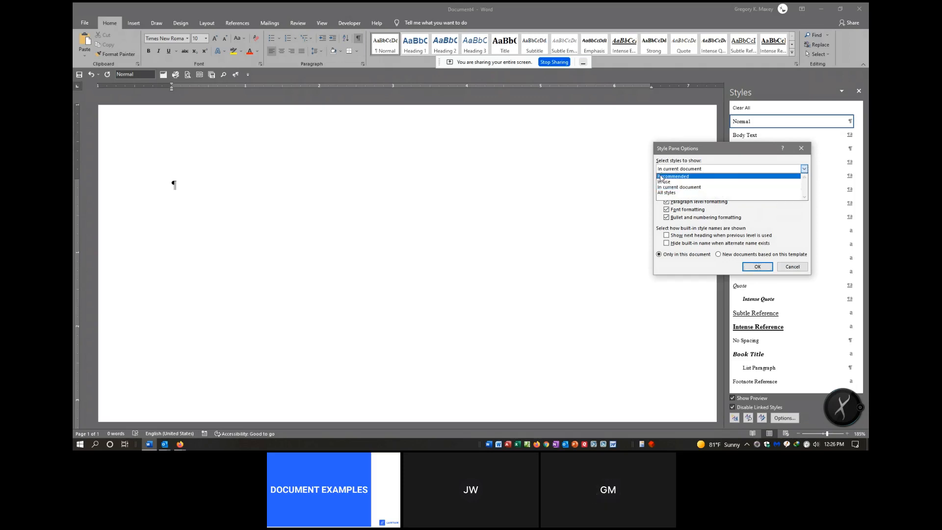
{"action": "left_click", "coordinate": [668, 182]}
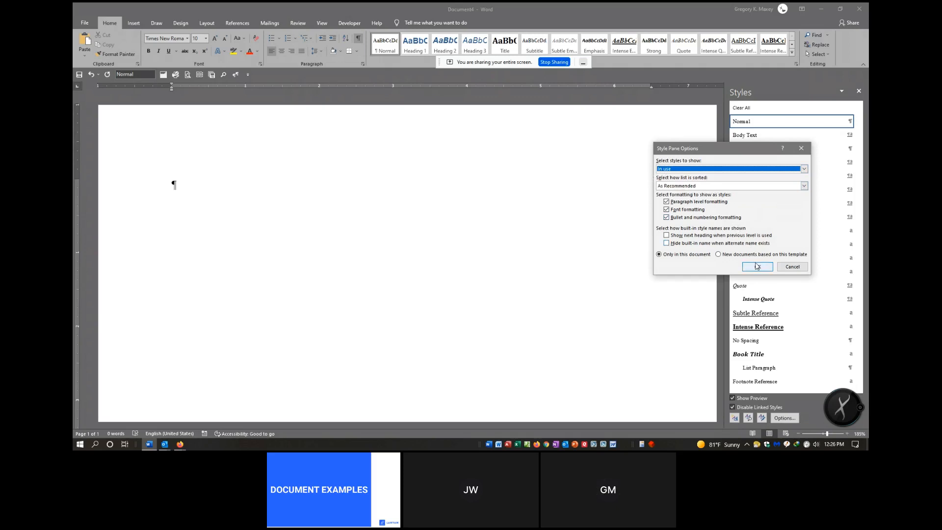
{"action": "left_click", "coordinate": [756, 266]}
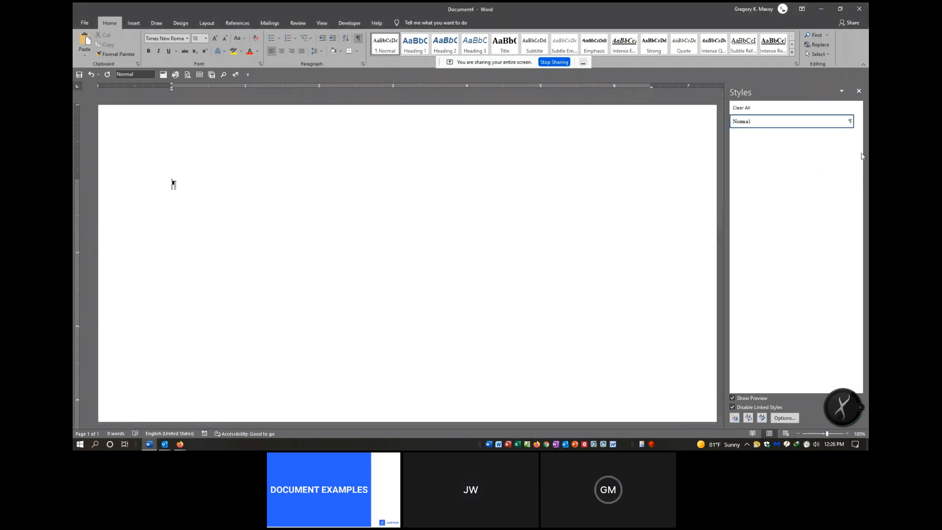
Step: Set the style pane to show All styles, keeping the start of the style list in view
{"action": "left_click", "coordinate": [790, 418]}
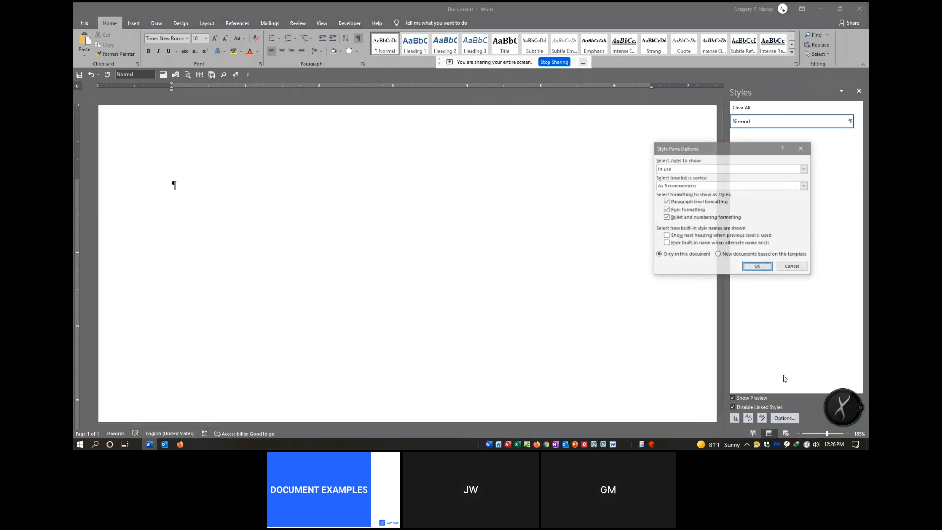
{"action": "left_click", "coordinate": [804, 168]}
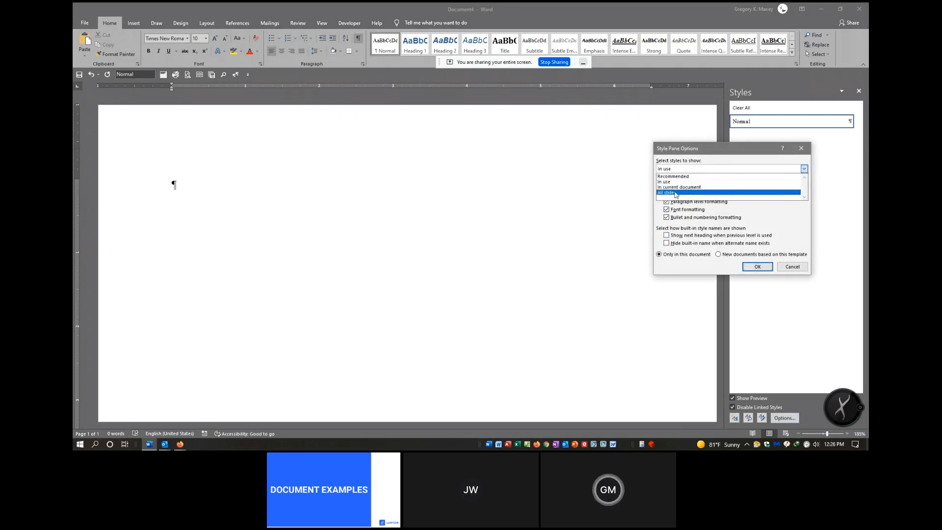
{"action": "left_click", "coordinate": [675, 193]}
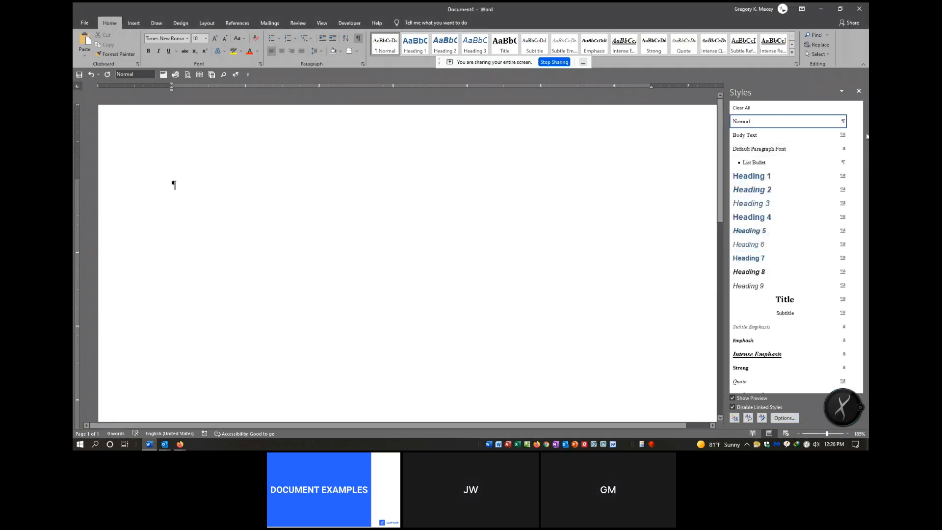
{"action": "mouse_move", "coordinate": [860, 123]}
{"action": "left_mouse_down"}
{"action": "mouse_move", "coordinate": [859, 364]}
{"action": "mouse_move", "coordinate": [853, 112]}
{"action": "left_mouse_up"}
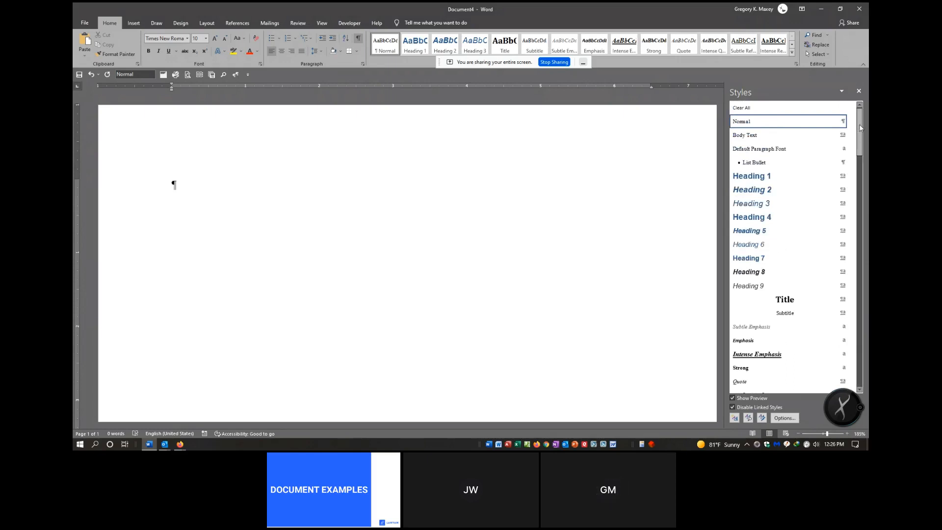
Step: Set the style pane to show Recommended styles
{"action": "left_click", "coordinate": [787, 417]}
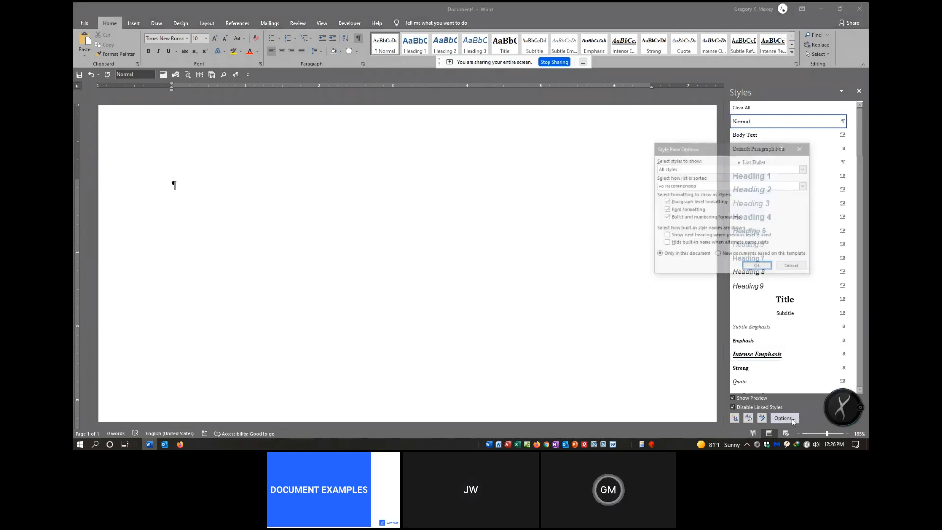
{"action": "left_click", "coordinate": [804, 169]}
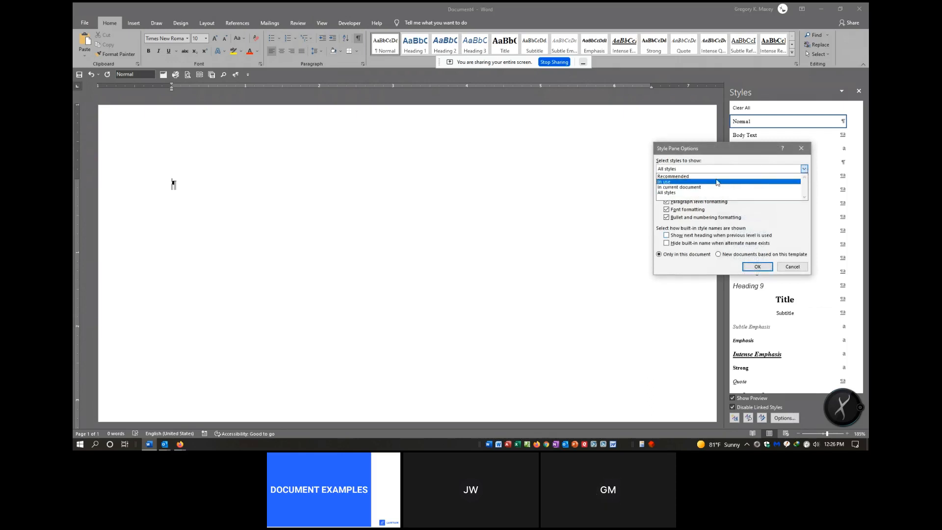
{"action": "left_click", "coordinate": [680, 193]}
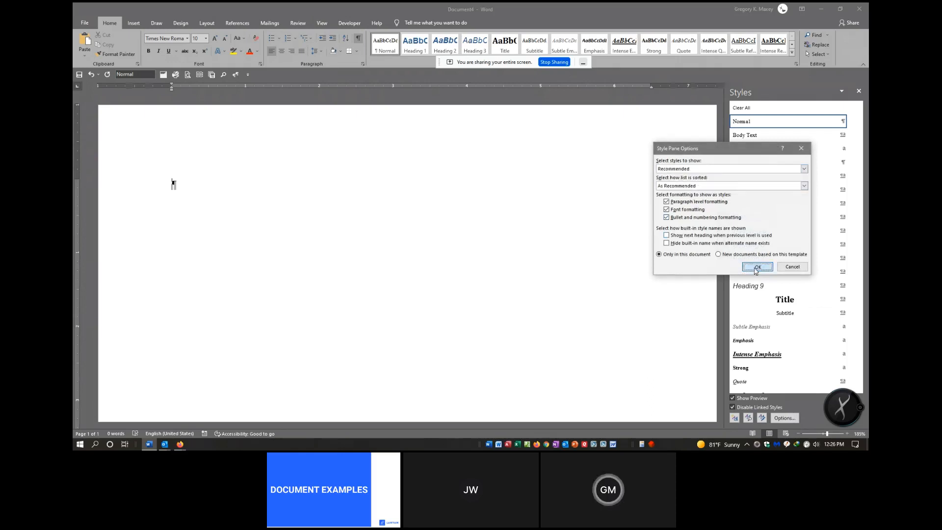
{"action": "left_click", "coordinate": [757, 267]}
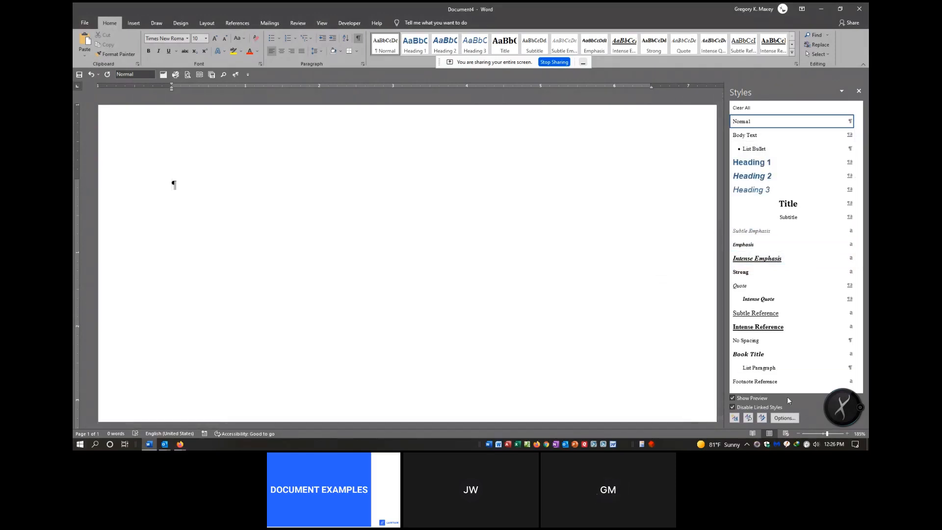
Step: Set the style pane to show only styles In use, and review the pane's options without further changes
{"action": "left_click", "coordinate": [784, 418]}
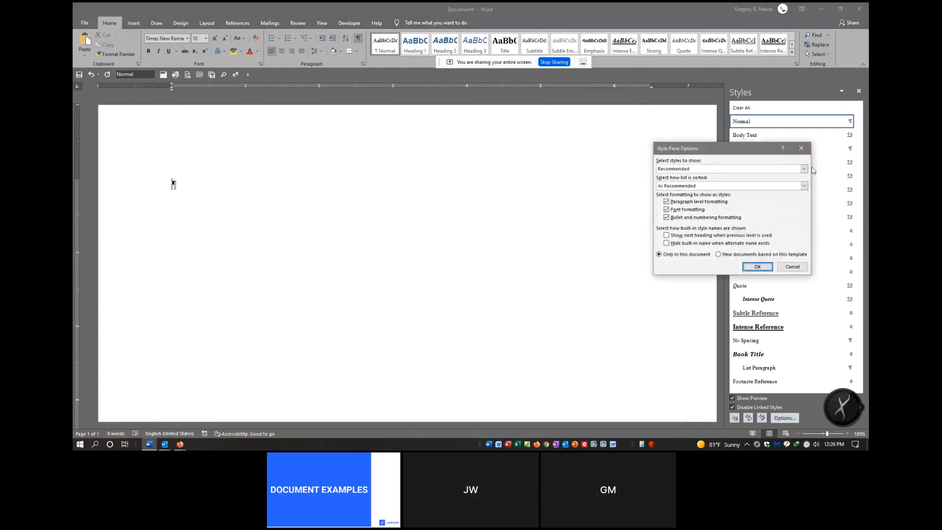
{"action": "left_click", "coordinate": [803, 168]}
{"action": "left_click", "coordinate": [675, 181]}
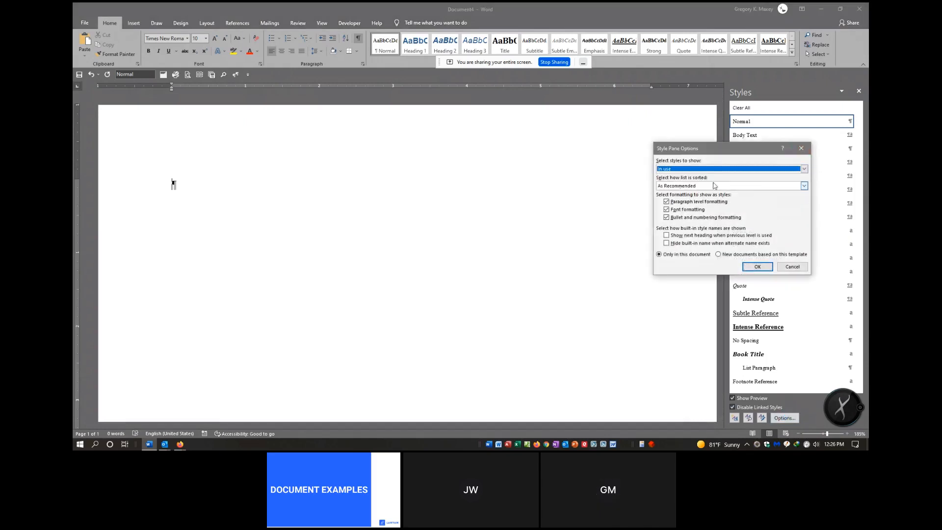
{"action": "left_click", "coordinate": [755, 268]}
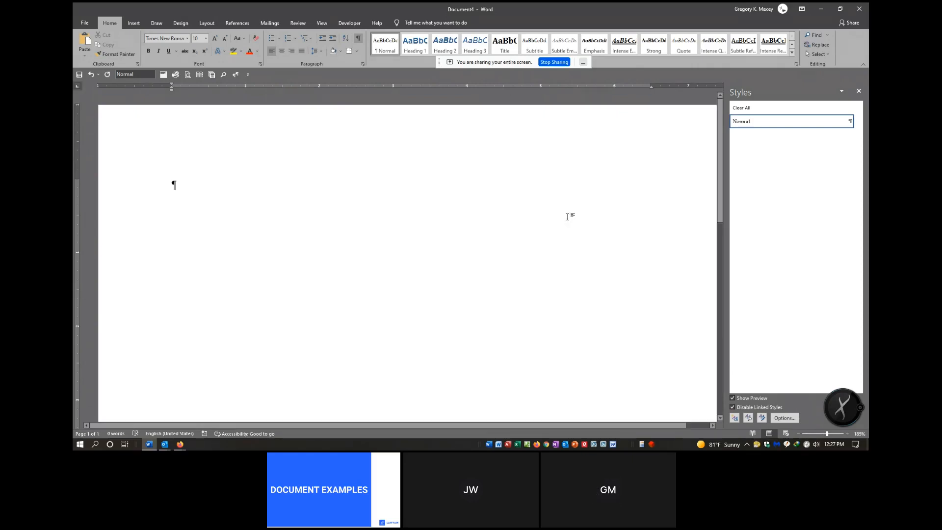
{"action": "left_click", "coordinate": [785, 418]}
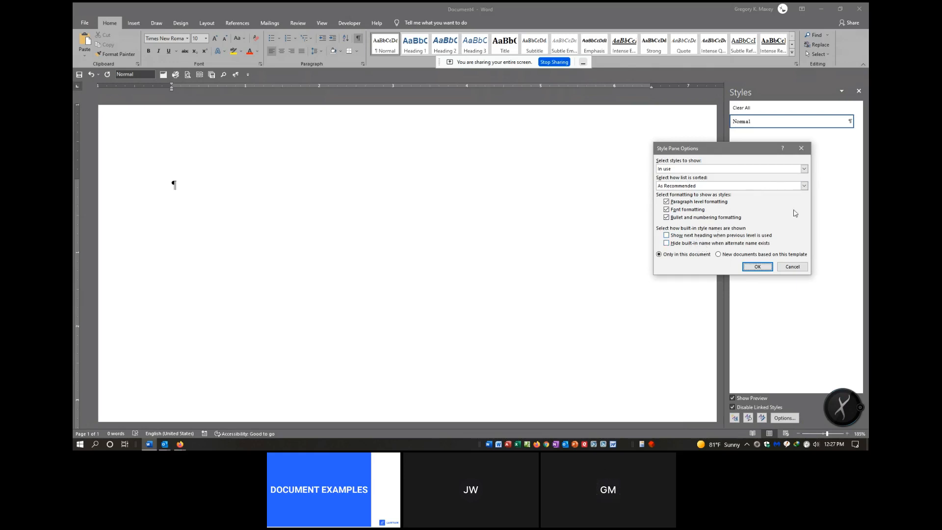
{"action": "left_click", "coordinate": [792, 268]}
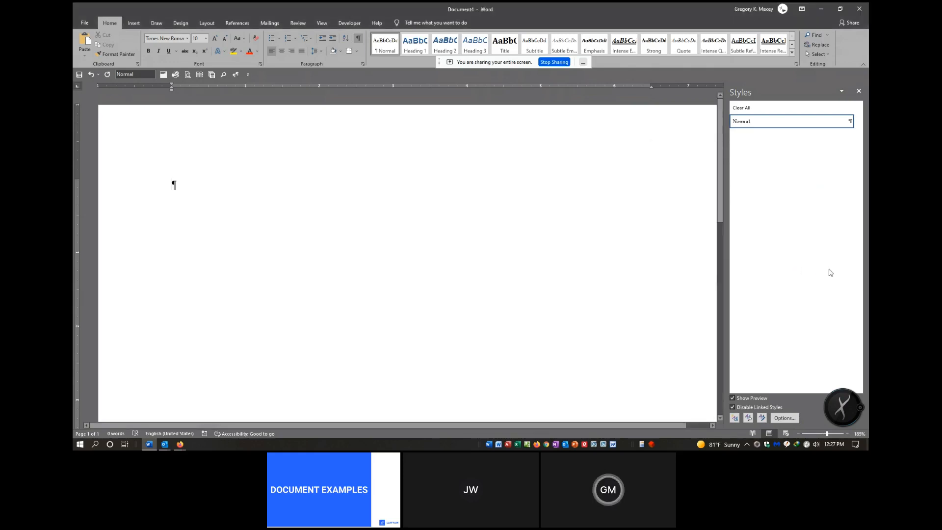
Step: Open Manage Styles clear of the style pane and view the description of the Body Text style
{"action": "left_click", "coordinate": [762, 418]}
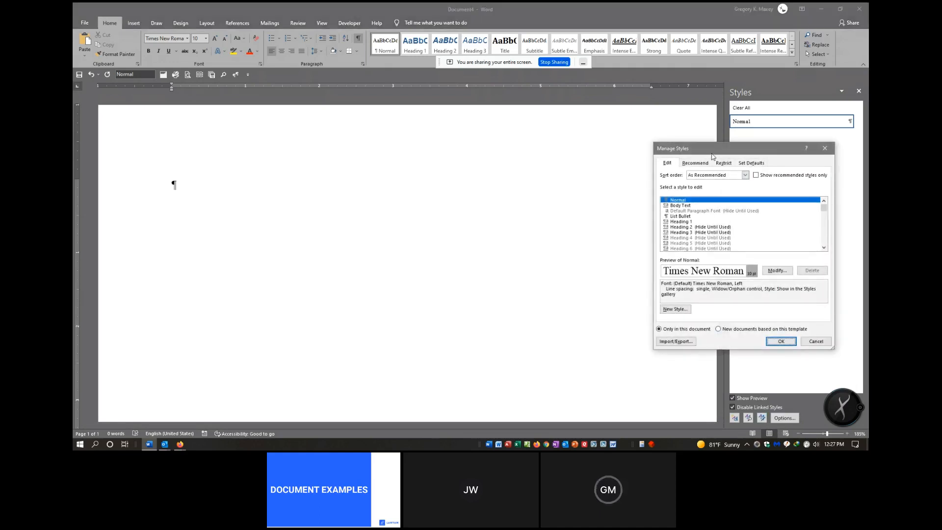
{"action": "left_click_drag", "start_coordinate": [712, 154], "coordinate": [527, 133]}
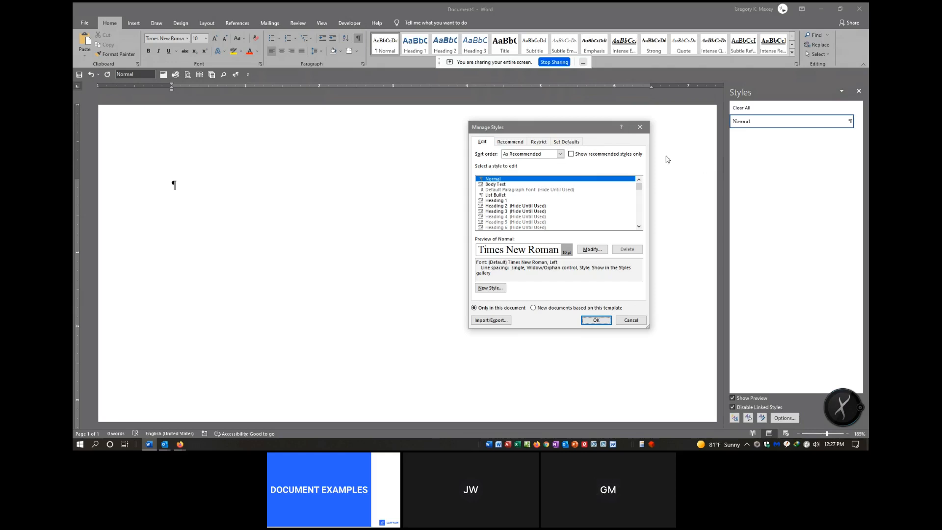
{"action": "left_click", "coordinate": [494, 185]}
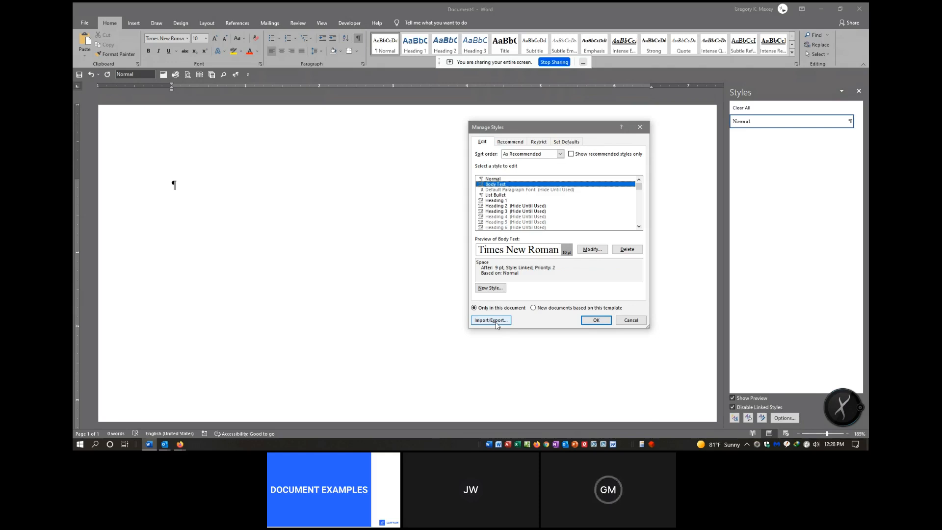
Step: Examine the style Organizer, selecting Body Text through Default Paragraph Font in Normal.dotm, and close it without copying
{"action": "left_click", "coordinate": [491, 320]}
{"action": "left_click", "coordinate": [762, 418]}
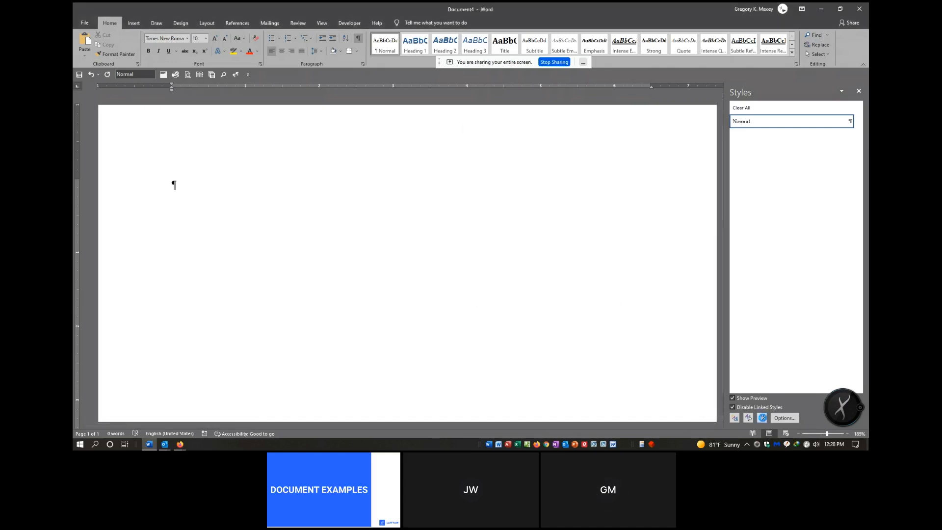
{"action": "left_click", "coordinate": [500, 322]}
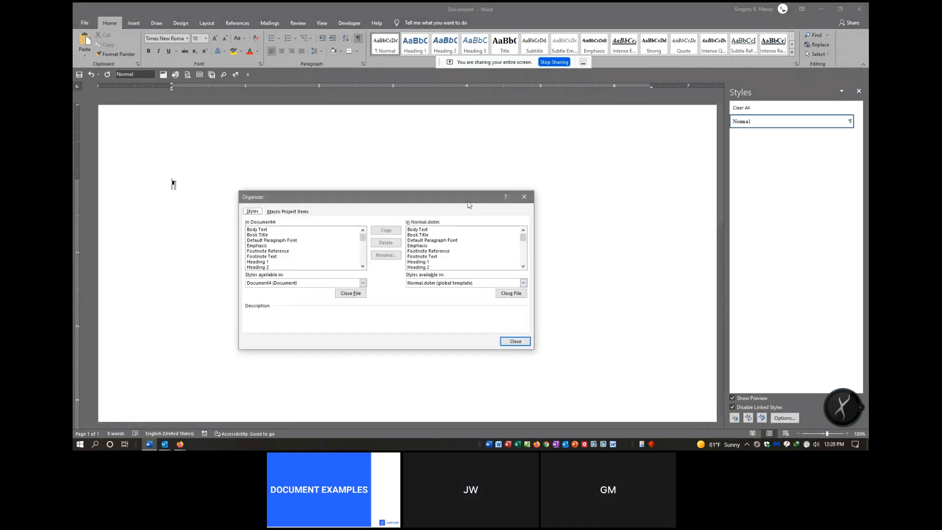
{"action": "left_click_drag", "start_coordinate": [352, 201], "coordinate": [521, 140]}
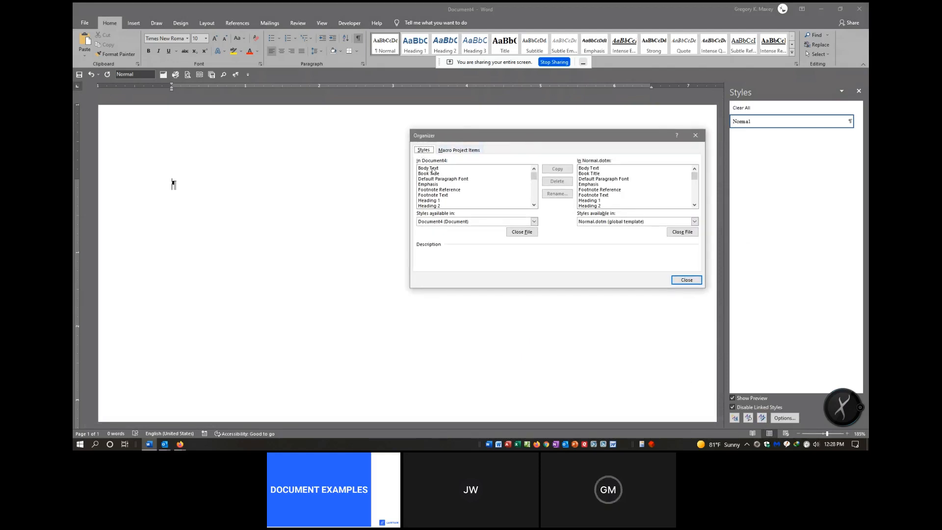
{"action": "left_click", "coordinate": [594, 168]}
{"action": "key", "text": "Down"}
{"action": "key", "text": "Down"}
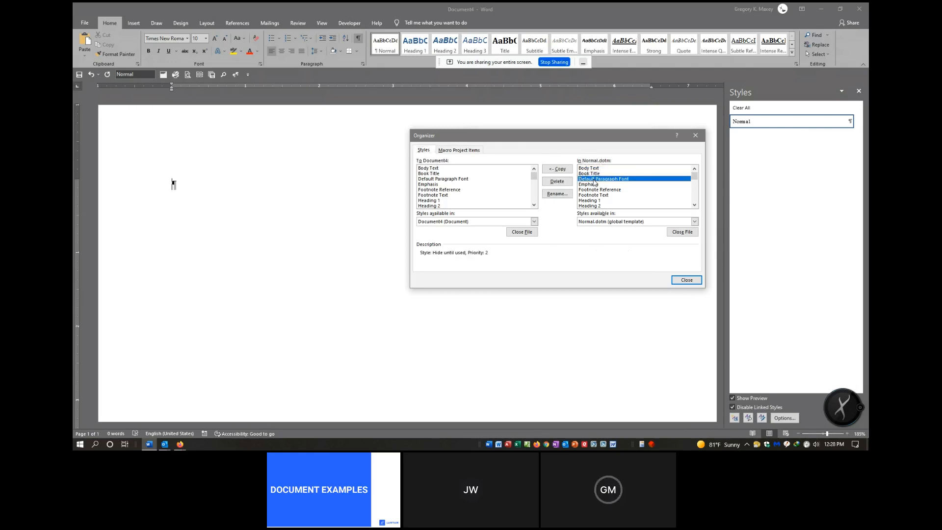
{"action": "left_click", "coordinate": [591, 170], "text": "shift"}
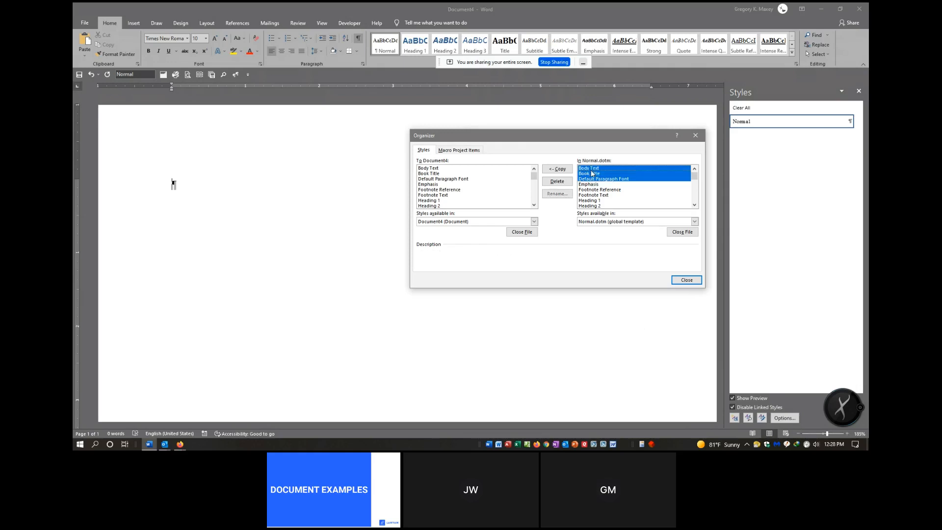
{"action": "left_click", "coordinate": [686, 279]}
Step: Compare the descriptions of the Body Text and Normal styles in Manage Styles
{"action": "left_click", "coordinate": [761, 418]}
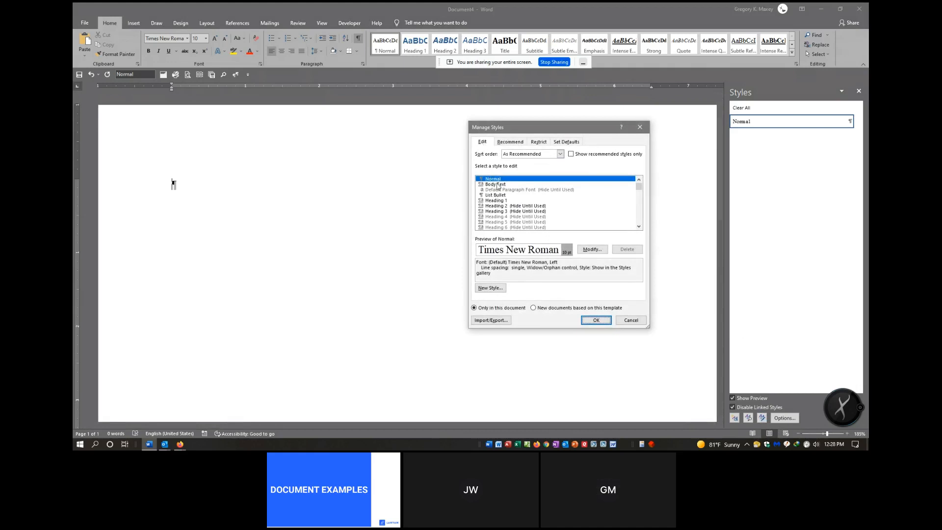
{"action": "left_click", "coordinate": [495, 185]}
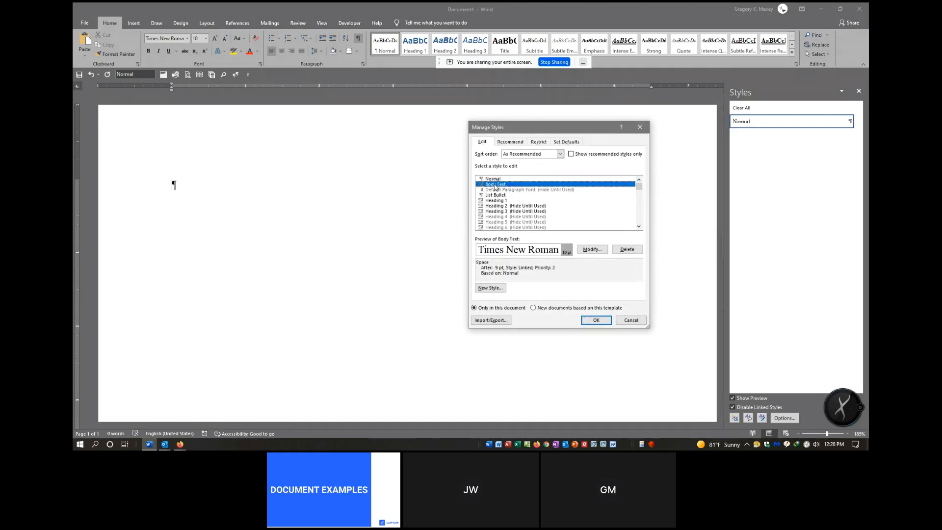
{"action": "left_click", "coordinate": [496, 179]}
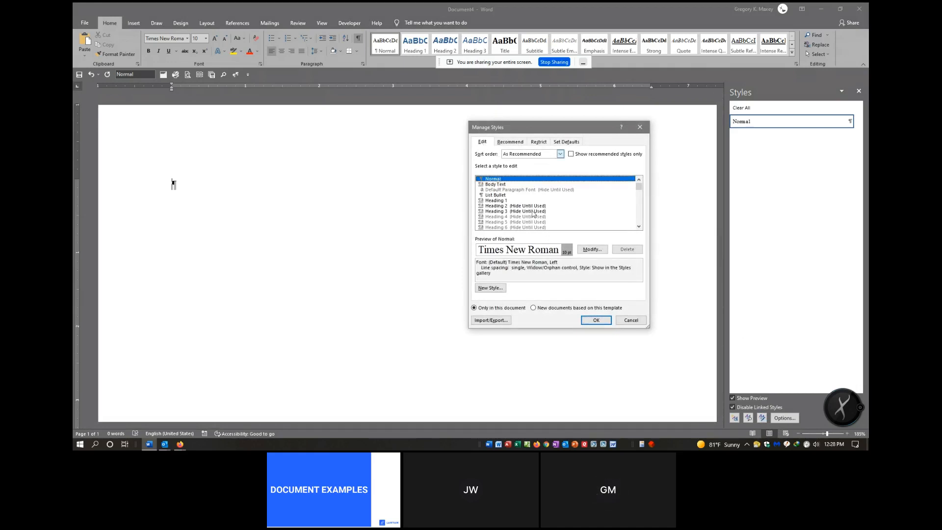
{"action": "left_click", "coordinate": [591, 319]}
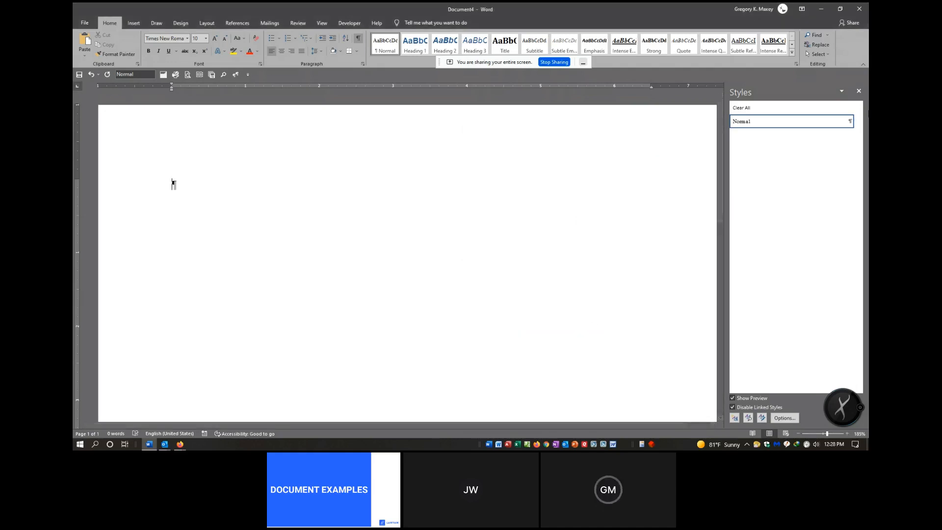
Step: Look at the Normal style's commands and the Modify Style settings of Body Text, making no changes
{"action": "left_click", "coordinate": [858, 121]}
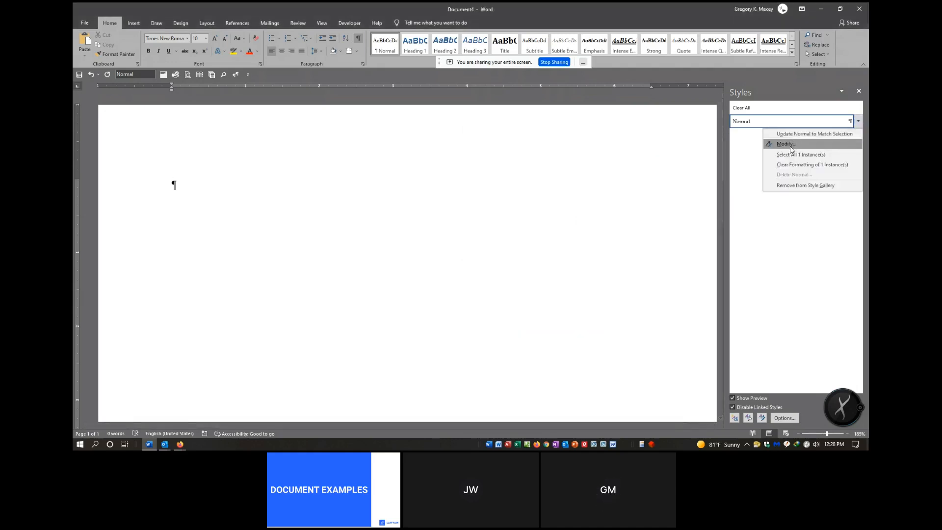
{"action": "left_click", "coordinate": [762, 418]}
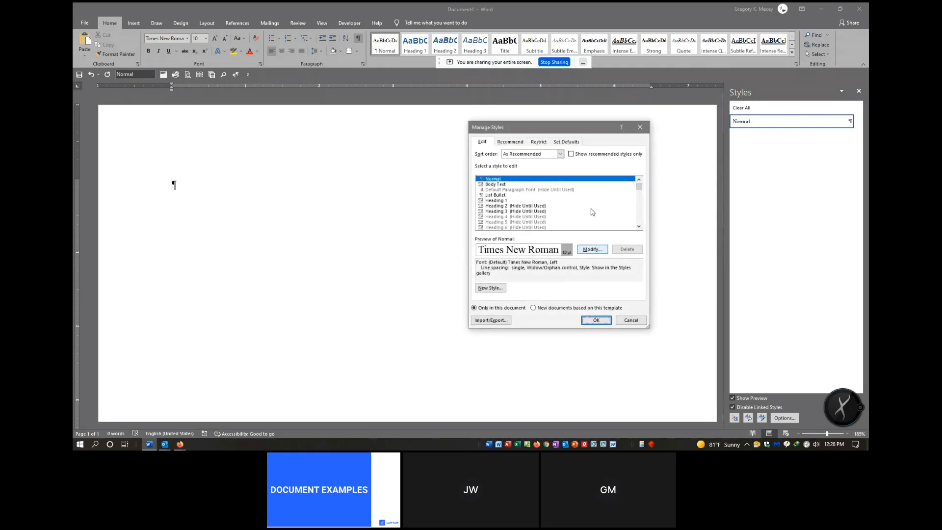
{"action": "left_click", "coordinate": [497, 185]}
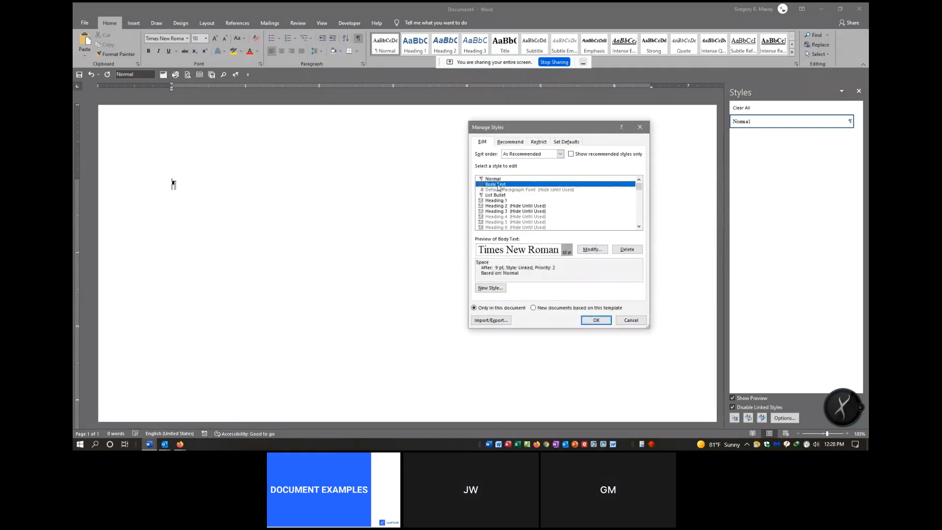
{"action": "left_click", "coordinate": [592, 249]}
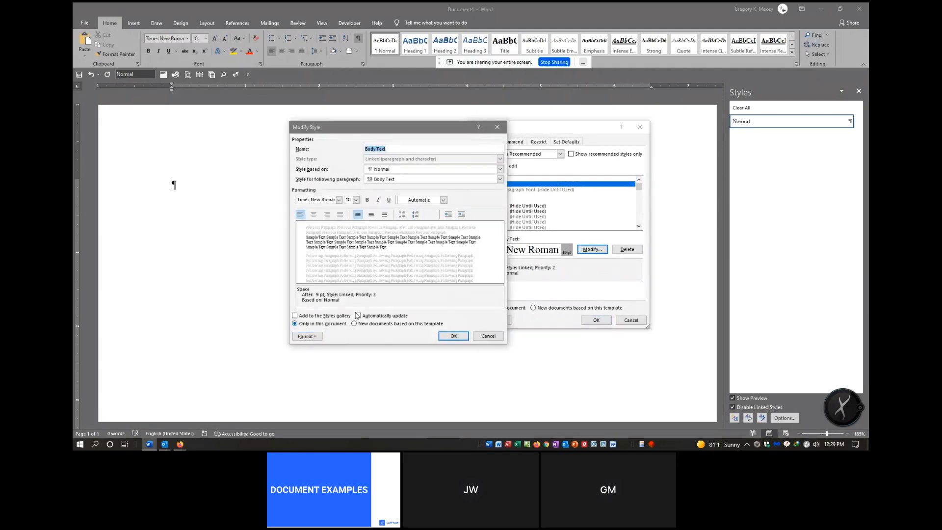
{"action": "left_click", "coordinate": [497, 127]}
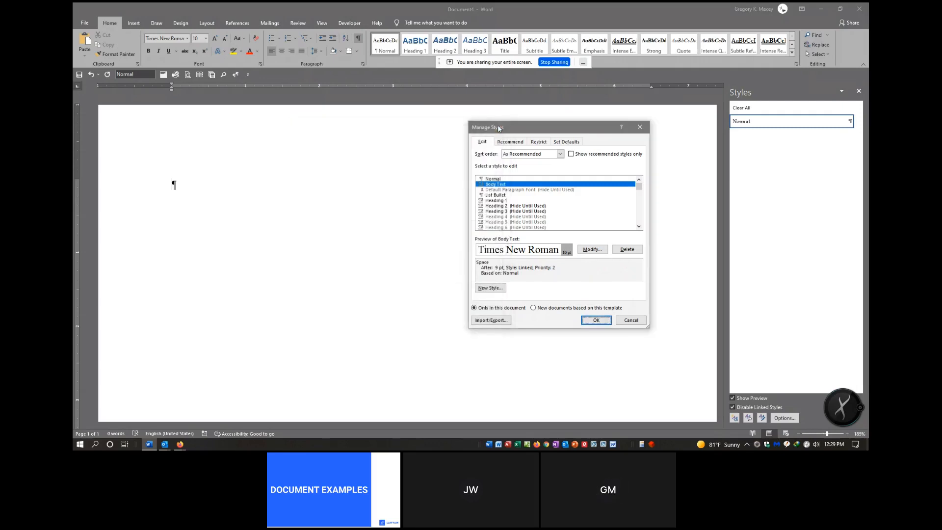
Step: Review the Recommend, Restrict and Set Defaults settings in Manage Styles and leave without saving
{"action": "left_click", "coordinate": [510, 142]}
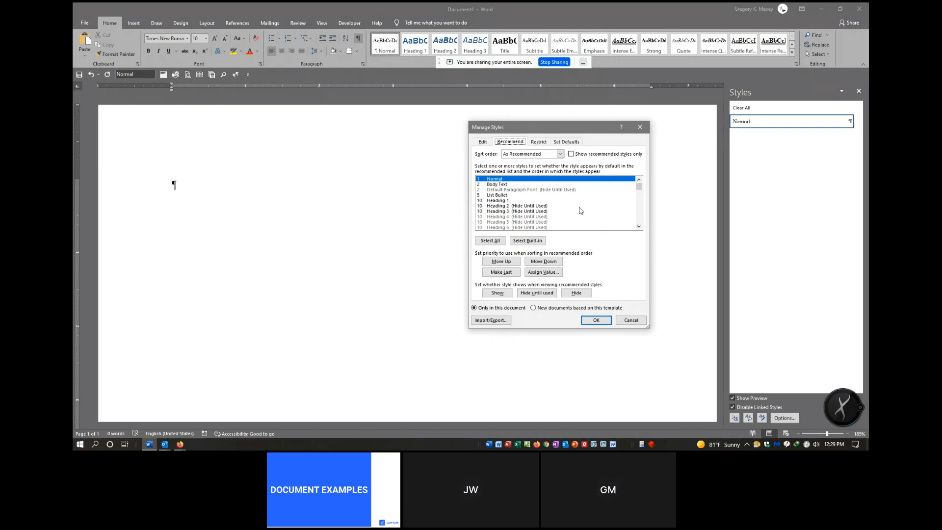
{"action": "left_click", "coordinate": [539, 142]}
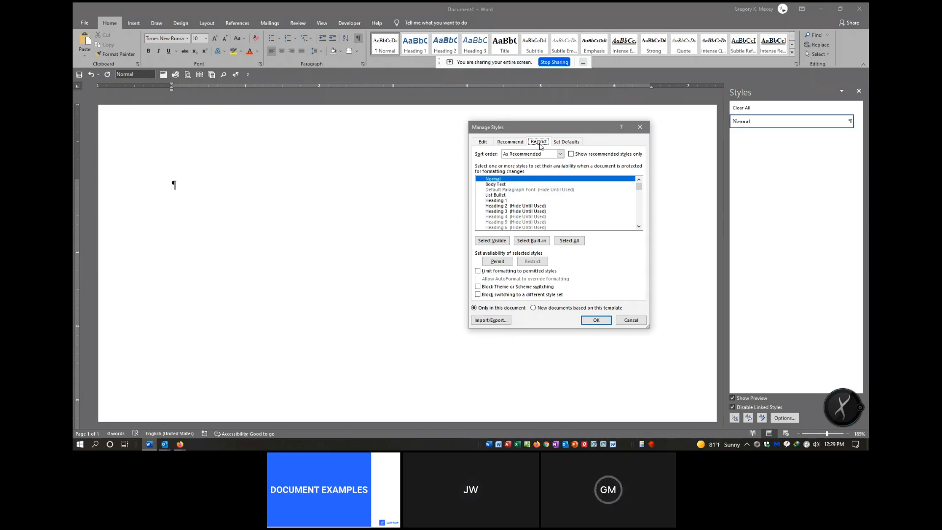
{"action": "left_click", "coordinate": [567, 142]}
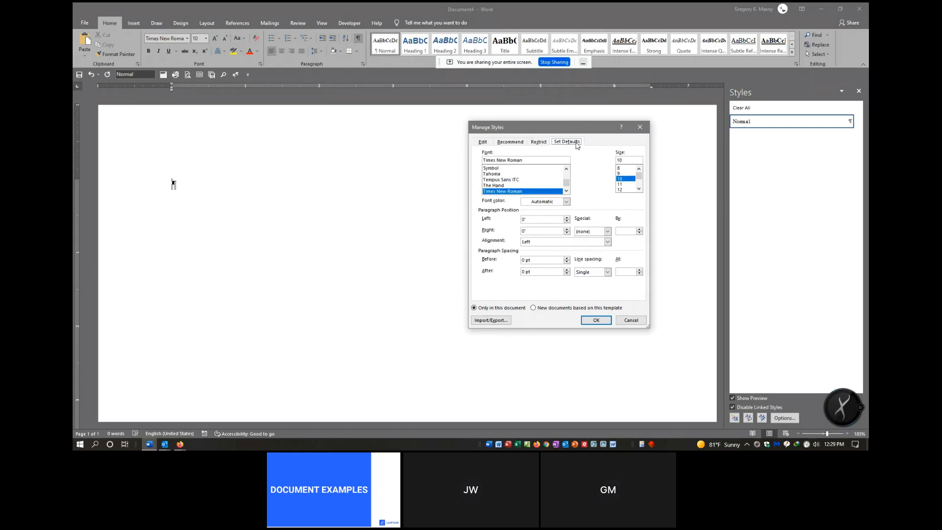
{"action": "left_click", "coordinate": [631, 319]}
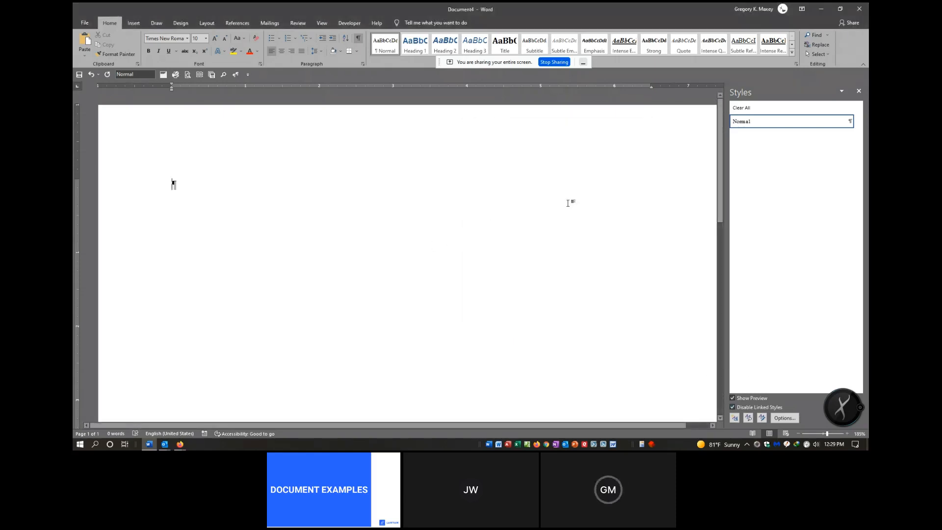
Step: View the Style Inspector, enlarged to show all its paragraph and text level formatting controls, and close it
{"action": "left_click", "coordinate": [749, 419]}
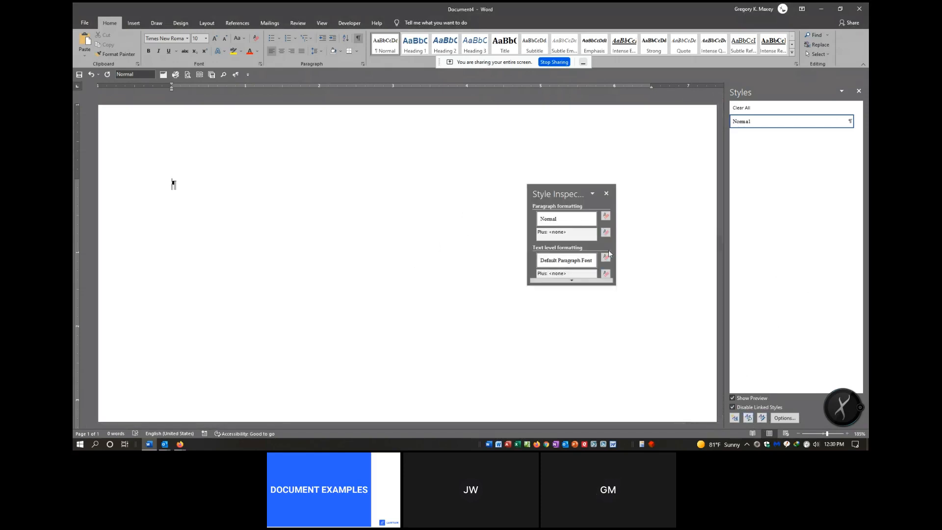
{"action": "left_click_drag", "start_coordinate": [615, 278], "coordinate": [646, 306]}
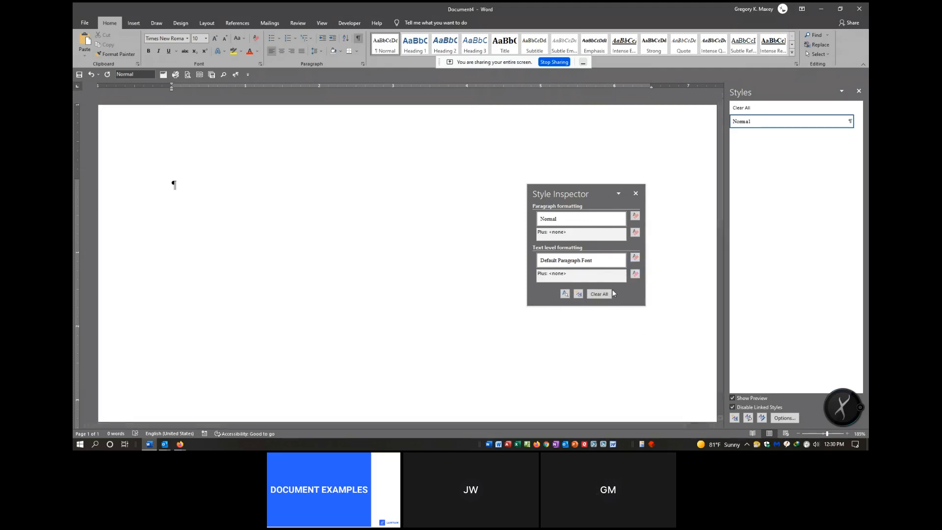
{"action": "left_click", "coordinate": [635, 194]}
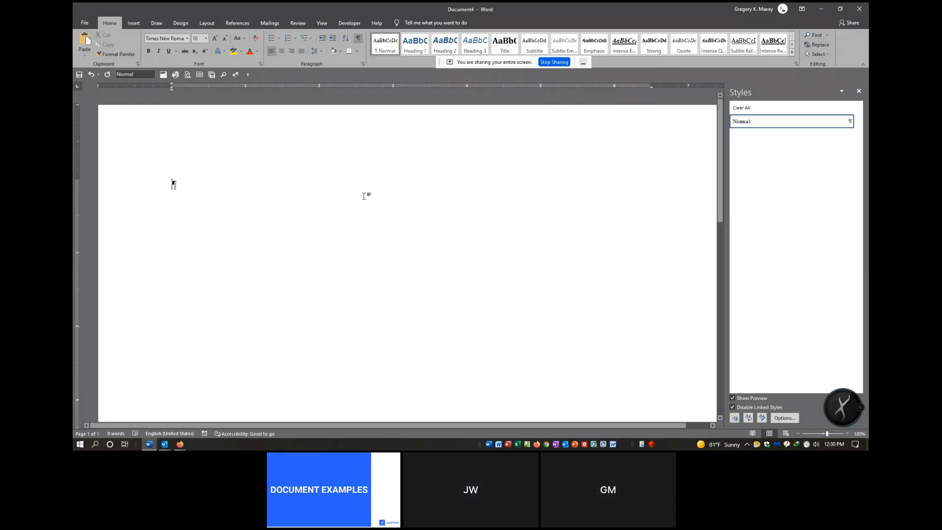
Step: Enter the sample text "DA;SKDA;LFDSJA", italicize "SKDA" and underline "DS"
{"action": "type", "text": "DA;SKDA;LFDSJA"}
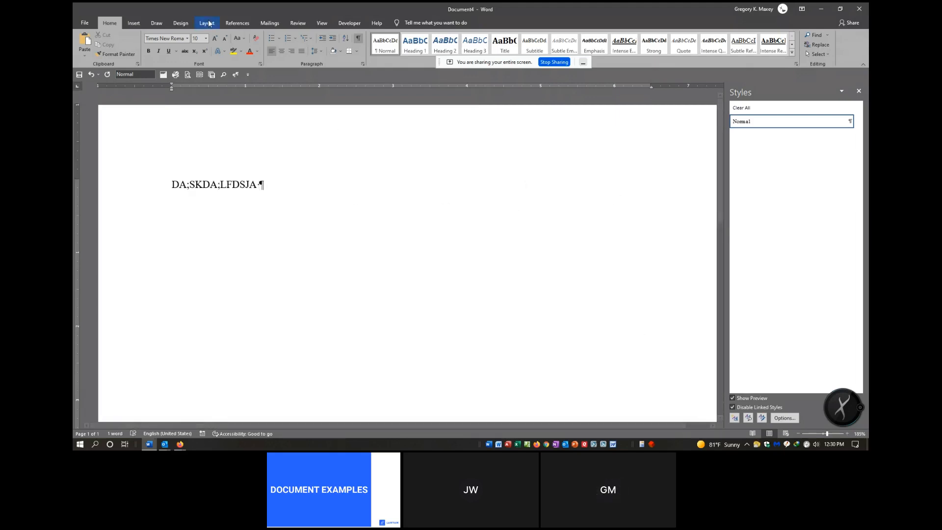
{"action": "double_click", "coordinate": [203, 184]}
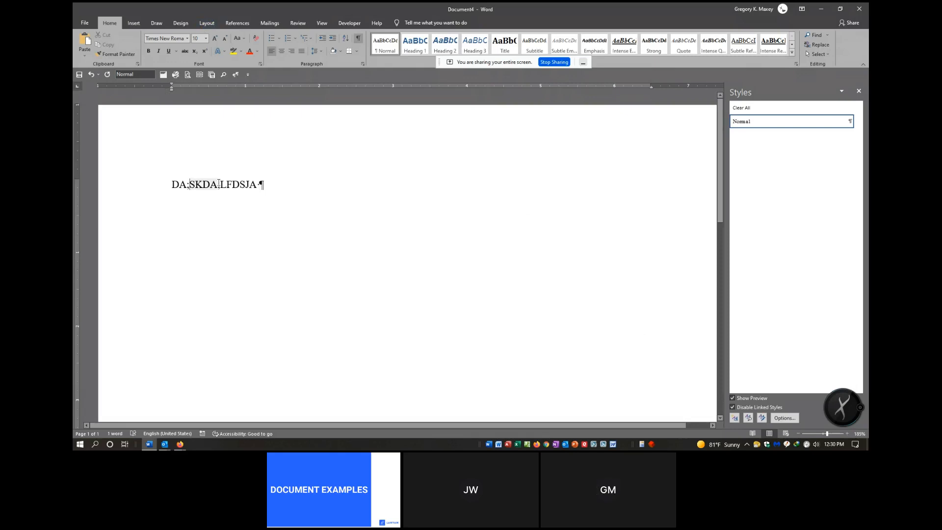
{"action": "left_click", "coordinate": [158, 52]}
{"action": "left_click_drag", "start_coordinate": [229, 184], "coordinate": [245, 185]}
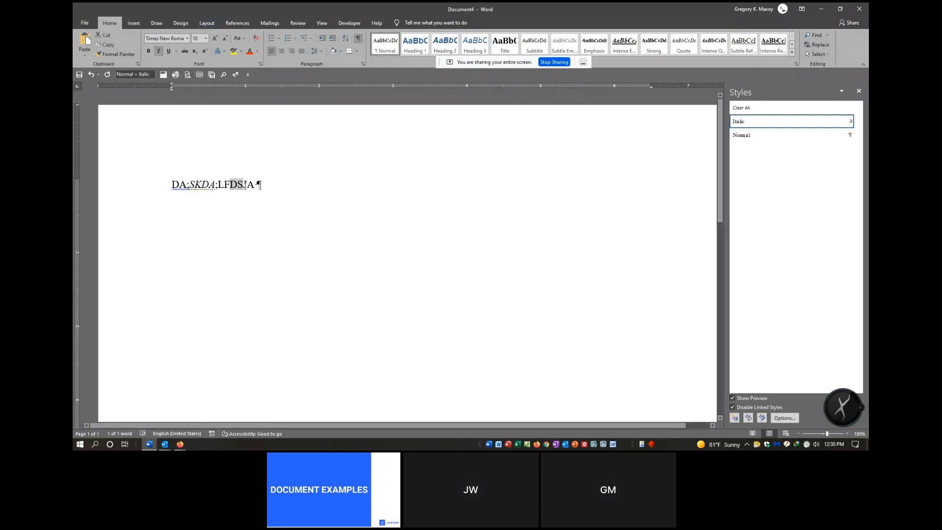
{"action": "left_click", "coordinate": [168, 51]}
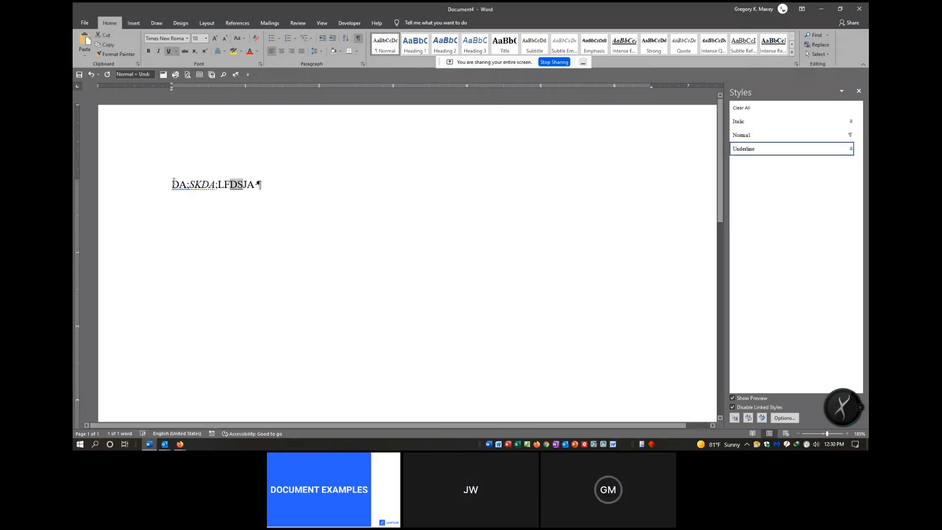
Step: Inspect the sample line and its underlined letters "DS" with the Style Inspector to compare their paragraph and text level formatting
{"action": "left_click", "coordinate": [157, 187]}
{"action": "left_click", "coordinate": [747, 418]}
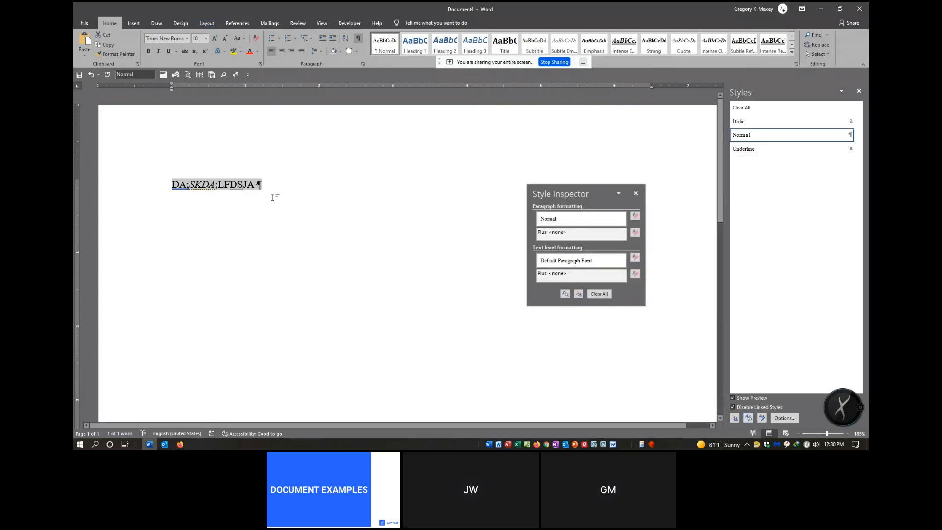
{"action": "left_click", "coordinate": [228, 189]}
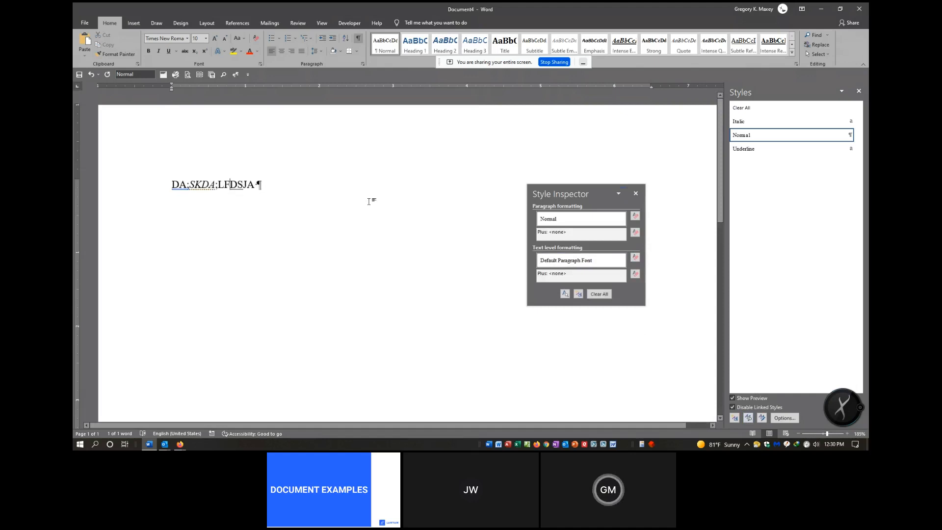
{"action": "left_click", "coordinate": [636, 193]}
{"action": "left_click", "coordinate": [237, 184]}
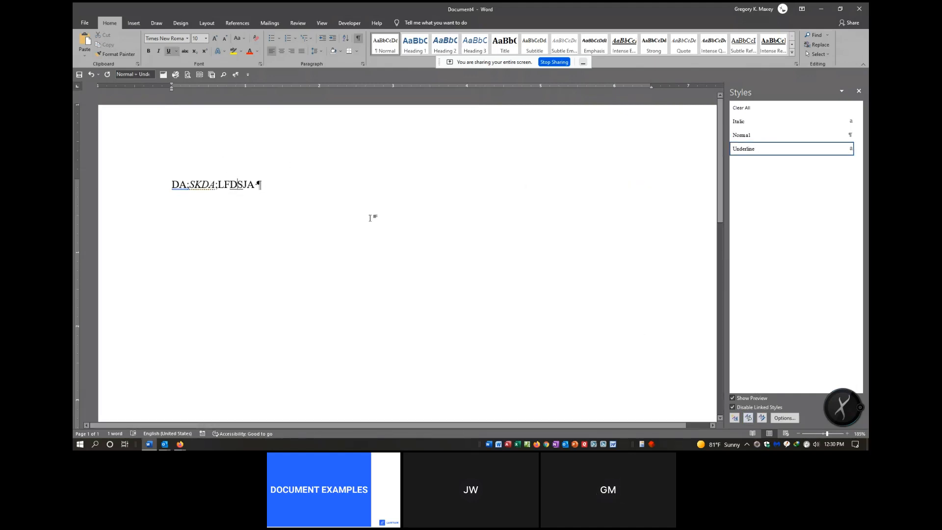
{"action": "left_click", "coordinate": [748, 418]}
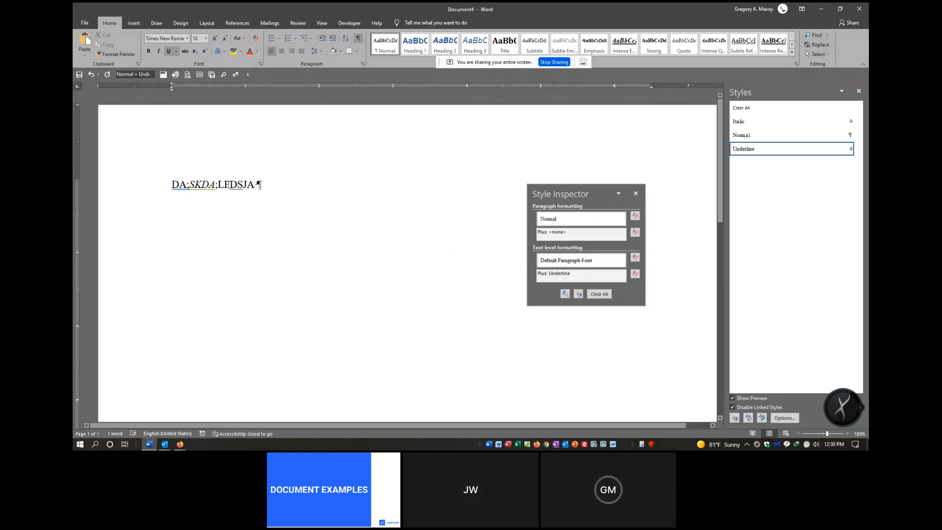
{"action": "left_click_drag", "start_coordinate": [230, 184], "coordinate": [243, 185]}
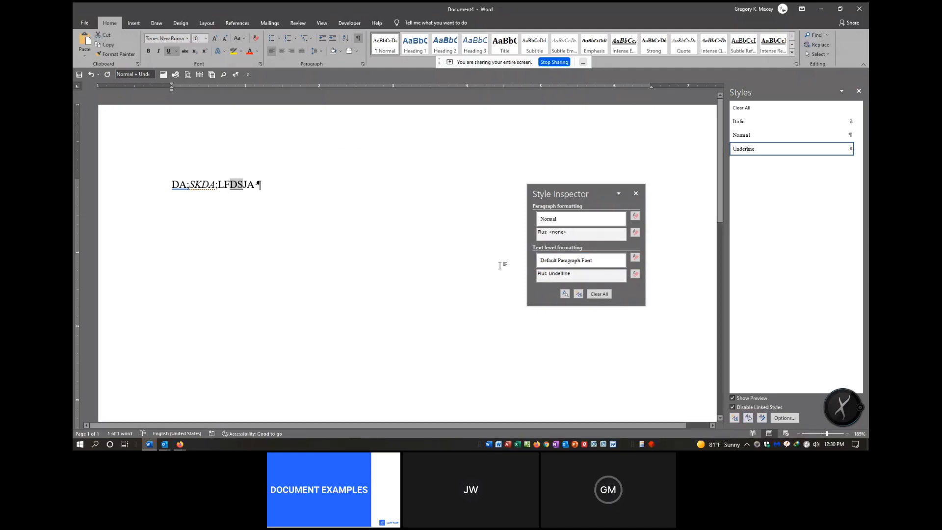
Step: Close the Style Inspector and delete the whole line of sample text
{"action": "left_click", "coordinate": [636, 193]}
{"action": "left_click", "coordinate": [146, 194]}
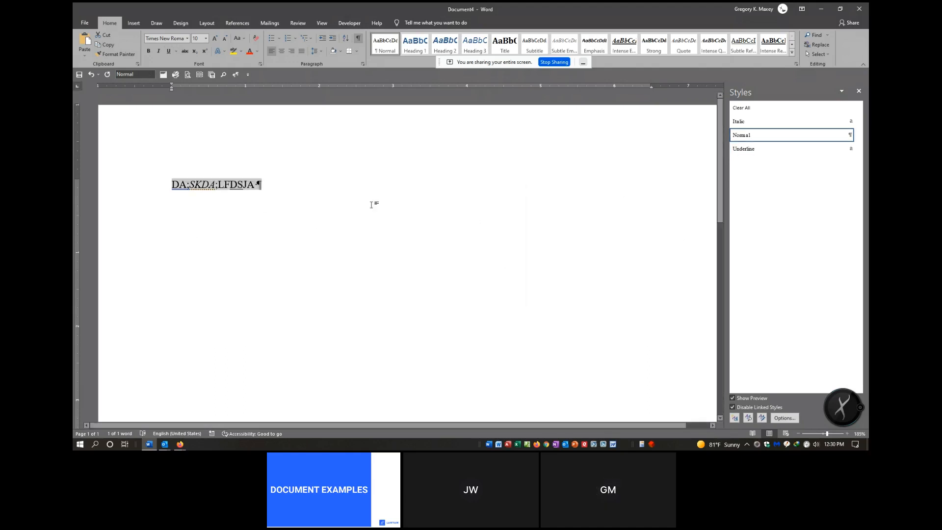
{"action": "key", "text": "Delete"}
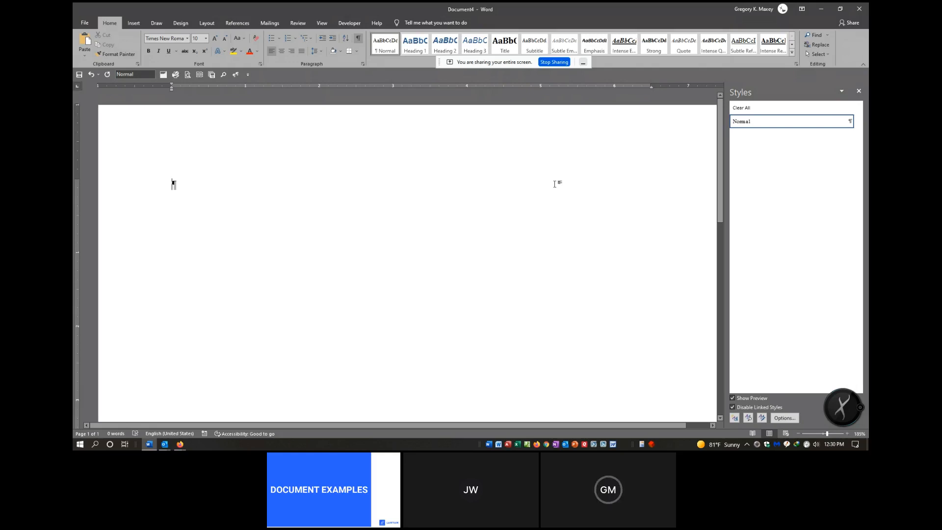
Step: Start a new style named "Pleading Caption", review the available style types and keep it as a Paragraph style
{"action": "left_click", "coordinate": [734, 418]}
{"action": "left_click_drag", "start_coordinate": [370, 127], "coordinate": [487, 120]}
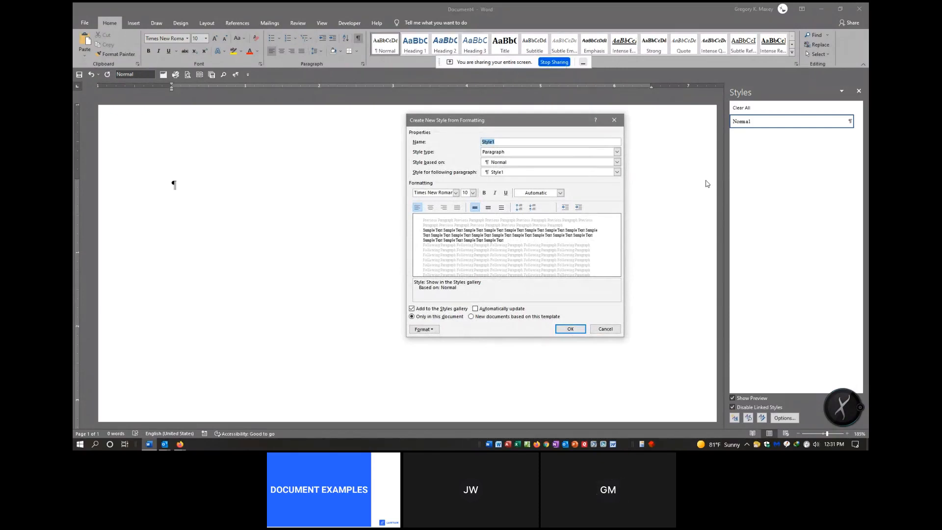
{"action": "type", "text": "pLEA"}
{"action": "type", "text": "Pl"}
{"action": "type", "text": "eading Caption"}
{"action": "left_click", "coordinate": [617, 152]}
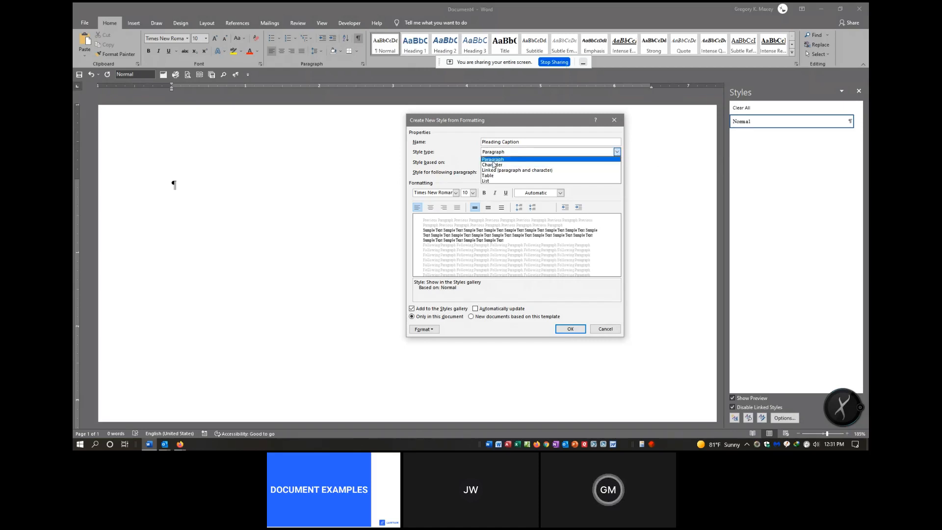
{"action": "key", "text": "Escape"}
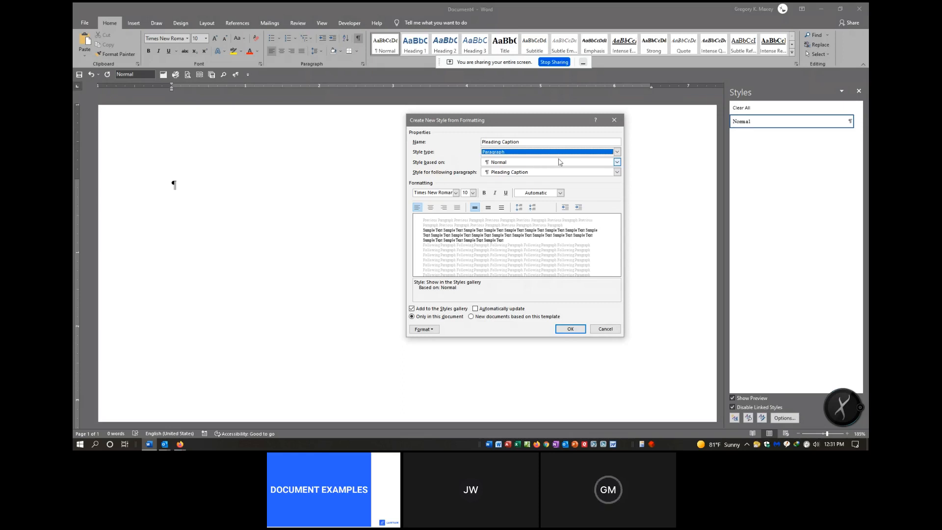
Step: Format the new style's font as bold, underlined and all caps
{"action": "left_click", "coordinate": [430, 329]}
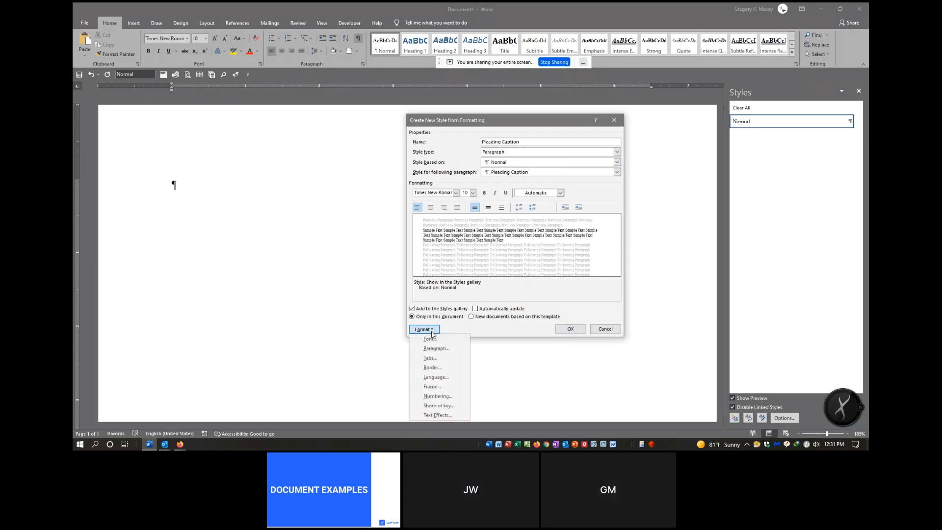
{"action": "left_click", "coordinate": [432, 337]}
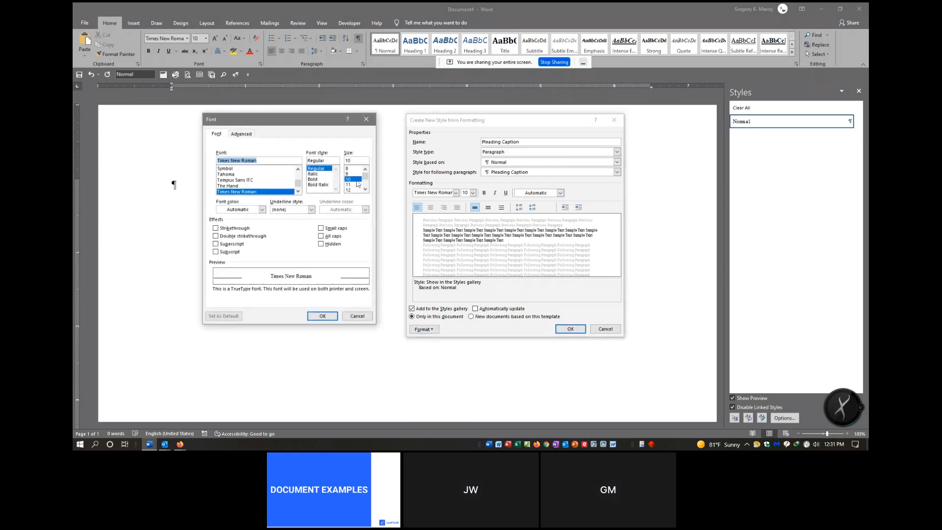
{"action": "left_click", "coordinate": [321, 236]}
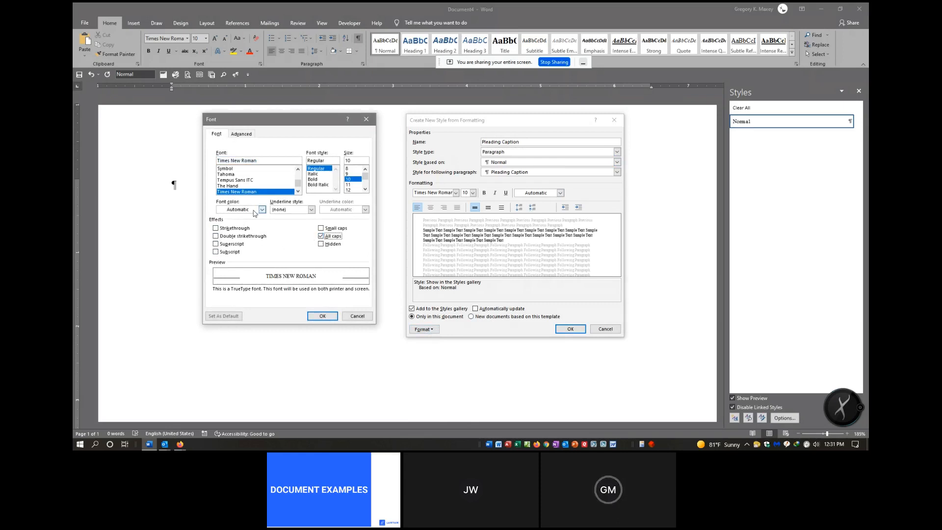
{"action": "left_click", "coordinate": [312, 180]}
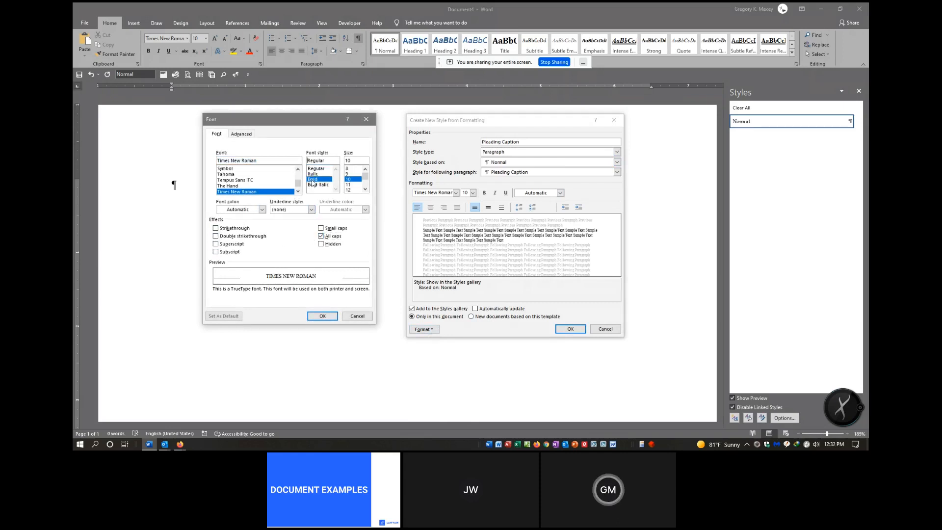
{"action": "left_click", "coordinate": [310, 209]}
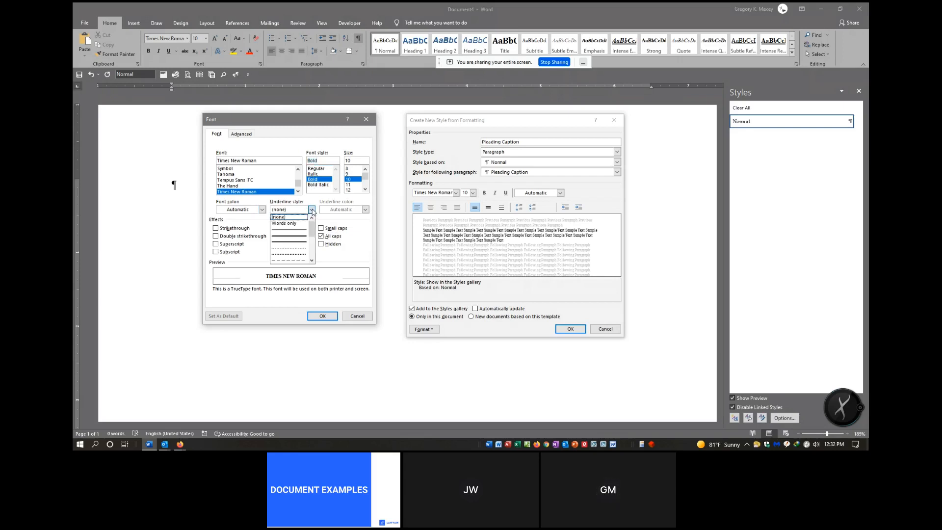
{"action": "left_click", "coordinate": [289, 235]}
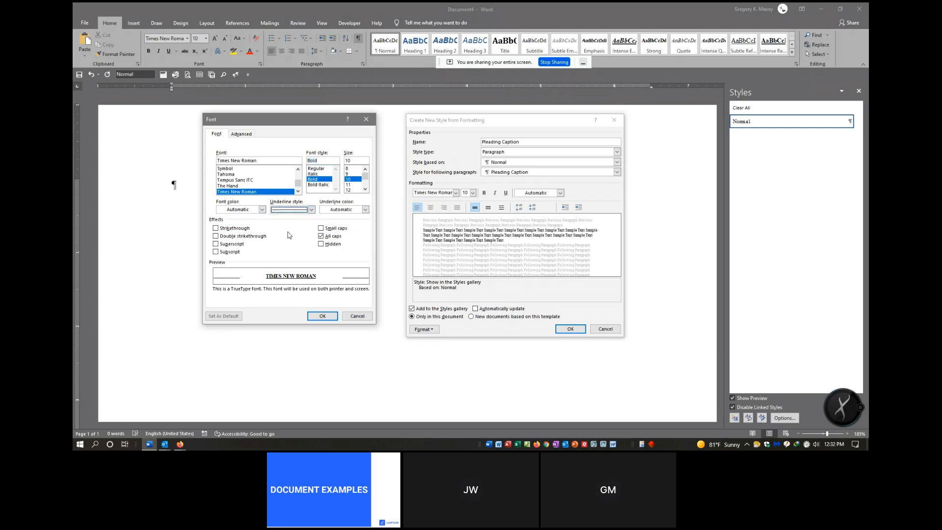
{"action": "left_click", "coordinate": [325, 316]}
Step: Set the new style's paragraph alignment to Centered
{"action": "left_click", "coordinate": [417, 329]}
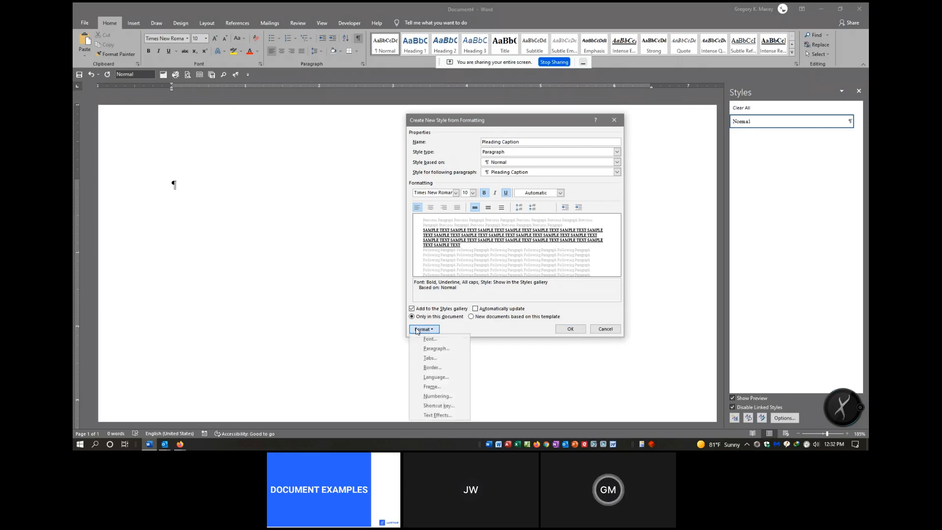
{"action": "left_click", "coordinate": [440, 350]}
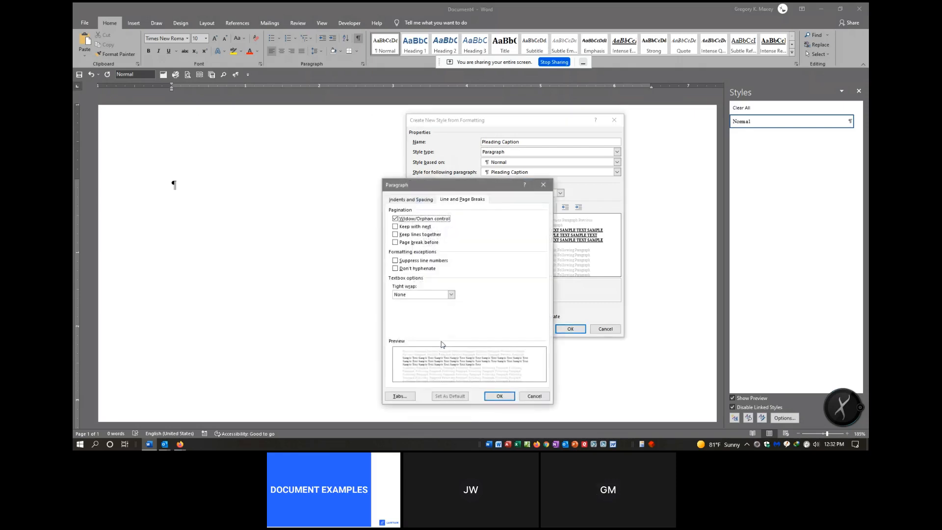
{"action": "left_click", "coordinate": [403, 200]}
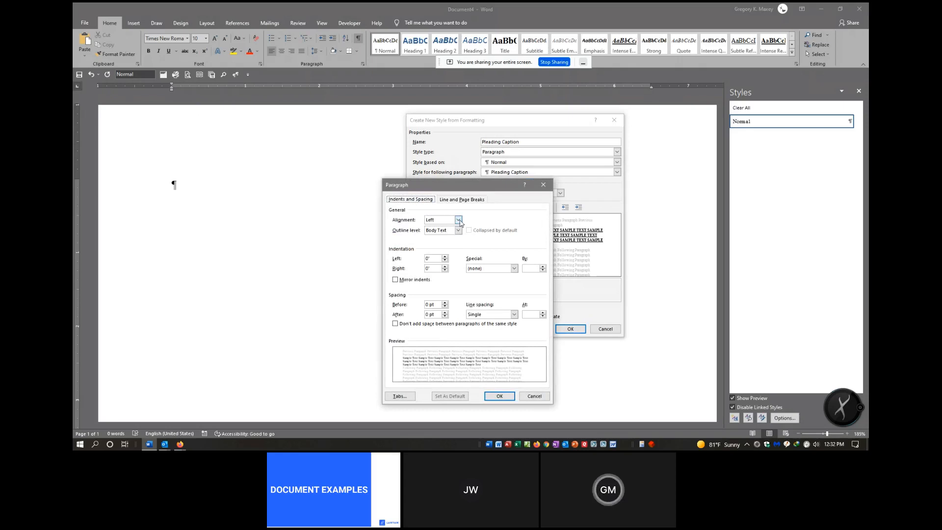
{"action": "left_click", "coordinate": [459, 220]}
{"action": "left_click", "coordinate": [443, 233]}
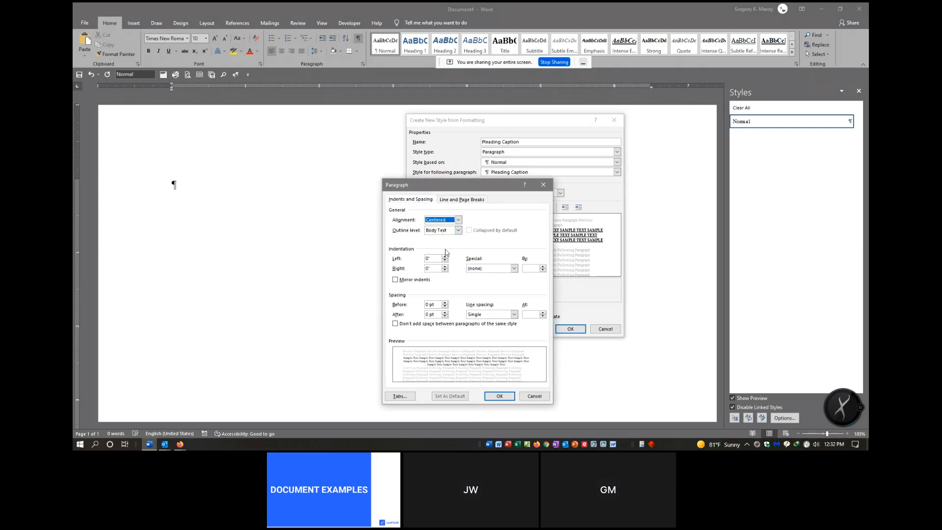
Step: Set the style's paragraph spacing to 36 pt before and 12 pt after, and create the style
{"action": "left_click", "coordinate": [445, 302]}
{"action": "left_click", "coordinate": [445, 302]}
{"action": "left_click", "coordinate": [444, 302]}
{"action": "left_click", "coordinate": [445, 302]}
{"action": "left_click", "coordinate": [445, 303]}
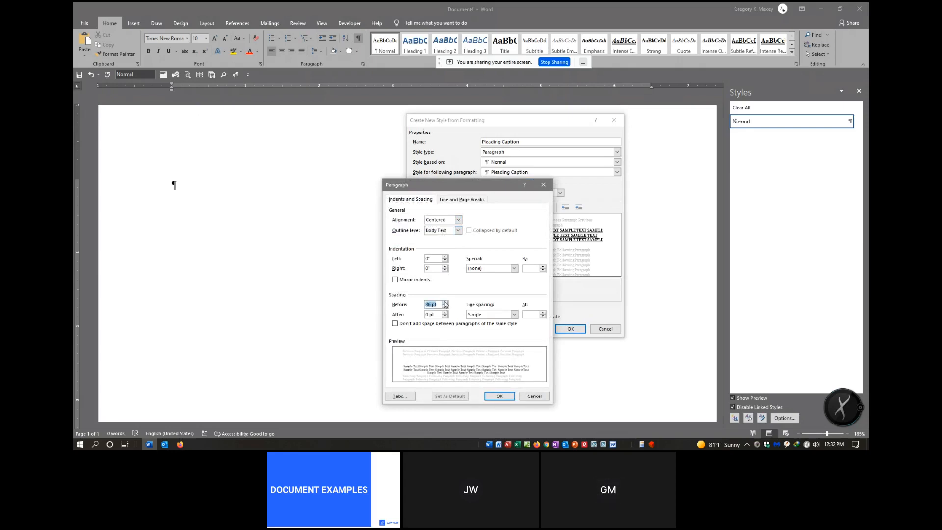
{"action": "left_click", "coordinate": [445, 302]}
{"action": "left_click", "coordinate": [445, 316]}
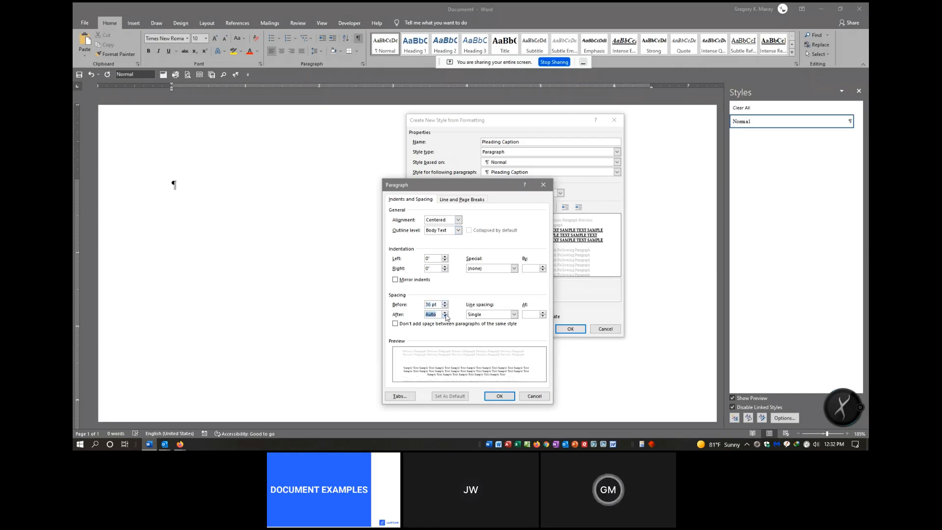
{"action": "left_click", "coordinate": [445, 312]}
{"action": "left_click", "coordinate": [445, 313]}
{"action": "left_click", "coordinate": [445, 312]}
{"action": "left_click", "coordinate": [444, 312]}
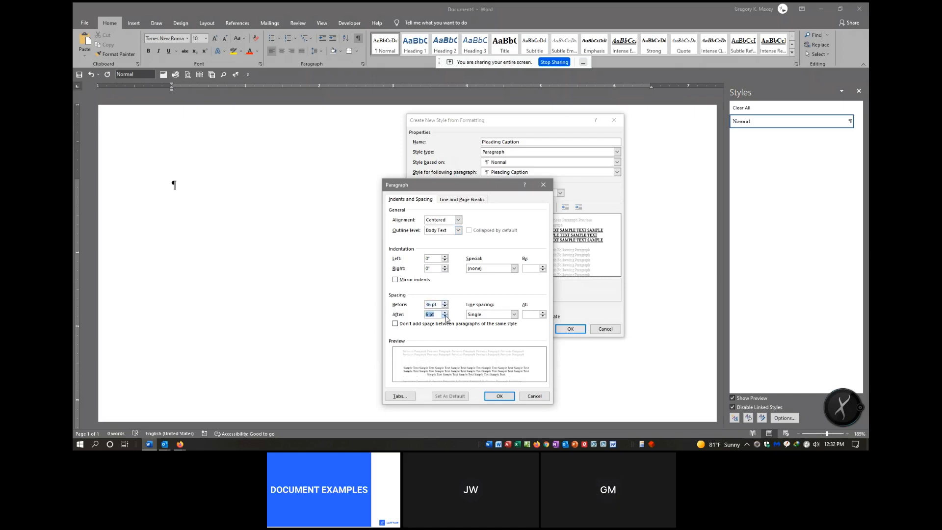
{"action": "left_click", "coordinate": [445, 313]}
{"action": "left_click", "coordinate": [499, 395]}
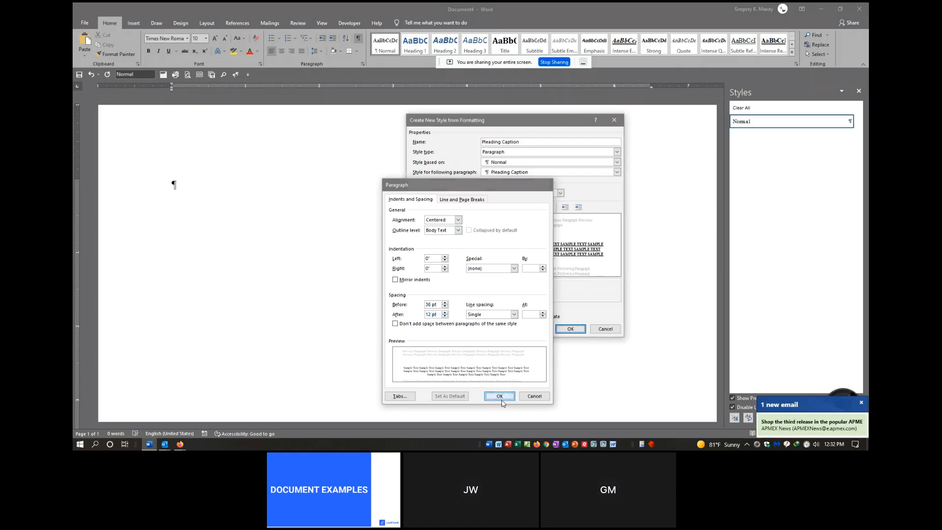
{"action": "left_click", "coordinate": [570, 328]}
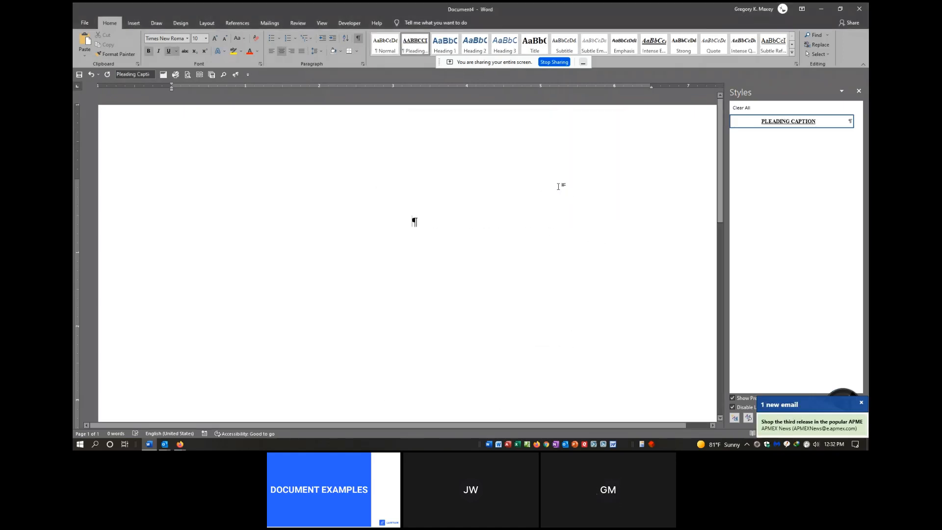
Step: Enter "IN SUPERIOR COURT" as the caption text in the Pleading Caption paragraph
{"action": "type", "text": "I"}
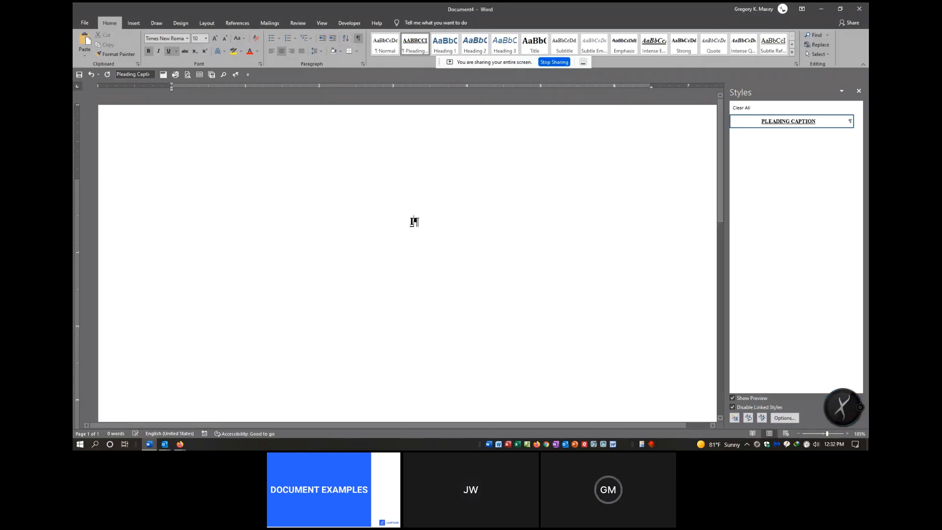
{"action": "type", "text": "N SUPERI"}
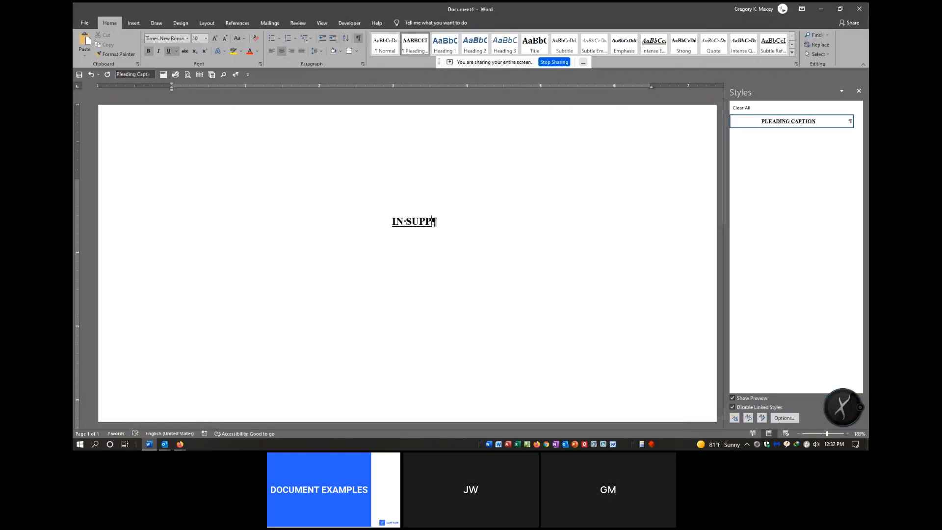
{"action": "type", "text": "OR C"}
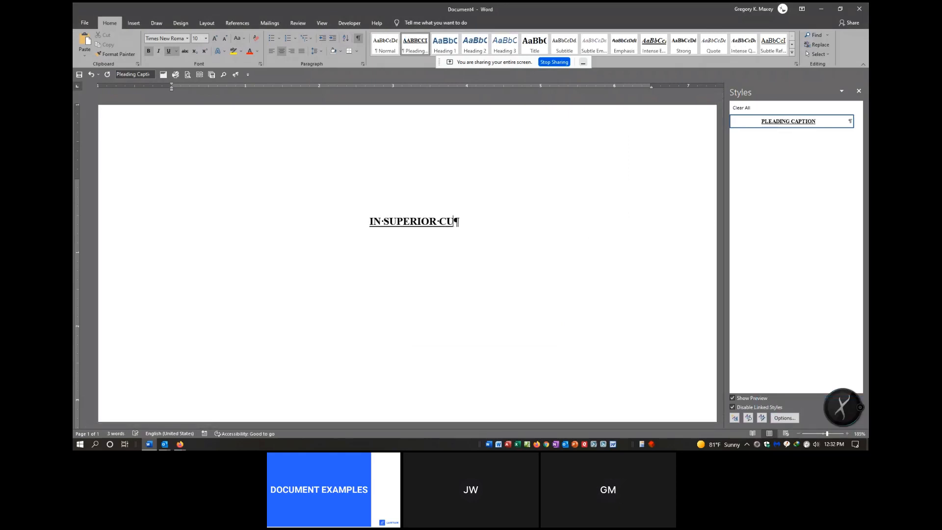
{"action": "type", "text": "OURT"}
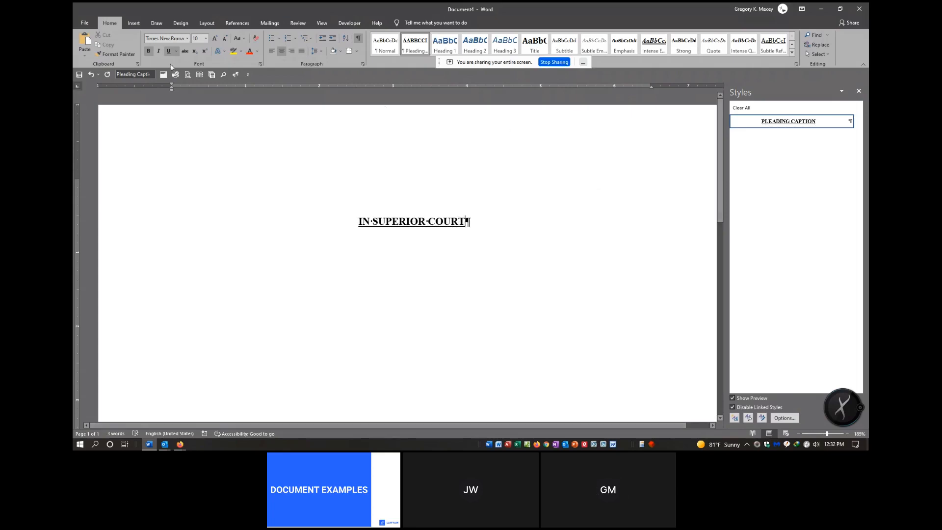
Step: Open the recent document "Divorce Petition - Using Styles.docm"
{"action": "left_click", "coordinate": [90, 25]}
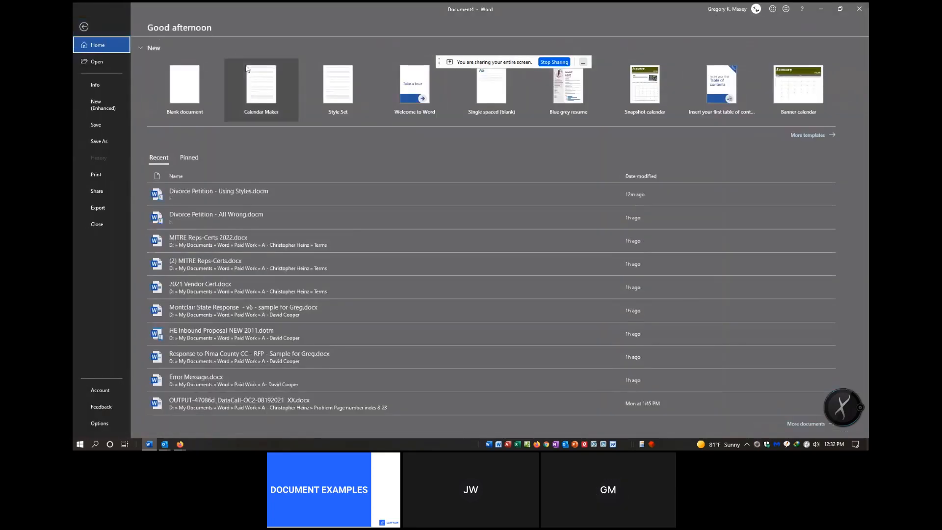
{"action": "left_click", "coordinate": [252, 199]}
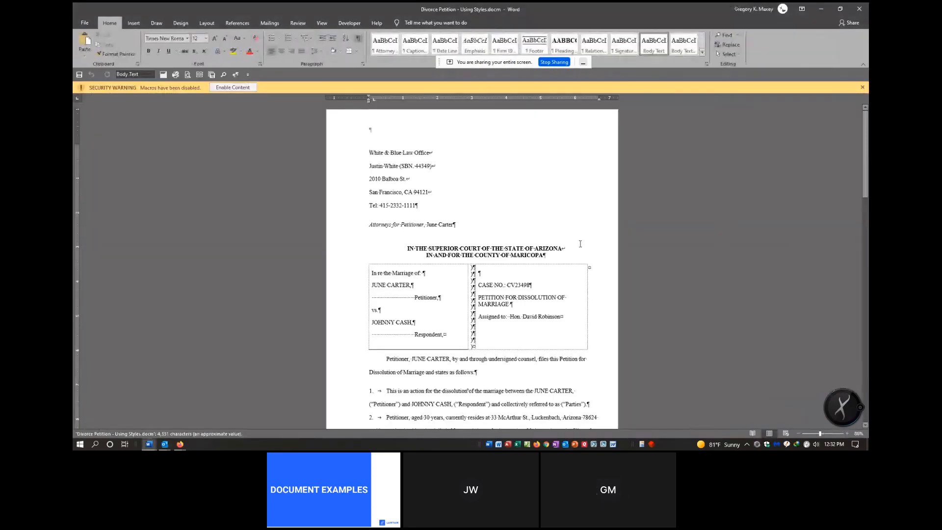
Step: Enable the petition's macro content and display the document's styles with the cursor in the court title
{"action": "left_click", "coordinate": [228, 88]}
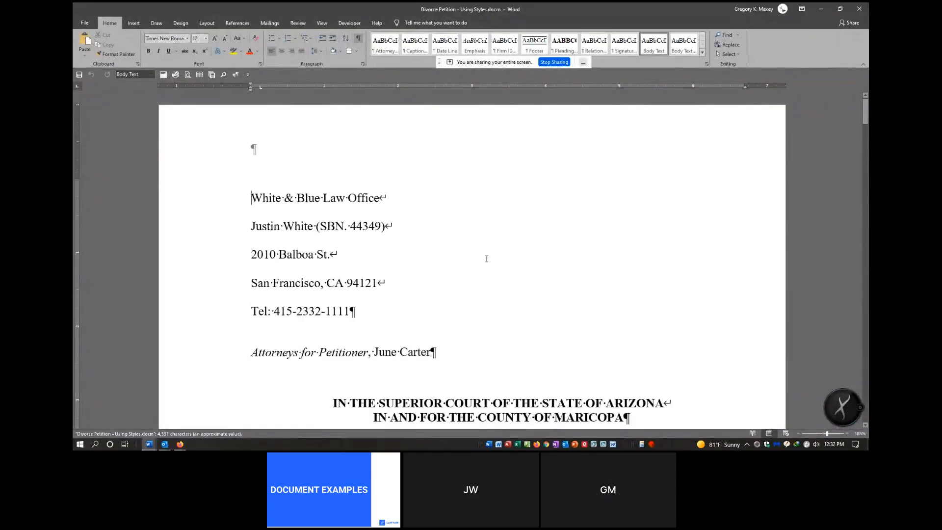
{"action": "scroll", "coordinate": [486, 258], "scroll_direction": "down", "scroll_amount": 3}
{"action": "left_click", "coordinate": [496, 238]}
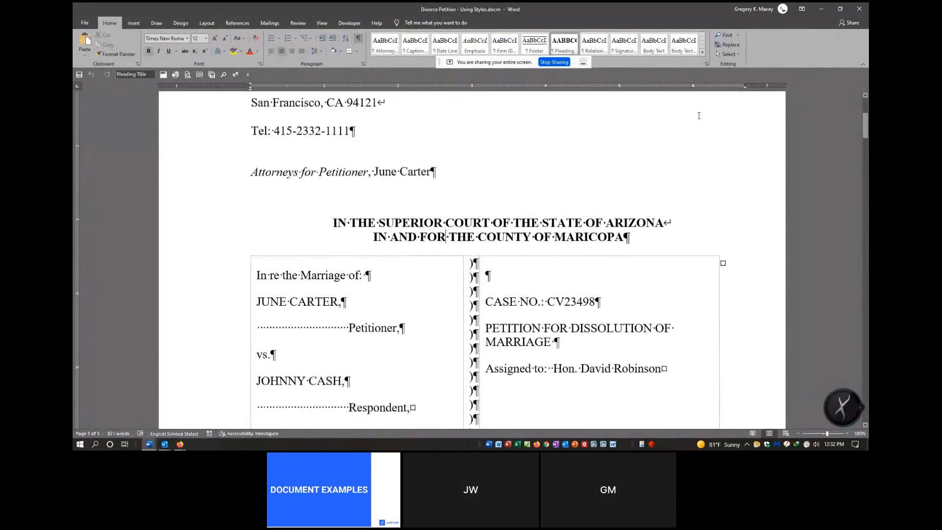
{"action": "left_click", "coordinate": [707, 64]}
Step: Look through the petition's opening pages and select "Attorneys for Petitioner" to check which style it uses
{"action": "scroll", "coordinate": [591, 251], "scroll_direction": "down", "scroll_amount": 10}
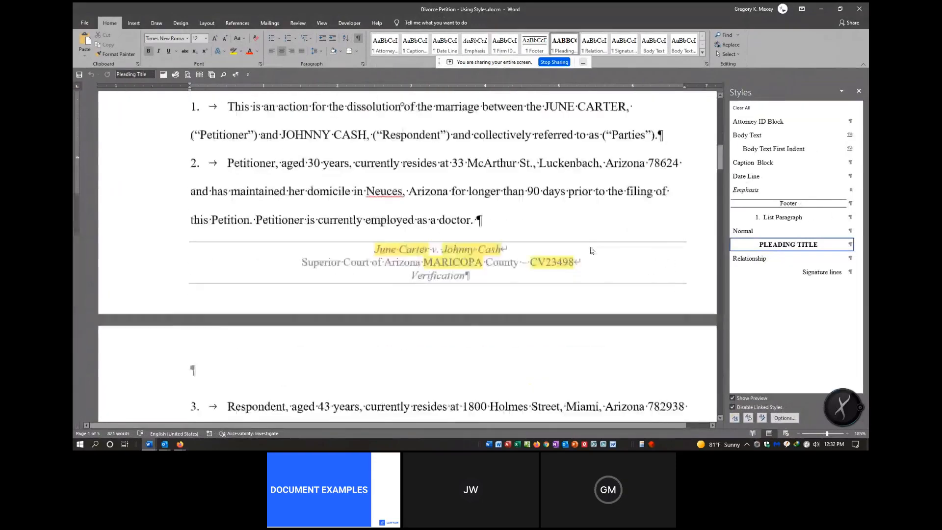
{"action": "scroll", "coordinate": [591, 251], "scroll_direction": "down", "scroll_amount": 5}
{"action": "scroll", "coordinate": [591, 248], "scroll_direction": "up", "scroll_amount": 12}
{"action": "scroll", "coordinate": [540, 248], "scroll_direction": "down", "scroll_amount": 3}
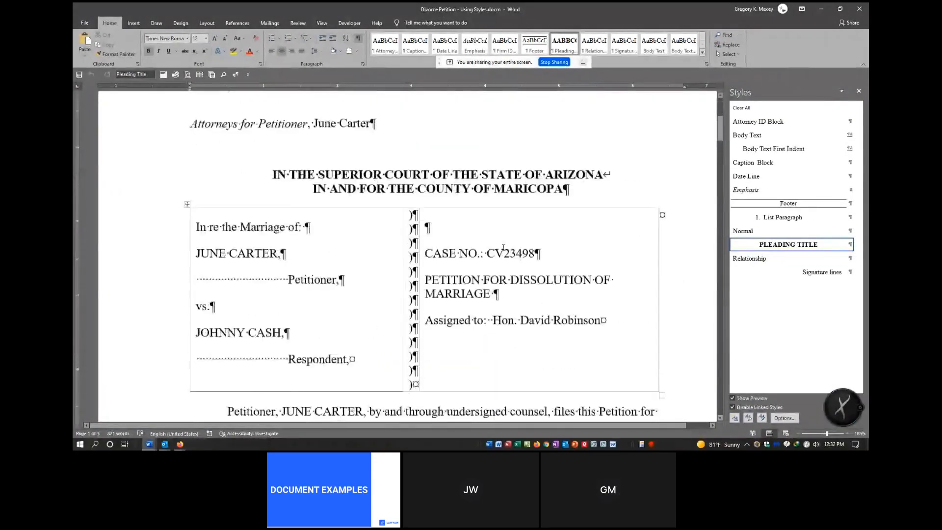
{"action": "scroll", "coordinate": [503, 248], "scroll_direction": "down", "scroll_amount": 4}
{"action": "scroll", "coordinate": [232, 194], "scroll_direction": "up", "scroll_amount": 3}
{"action": "left_click", "coordinate": [205, 100]}
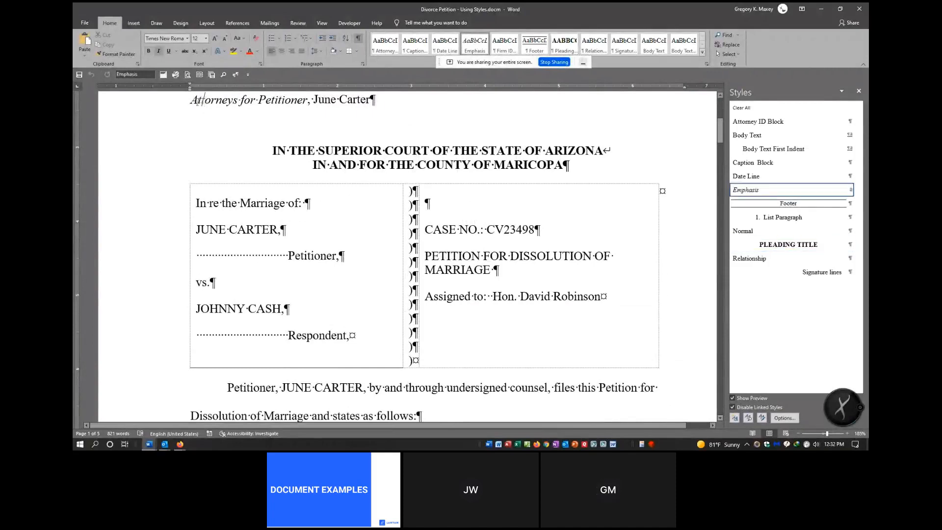
{"action": "left_click_drag", "start_coordinate": [194, 101], "coordinate": [295, 100]}
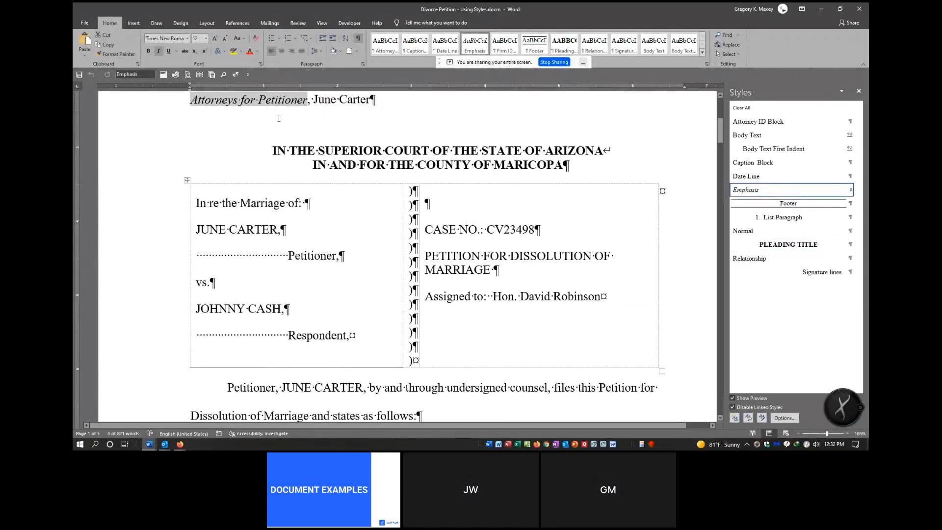
Step: Open the first page's footer to check its style, look through the following pages, and return to the body text
{"action": "scroll", "coordinate": [278, 118], "scroll_direction": "down", "scroll_amount": 6}
{"action": "scroll", "coordinate": [397, 244], "scroll_direction": "down", "scroll_amount": 1}
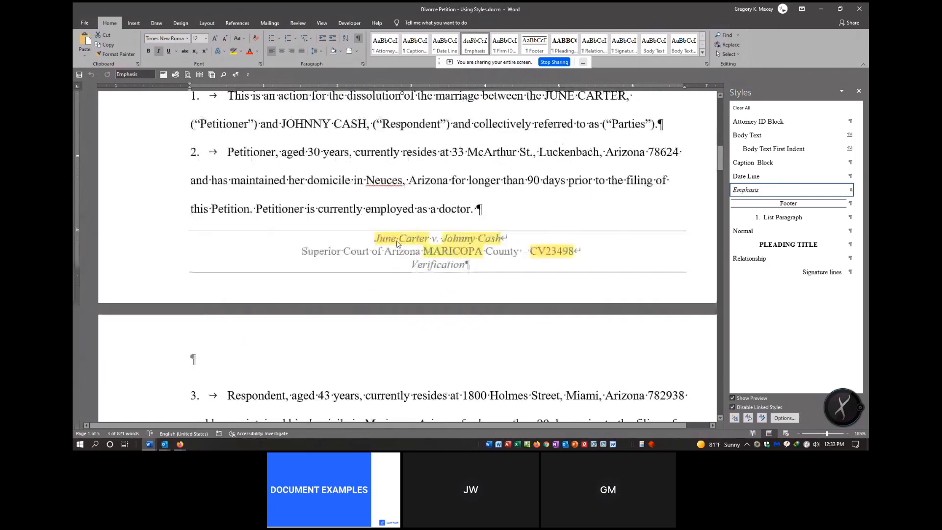
{"action": "double_click", "coordinate": [397, 243]}
{"action": "scroll", "coordinate": [469, 269], "scroll_direction": "down", "scroll_amount": 15}
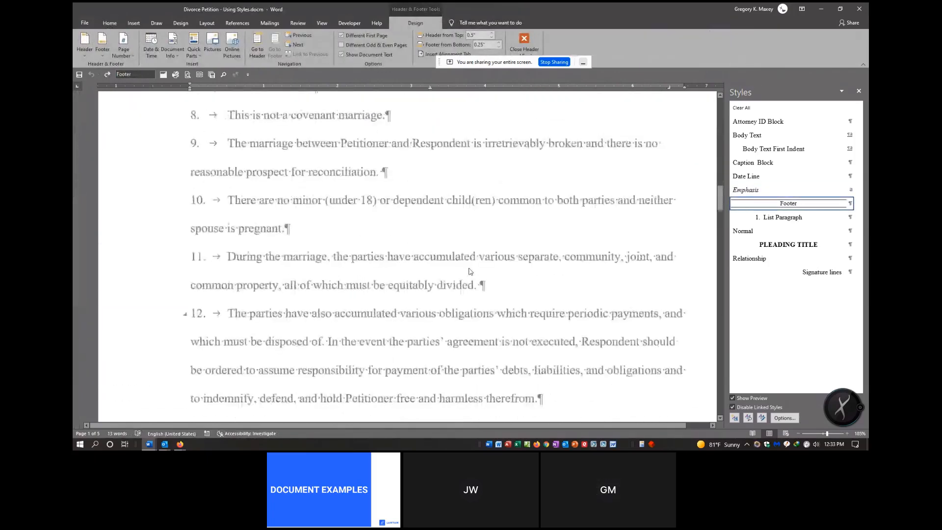
{"action": "scroll", "coordinate": [470, 272], "scroll_direction": "up", "scroll_amount": 5}
{"action": "scroll", "coordinate": [469, 271], "scroll_direction": "down", "scroll_amount": 20}
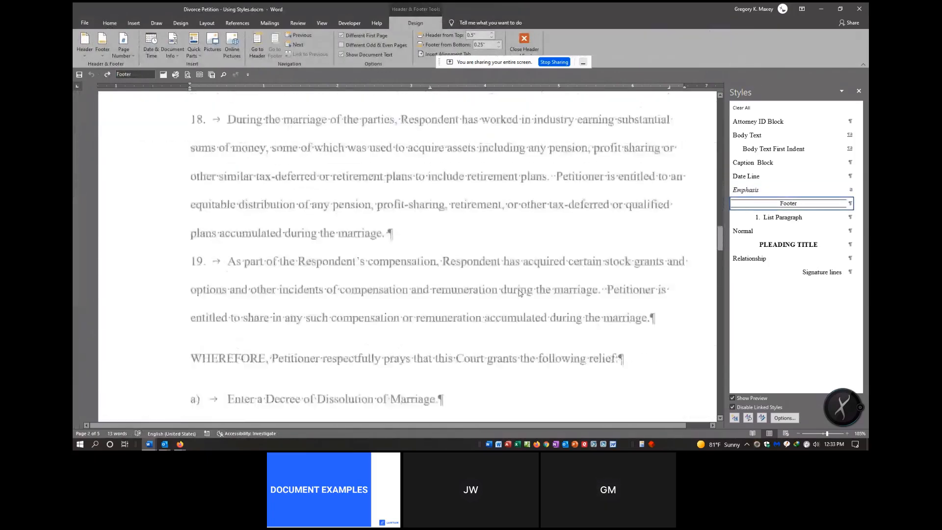
{"action": "scroll", "coordinate": [514, 288], "scroll_direction": "up", "scroll_amount": 20}
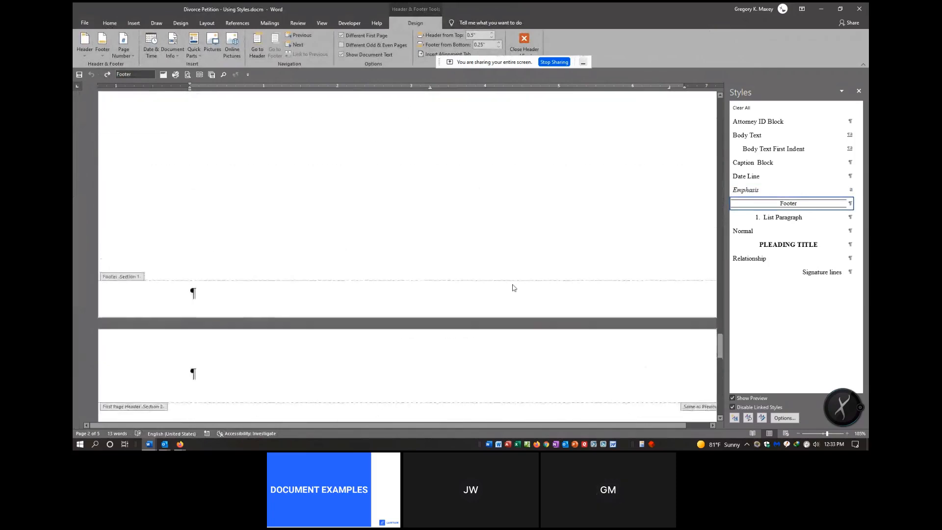
{"action": "scroll", "coordinate": [513, 288], "scroll_direction": "up", "scroll_amount": 3}
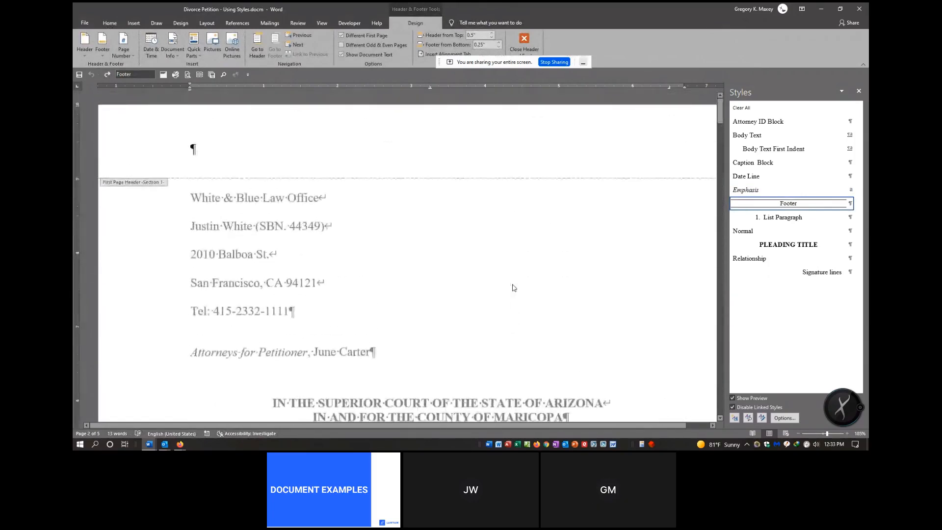
{"action": "double_click", "coordinate": [321, 325]}
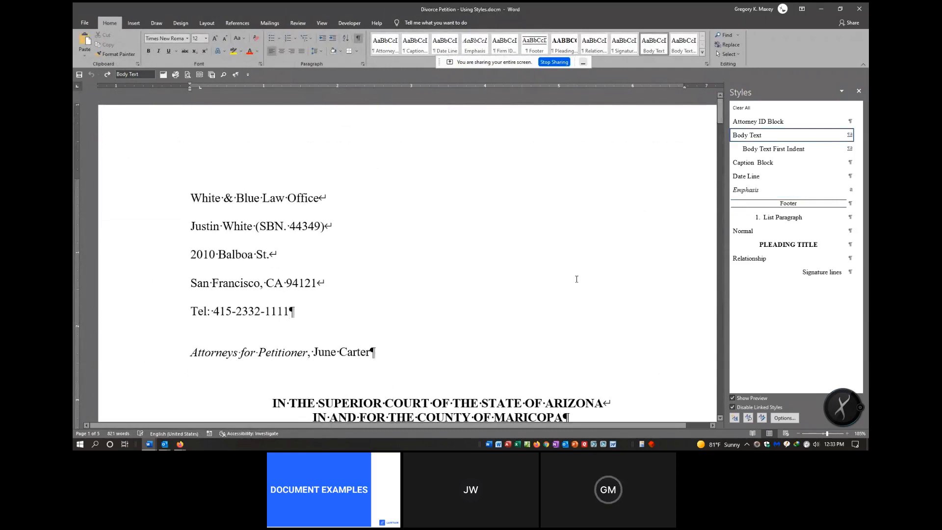
Step: Directly format the phrase "Attorneys for Petitioner" as bold and underlined, with its italics removed
{"action": "left_click", "coordinate": [858, 191]}
{"action": "left_click", "coordinate": [858, 190]}
{"action": "scroll", "coordinate": [475, 337], "scroll_direction": "down", "scroll_amount": 3}
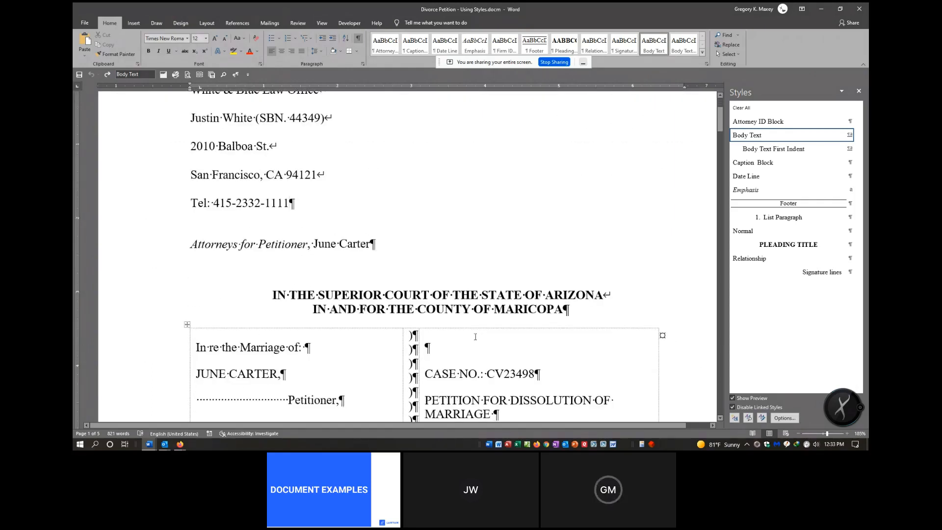
{"action": "left_click", "coordinate": [215, 244]}
{"action": "left_click_drag", "start_coordinate": [192, 246], "coordinate": [307, 245]}
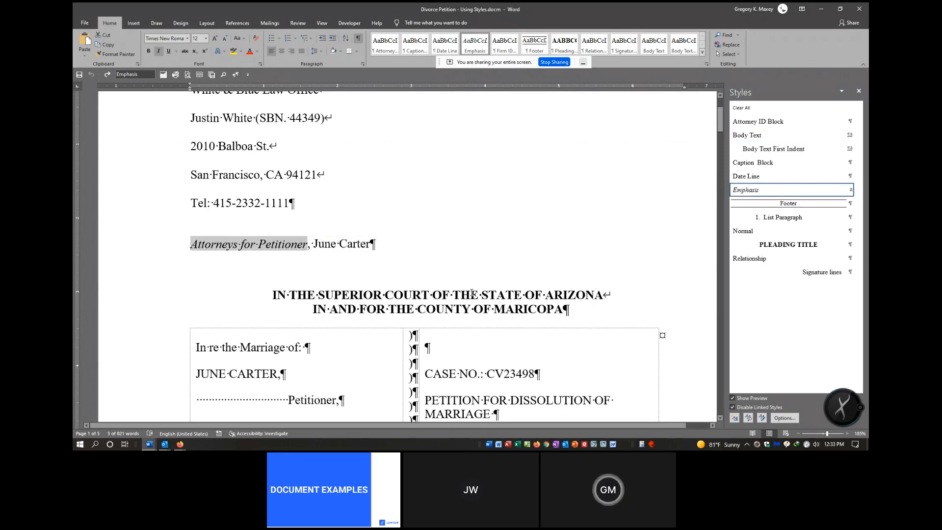
{"action": "left_click", "coordinate": [265, 210]}
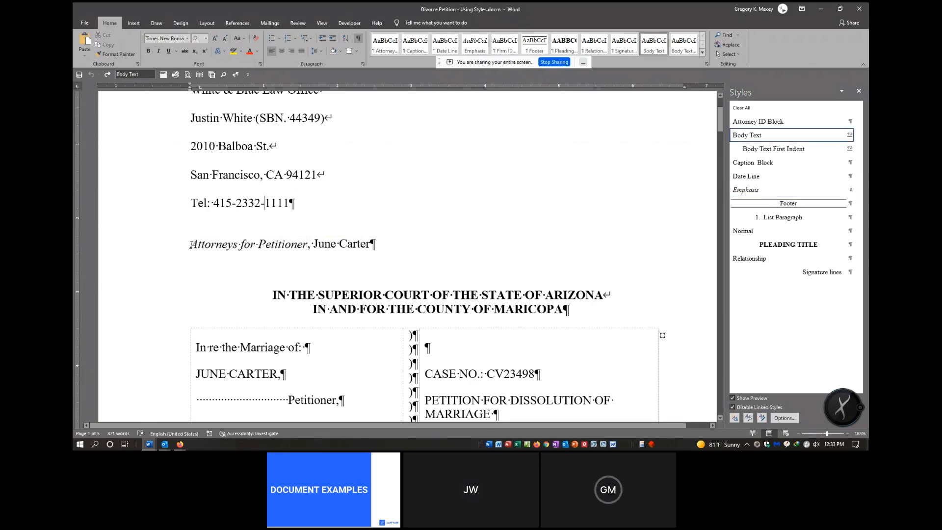
{"action": "left_click_drag", "start_coordinate": [189, 244], "coordinate": [309, 244]}
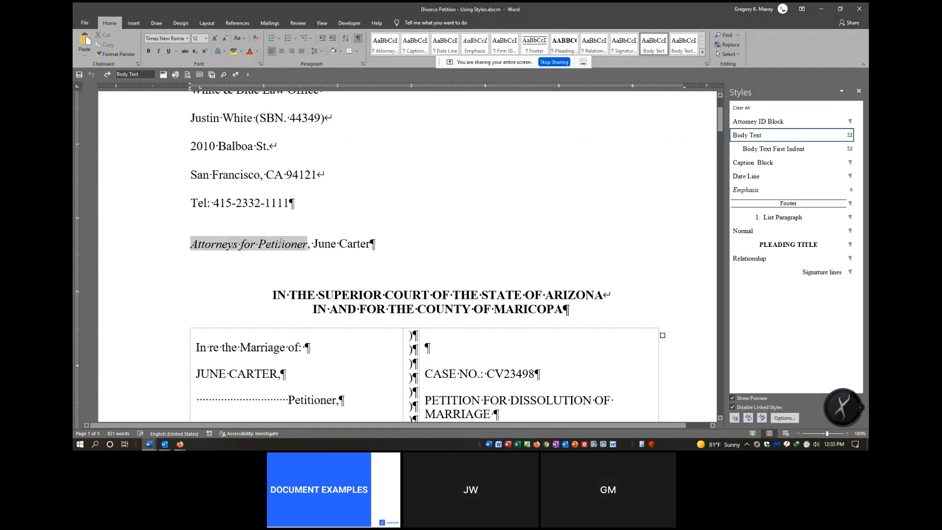
{"action": "left_click", "coordinate": [148, 52]}
{"action": "left_click", "coordinate": [168, 51]}
{"action": "left_click", "coordinate": [158, 51]}
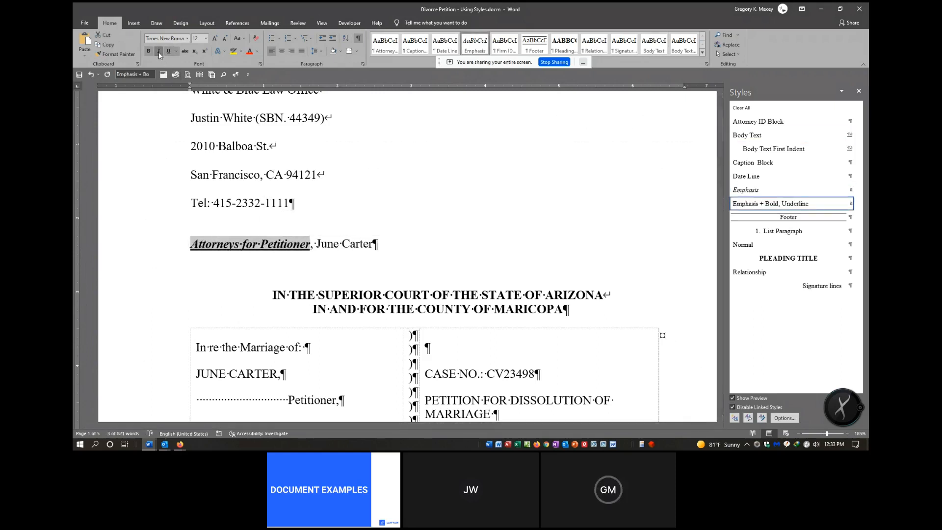
Step: Check the first page's footer against the edited phrase, and undo the direct bold, underline and italic changes
{"action": "left_click", "coordinate": [399, 239]}
{"action": "scroll", "coordinate": [450, 247], "scroll_direction": "down", "scroll_amount": 10}
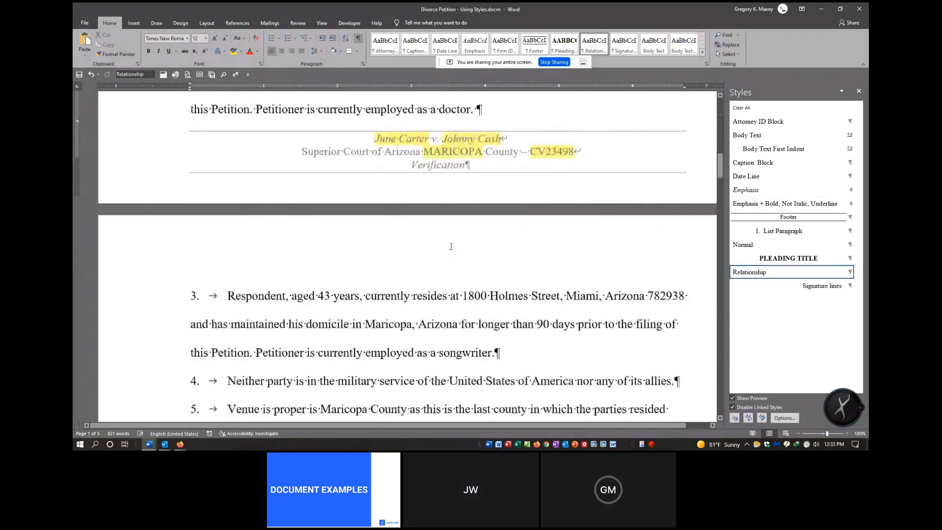
{"action": "scroll", "coordinate": [451, 246], "scroll_direction": "down", "scroll_amount": 1}
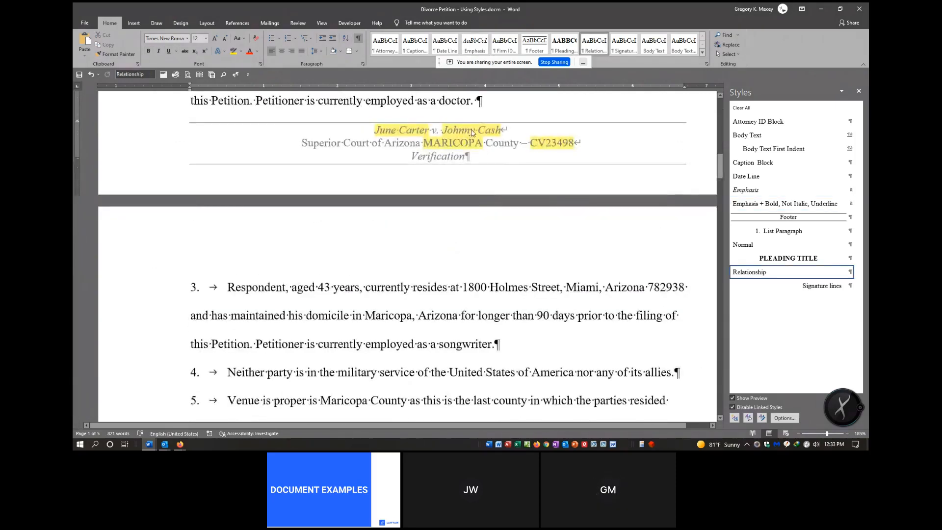
{"action": "scroll", "coordinate": [471, 132], "scroll_direction": "up", "scroll_amount": 15}
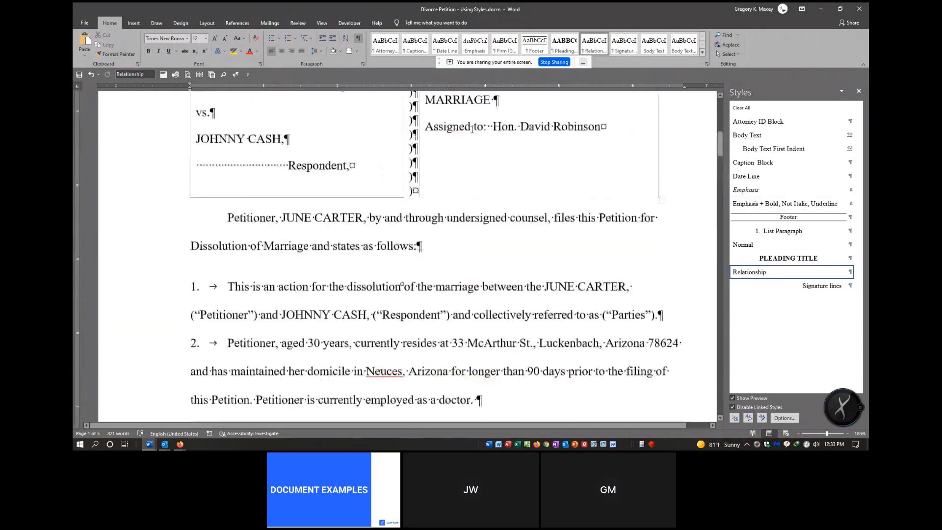
{"action": "left_click", "coordinate": [91, 75]}
{"action": "left_click", "coordinate": [91, 74]}
{"action": "left_click", "coordinate": [91, 74]}
{"action": "left_click", "coordinate": [91, 74]}
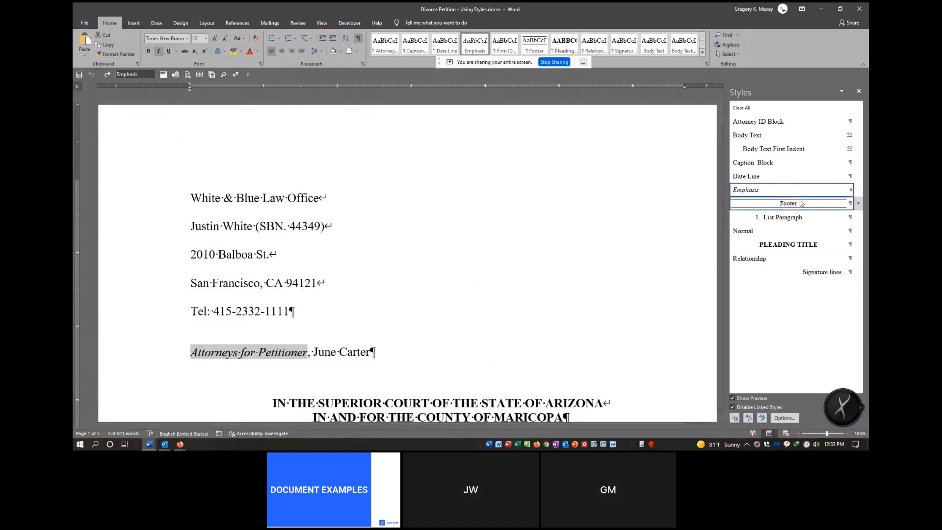
Step: Modify the Emphasis style to be bold and underlined without italics
{"action": "left_click", "coordinate": [858, 190]}
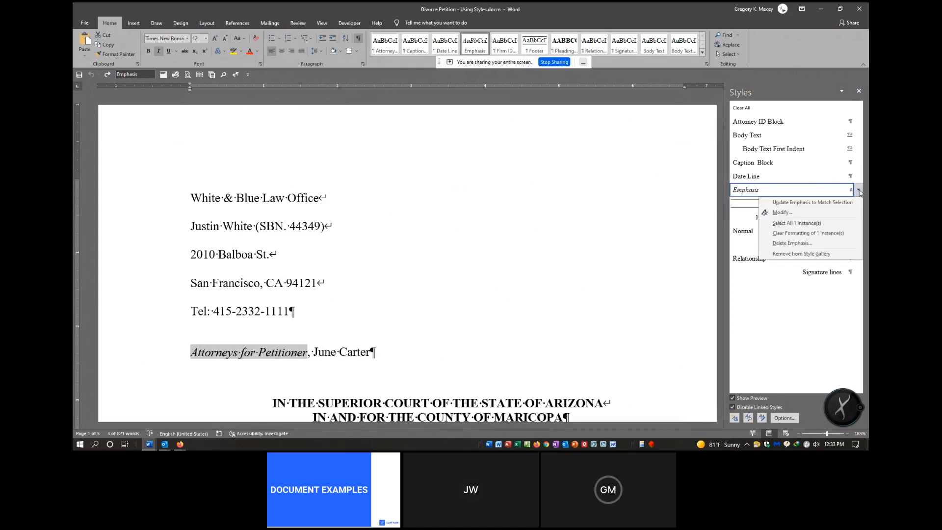
{"action": "left_click", "coordinate": [783, 212]}
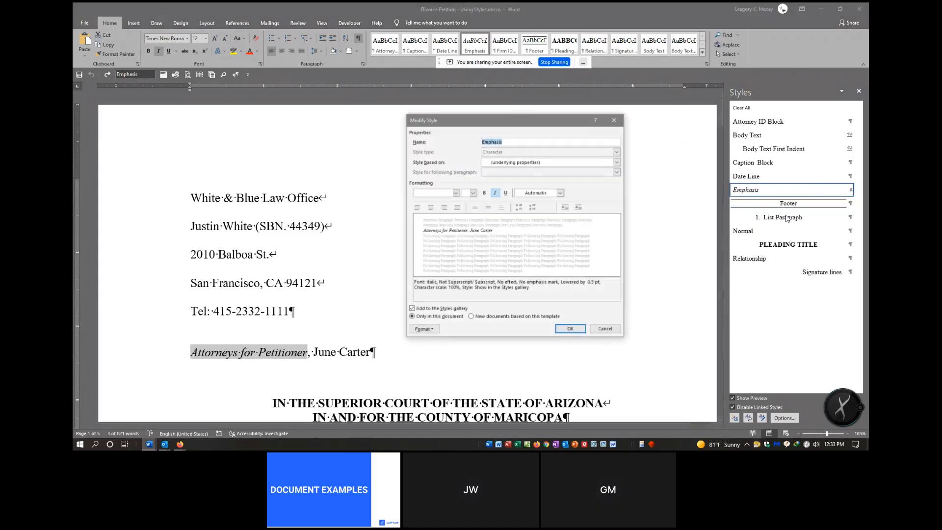
{"action": "left_click", "coordinate": [484, 193]}
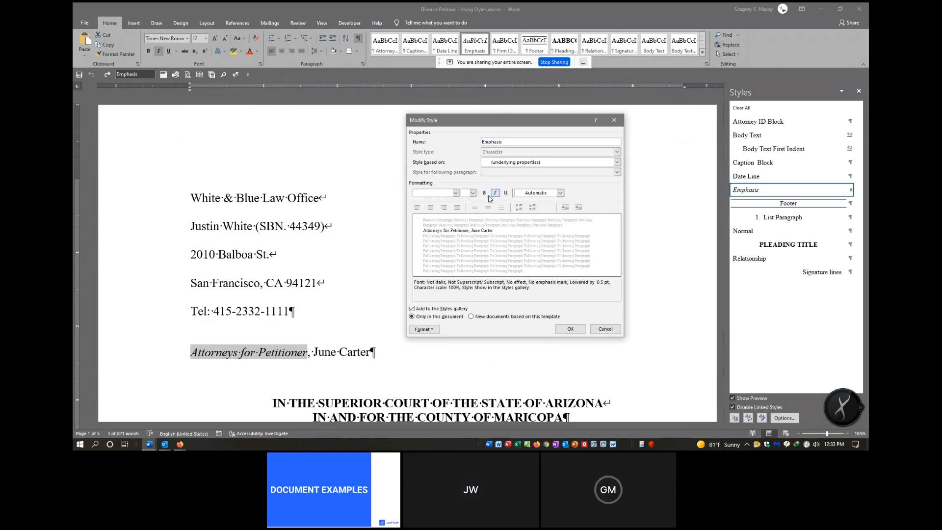
{"action": "left_click", "coordinate": [495, 194]}
{"action": "left_click", "coordinate": [506, 193]}
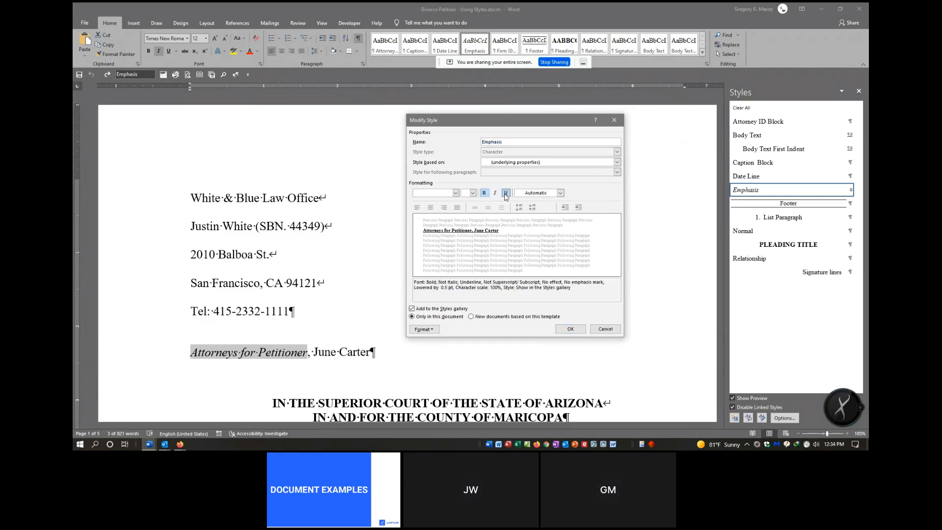
{"action": "left_click", "coordinate": [571, 328]}
{"action": "left_click", "coordinate": [372, 338]}
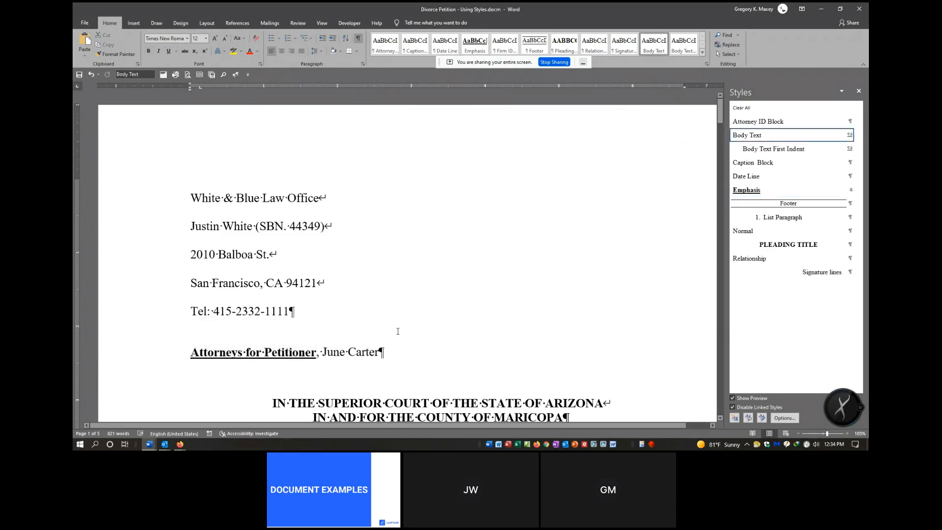
Step: Examine the petition's footers and body pages for text that uses the modified Emphasis style
{"action": "scroll", "coordinate": [398, 331], "scroll_direction": "down", "scroll_amount": 15}
{"action": "scroll", "coordinate": [402, 326], "scroll_direction": "up", "scroll_amount": 5}
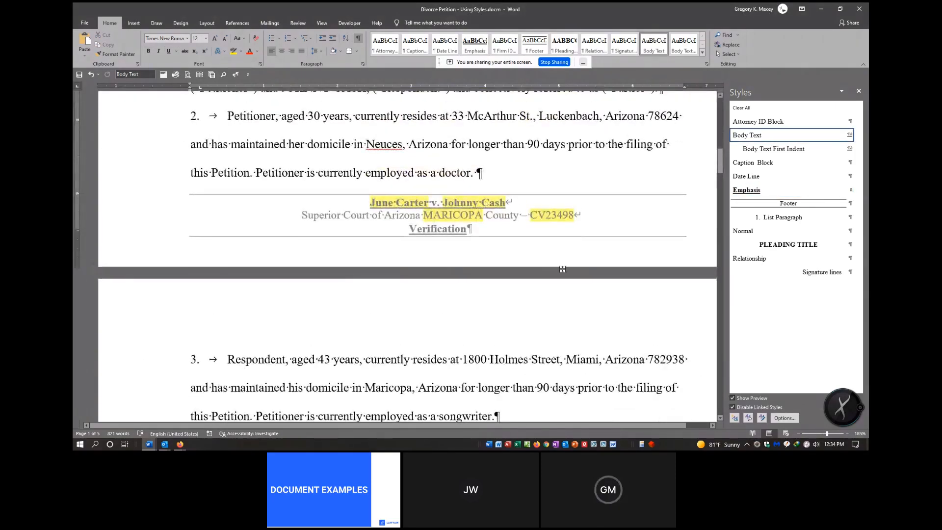
{"action": "scroll", "coordinate": [562, 269], "scroll_direction": "down", "scroll_amount": 12}
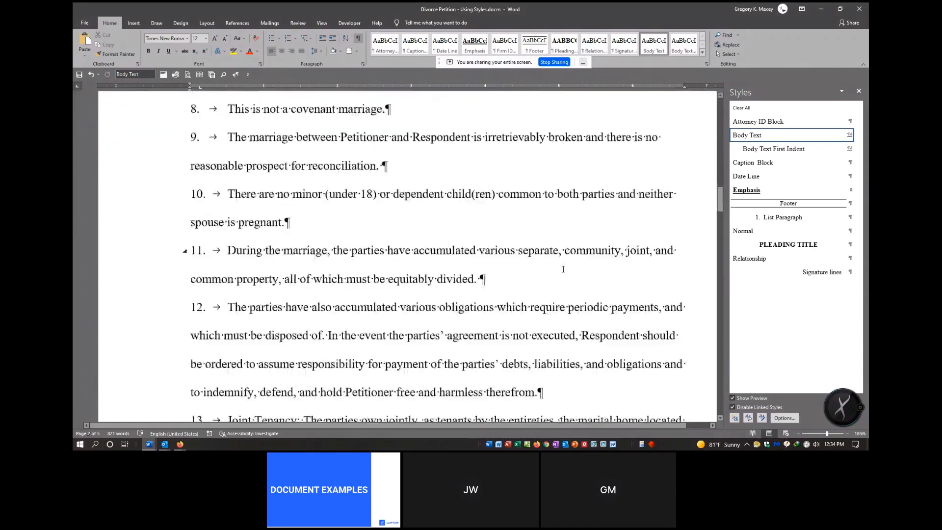
{"action": "scroll", "coordinate": [563, 268], "scroll_direction": "down", "scroll_amount": 20}
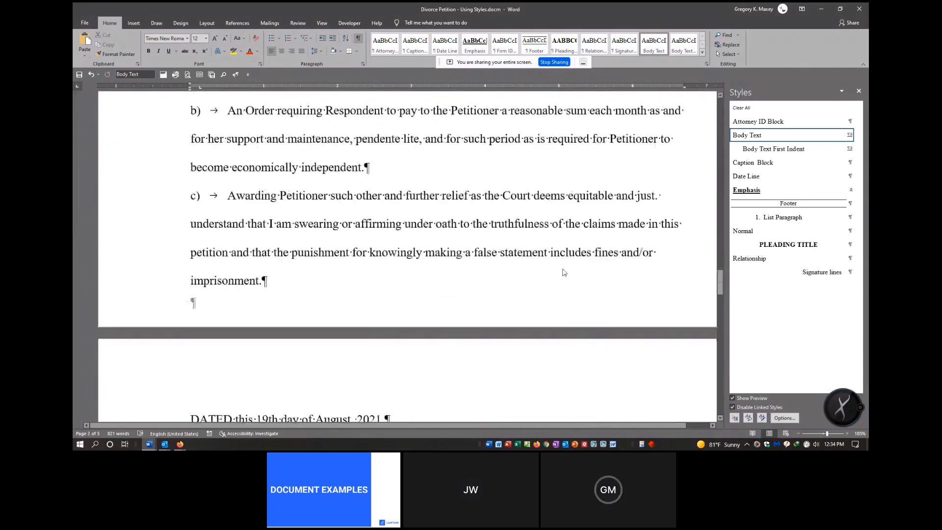
{"action": "scroll", "coordinate": [564, 272], "scroll_direction": "down", "scroll_amount": 7}
{"action": "scroll", "coordinate": [563, 269], "scroll_direction": "up", "scroll_amount": 12}
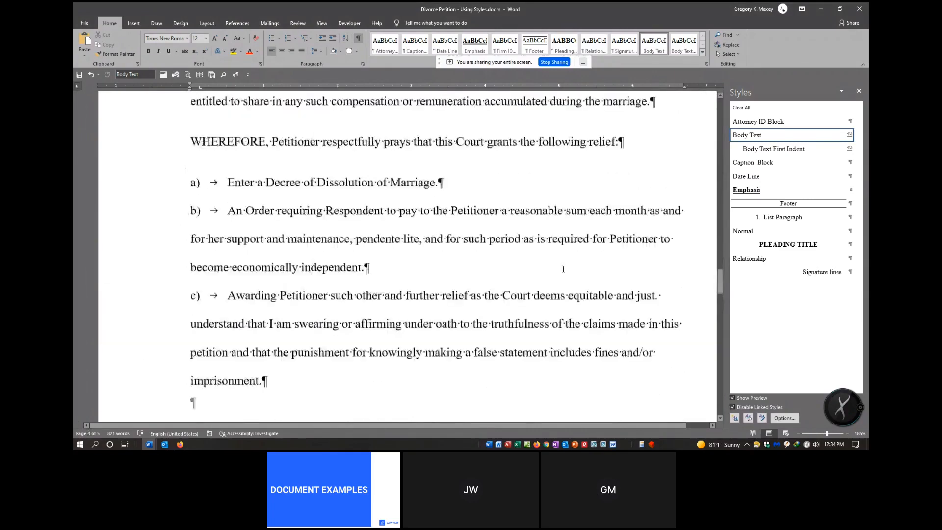
{"action": "scroll", "coordinate": [563, 269], "scroll_direction": "up", "scroll_amount": 20}
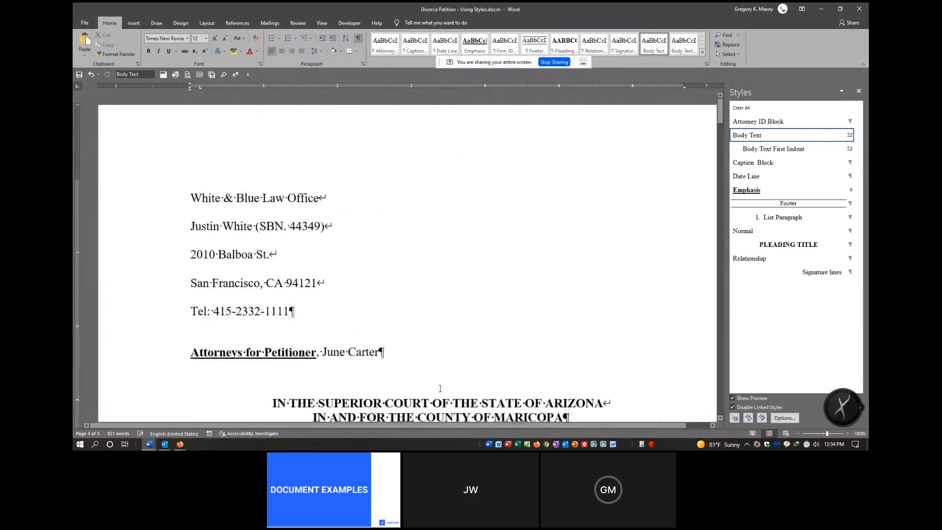
Step: Select all instances of the Attorney ID Block style and look at where they occur in the petition
{"action": "scroll", "coordinate": [440, 389], "scroll_direction": "down", "scroll_amount": 2}
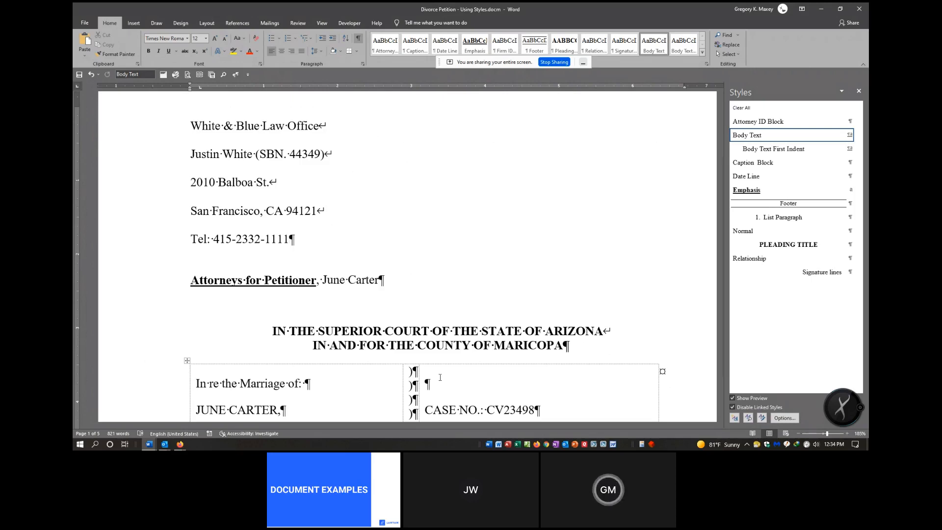
{"action": "left_click", "coordinate": [858, 121]}
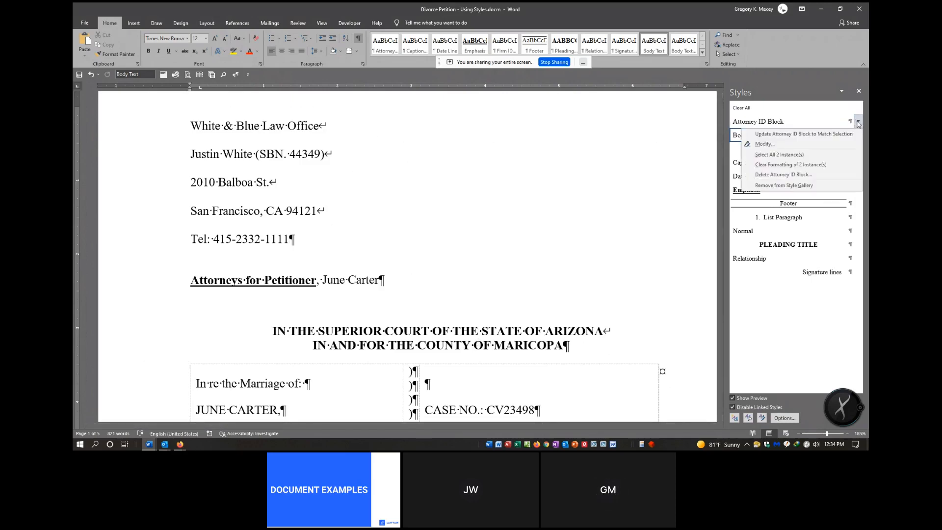
{"action": "left_click", "coordinate": [779, 154]}
{"action": "scroll", "coordinate": [515, 232], "scroll_direction": "up", "scroll_amount": 5}
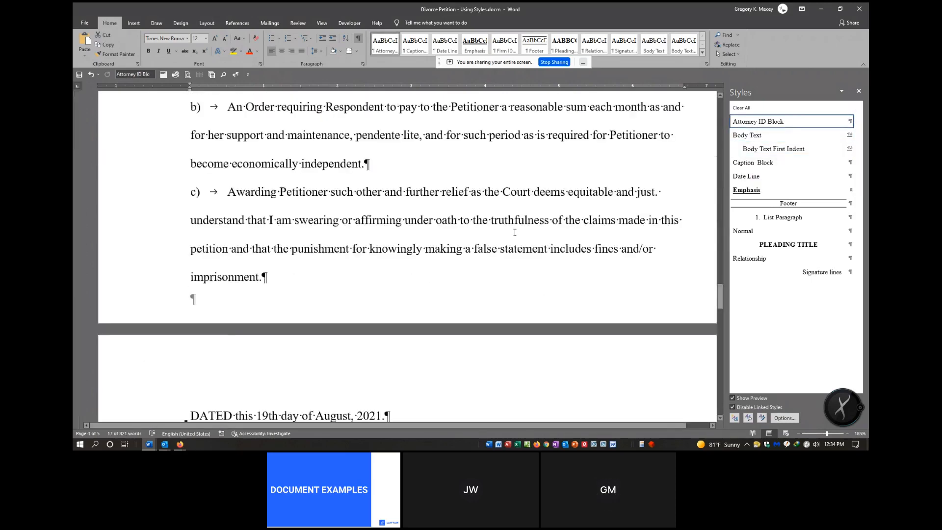
{"action": "scroll", "coordinate": [514, 232], "scroll_direction": "up", "scroll_amount": 15}
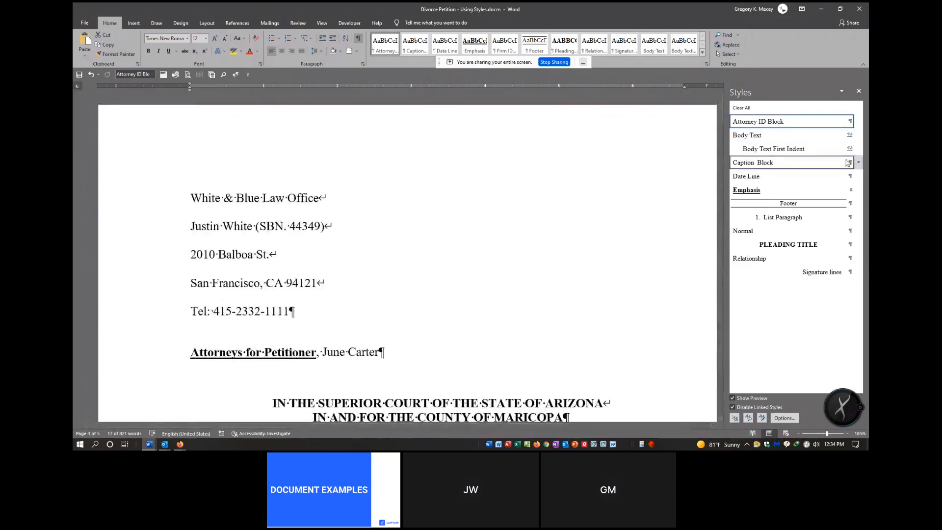
Step: Select all instances of the List Paragraph style and examine the numbered paragraphs it covers throughout the petition
{"action": "left_click", "coordinate": [858, 217]}
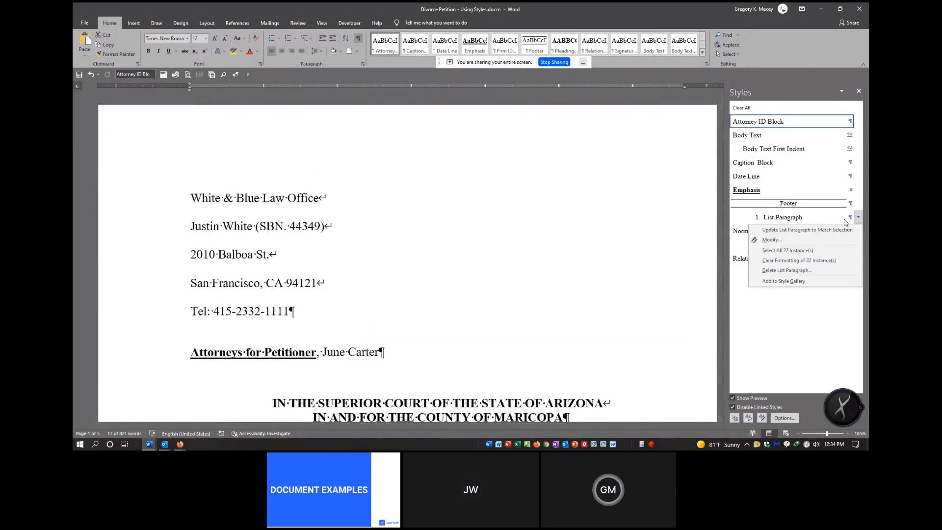
{"action": "left_click", "coordinate": [782, 251]}
{"action": "scroll", "coordinate": [573, 276], "scroll_direction": "down", "scroll_amount": 3}
{"action": "scroll", "coordinate": [573, 276], "scroll_direction": "up", "scroll_amount": 12}
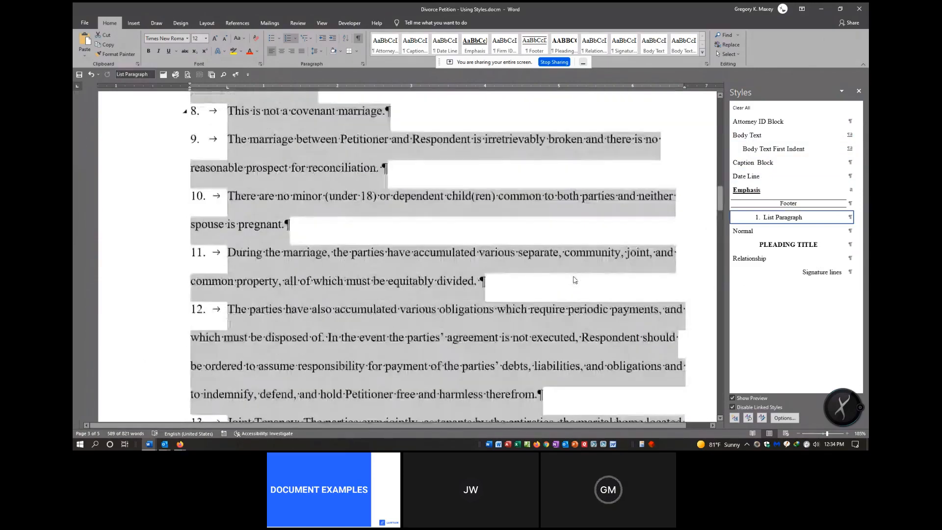
{"action": "scroll", "coordinate": [575, 280], "scroll_direction": "up", "scroll_amount": 12}
{"action": "scroll", "coordinate": [575, 279], "scroll_direction": "down", "scroll_amount": 12}
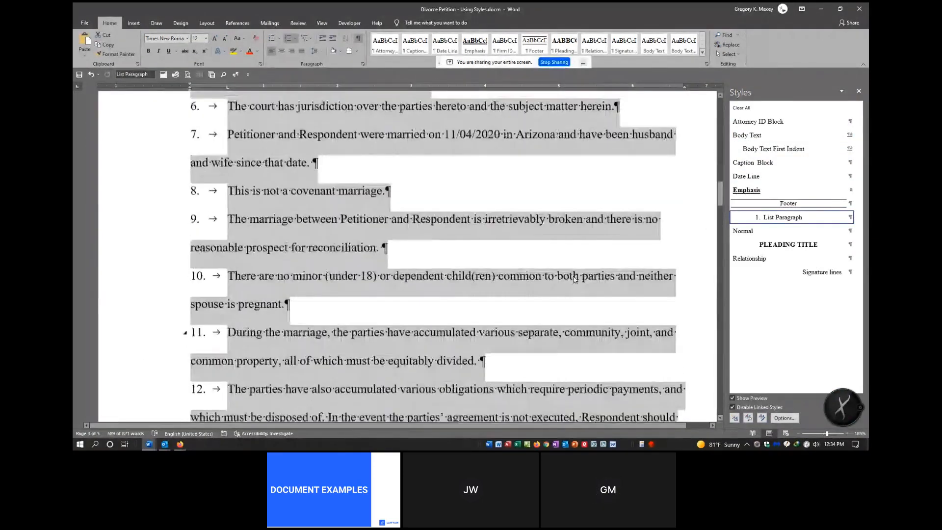
{"action": "scroll", "coordinate": [574, 278], "scroll_direction": "down", "scroll_amount": 3}
{"action": "scroll", "coordinate": [583, 275], "scroll_direction": "up", "scroll_amount": 10}
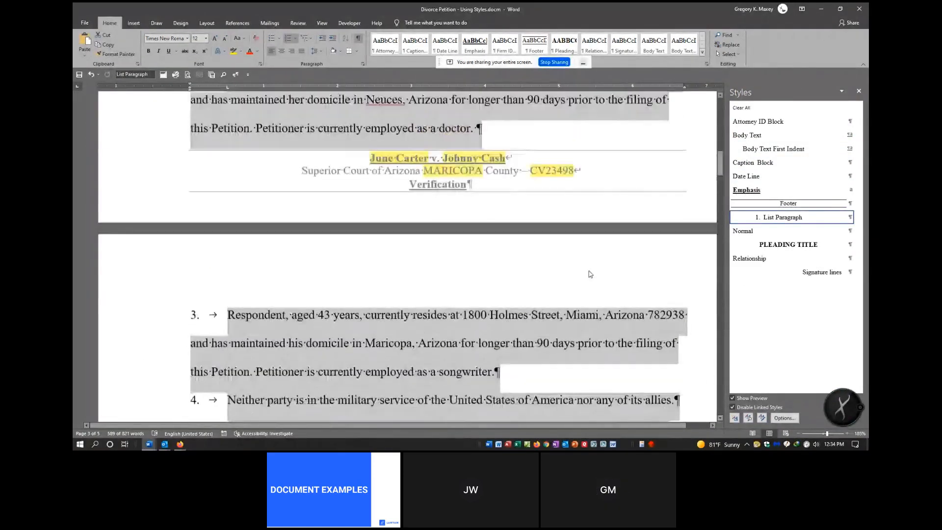
{"action": "scroll", "coordinate": [590, 274], "scroll_direction": "up", "scroll_amount": 5}
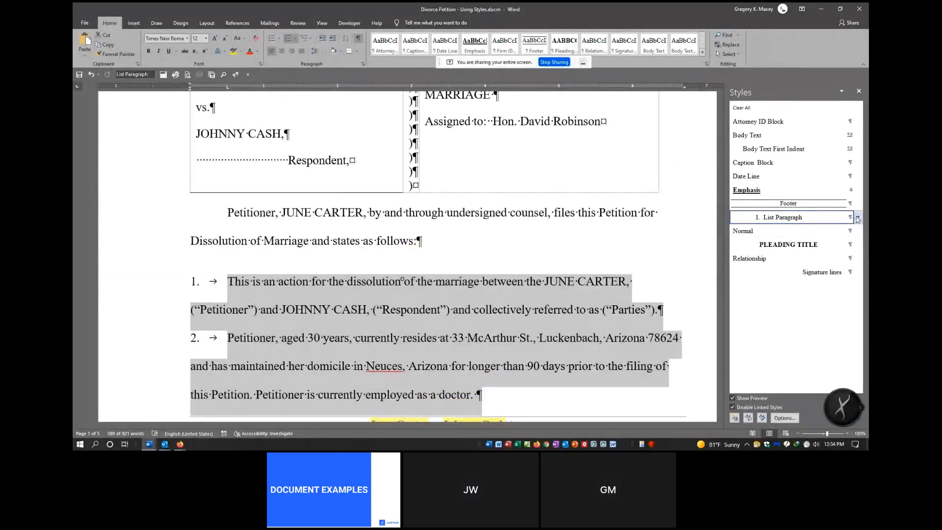
Step: Compare the petition's numbered paragraphs with the lettered relief items under the WHEREFORE paragraph
{"action": "left_click", "coordinate": [857, 219]}
{"action": "left_click", "coordinate": [809, 253]}
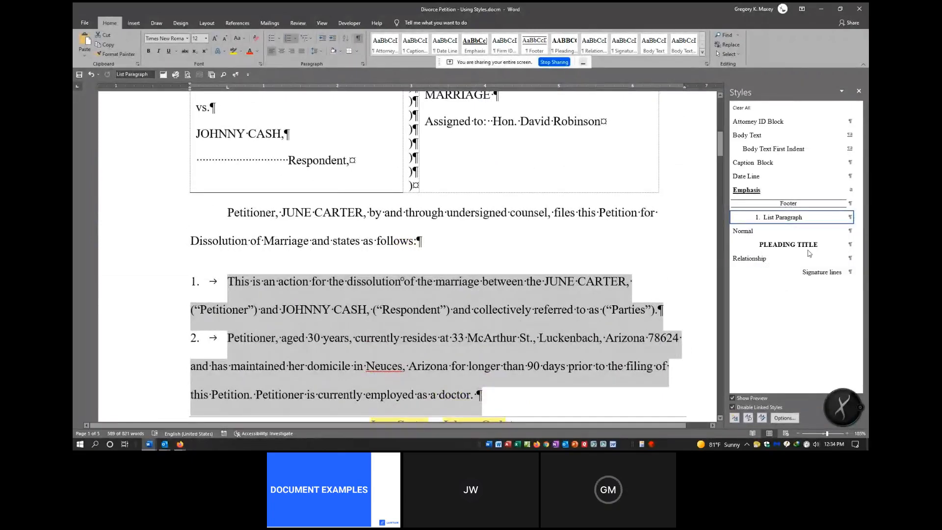
{"action": "left_click", "coordinate": [290, 284]}
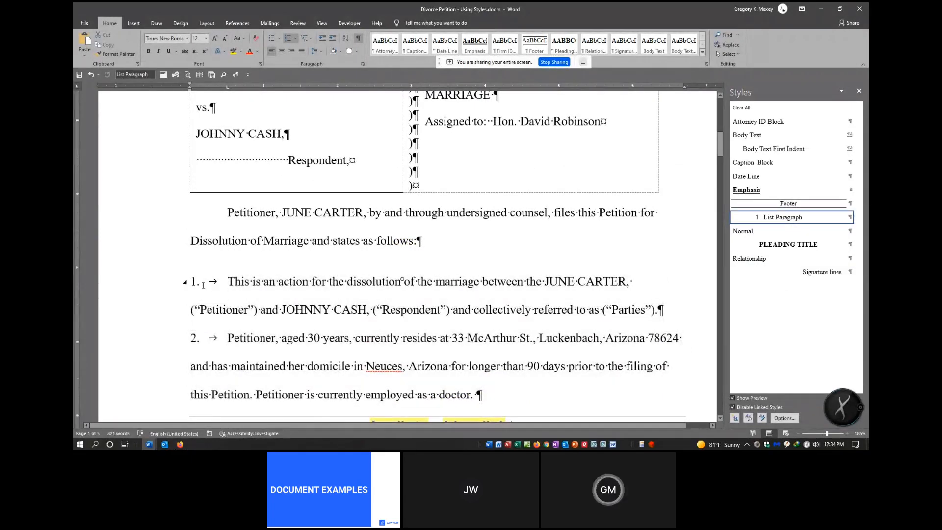
{"action": "scroll", "coordinate": [284, 281], "scroll_direction": "down", "scroll_amount": 5}
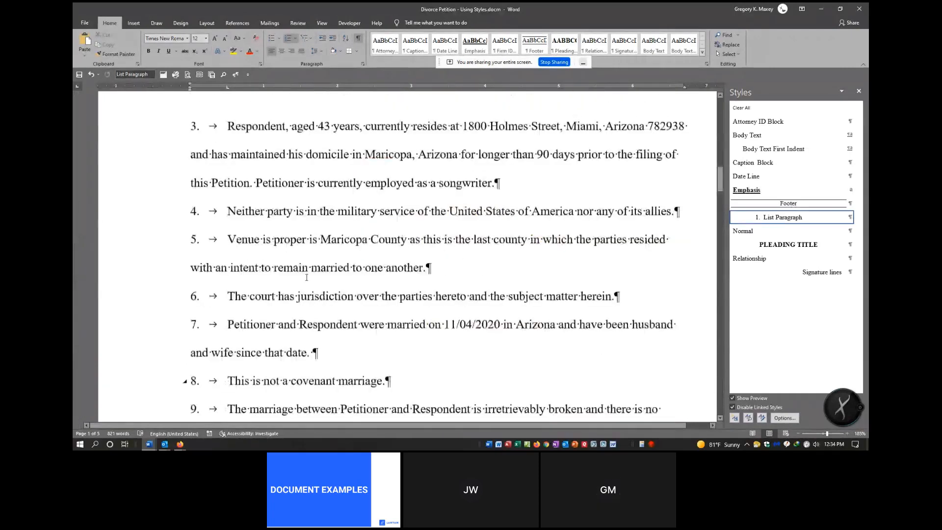
{"action": "scroll", "coordinate": [305, 281], "scroll_direction": "down", "scroll_amount": 15}
{"action": "scroll", "coordinate": [295, 274], "scroll_direction": "up", "scroll_amount": 5}
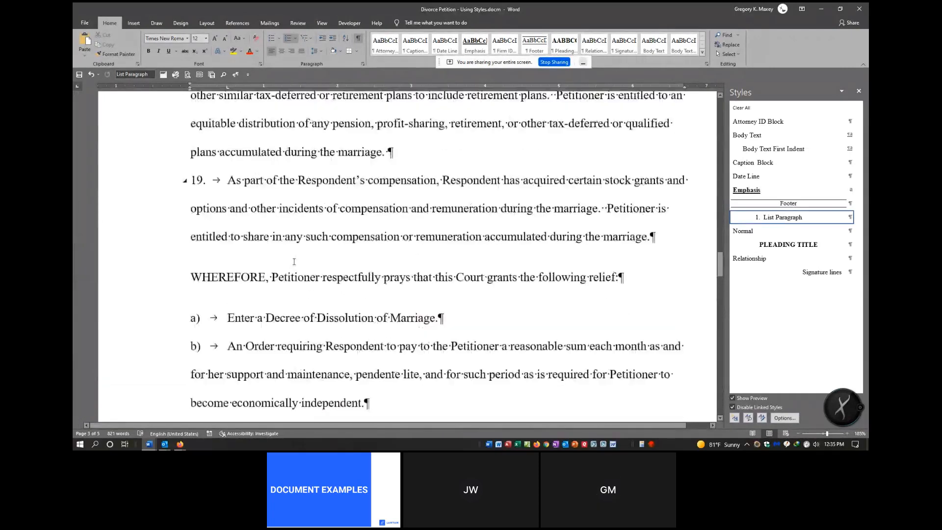
{"action": "scroll", "coordinate": [280, 275], "scroll_direction": "down", "scroll_amount": 4}
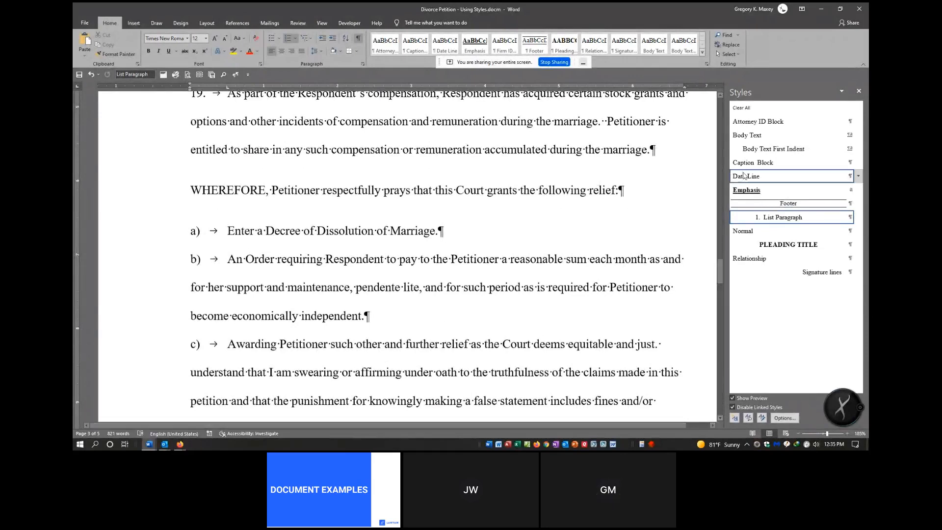
Step: Select every List Paragraph instance around the relief list, inspect the style's formatting description, and clear the selection at the WHEREFORE paragraph
{"action": "left_click", "coordinate": [858, 218]}
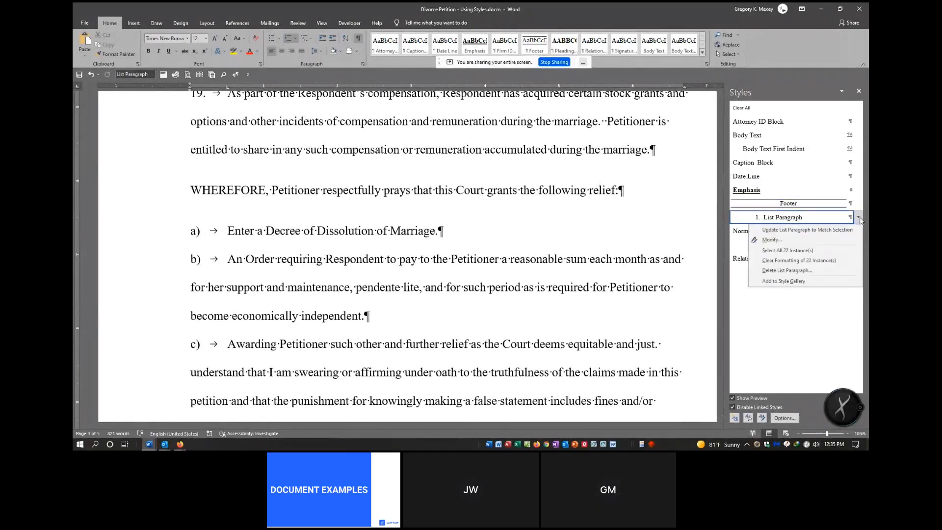
{"action": "left_click", "coordinate": [803, 251]}
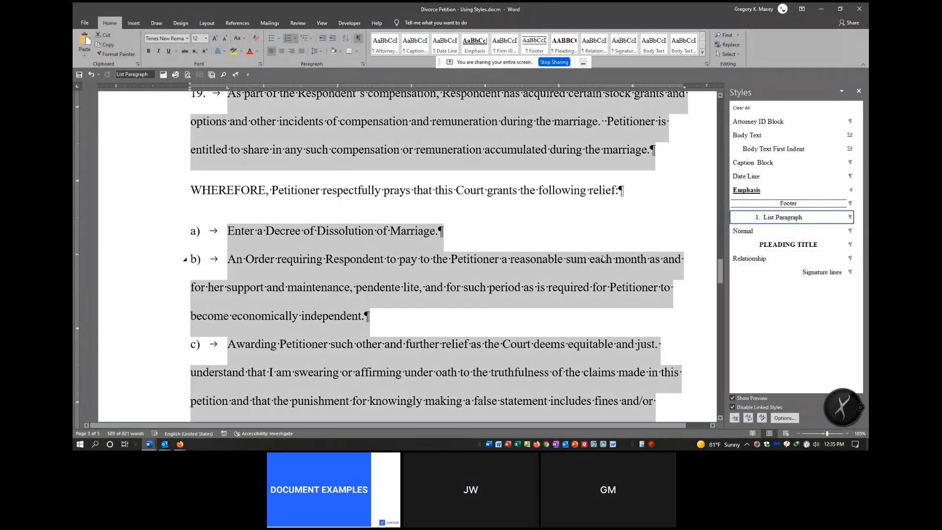
{"action": "mouse_move", "coordinate": [785, 223]}
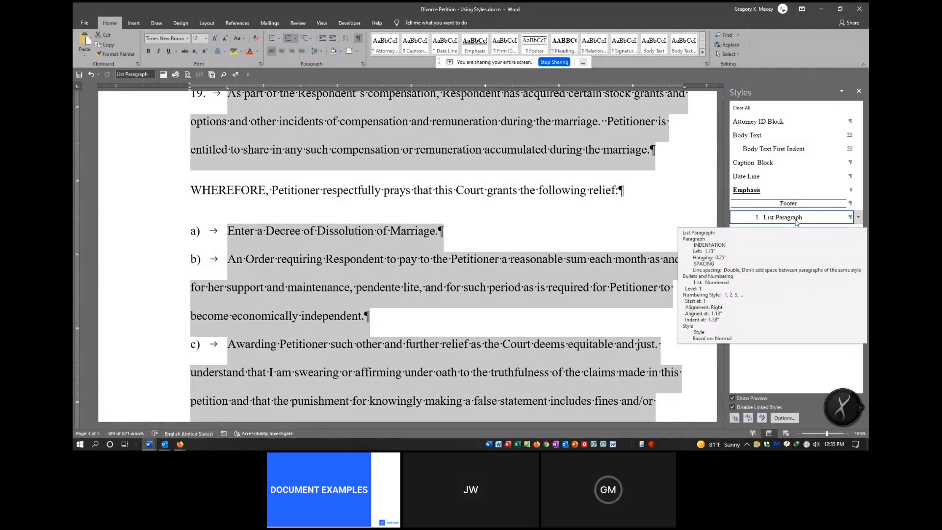
{"action": "left_click", "coordinate": [471, 213]}
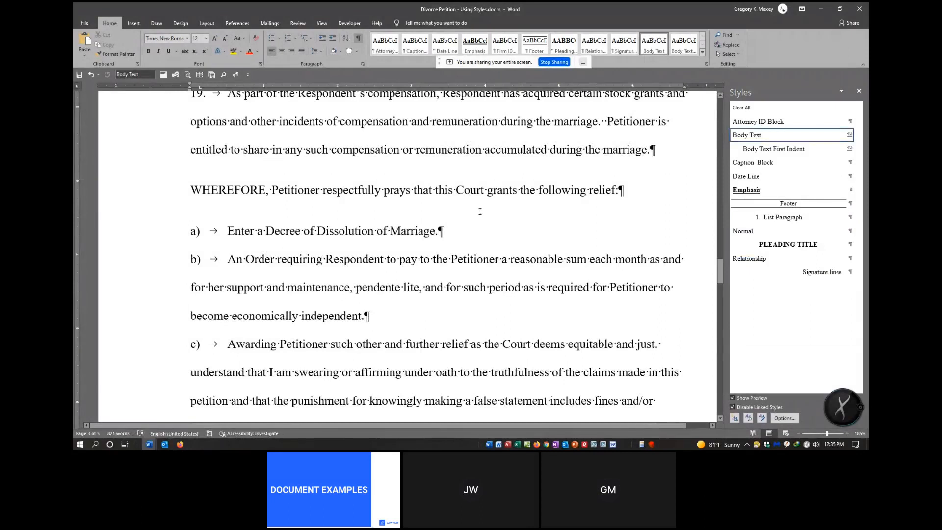
Step: Examine the multilevel list gallery, previewing the list styles and lists in current documents without applying one
{"action": "left_click", "coordinate": [312, 42]}
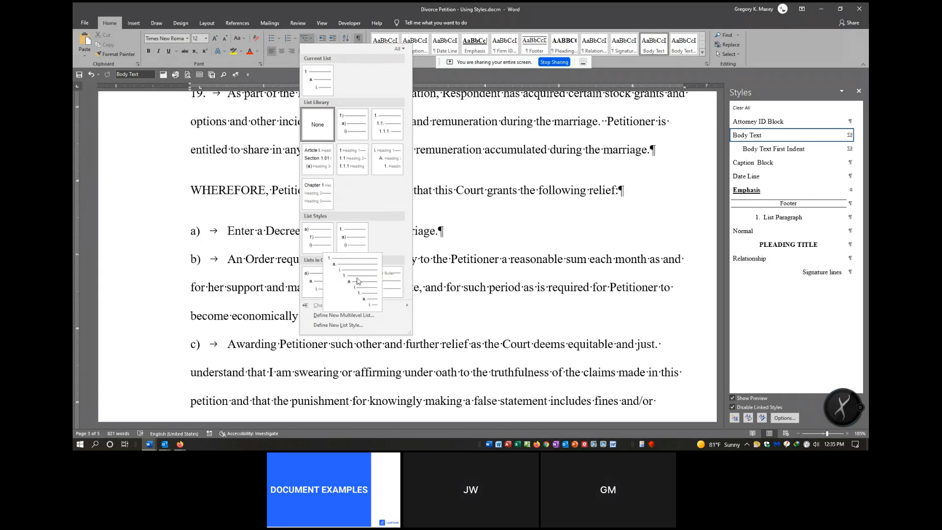
{"action": "mouse_move", "coordinate": [354, 253]}
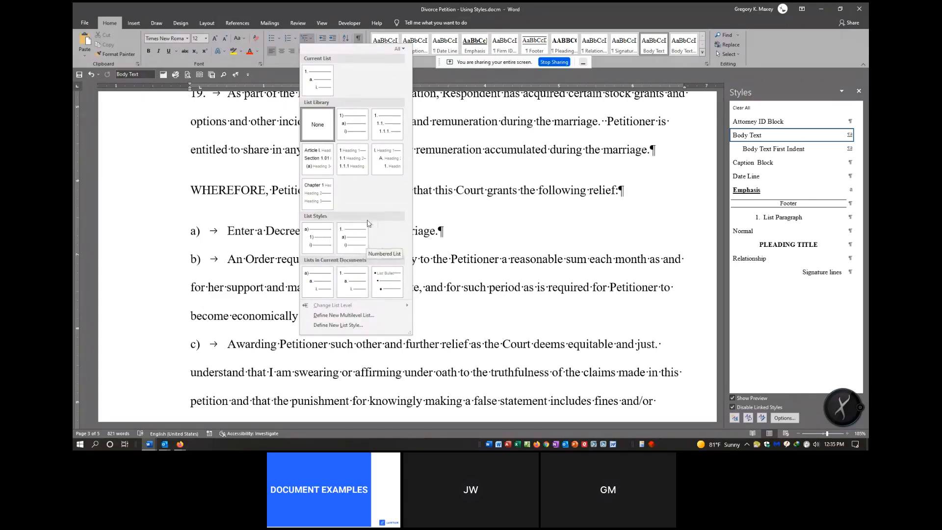
{"action": "mouse_move", "coordinate": [366, 227]}
{"action": "mouse_move", "coordinate": [328, 230]}
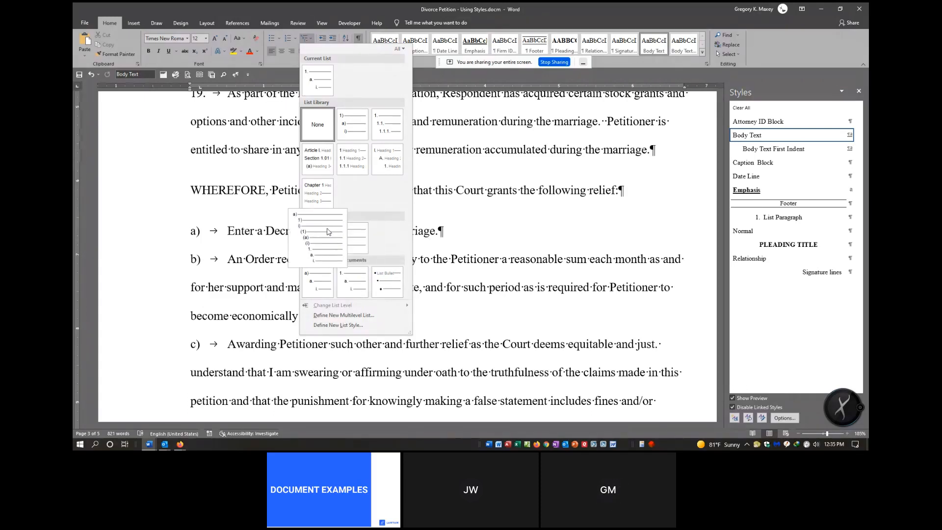
{"action": "left_click", "coordinate": [479, 228]}
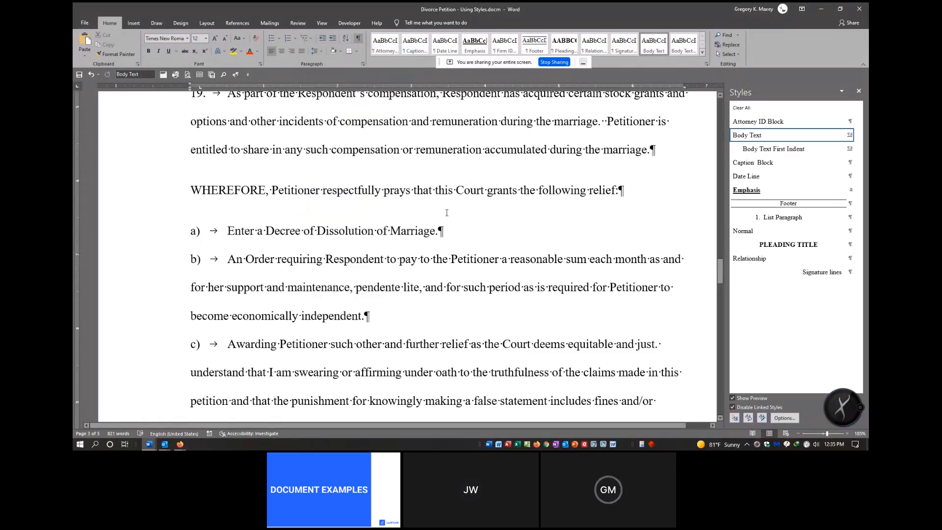
Step: Close the divorce petition without saving its changes
{"action": "left_click", "coordinate": [85, 23]}
{"action": "left_click", "coordinate": [93, 224]}
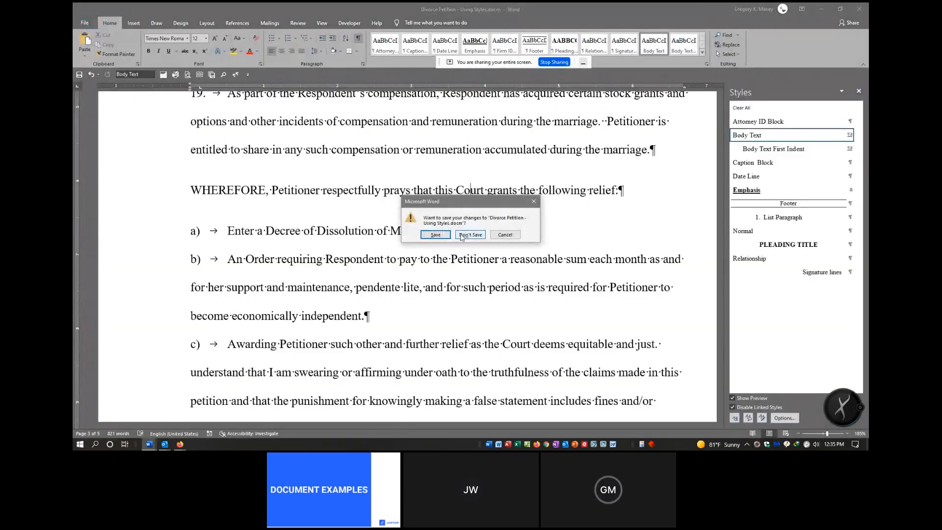
{"action": "left_click", "coordinate": [464, 234]}
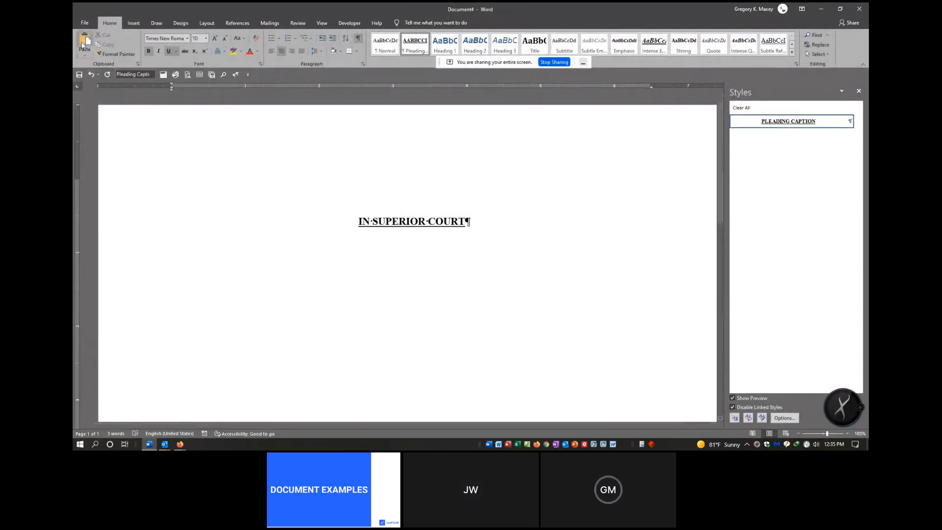
Step: Add two empty paragraphs below the IN SUPERIOR COURT caption and set the styles list to show those in the current document
{"action": "key", "text": "Return"}
{"action": "key", "text": "Return"}
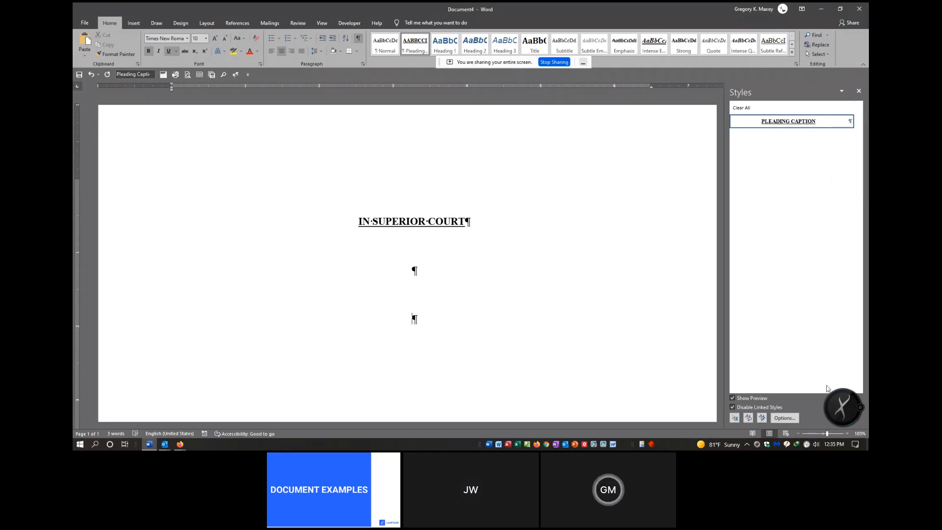
{"action": "left_click", "coordinate": [784, 417]}
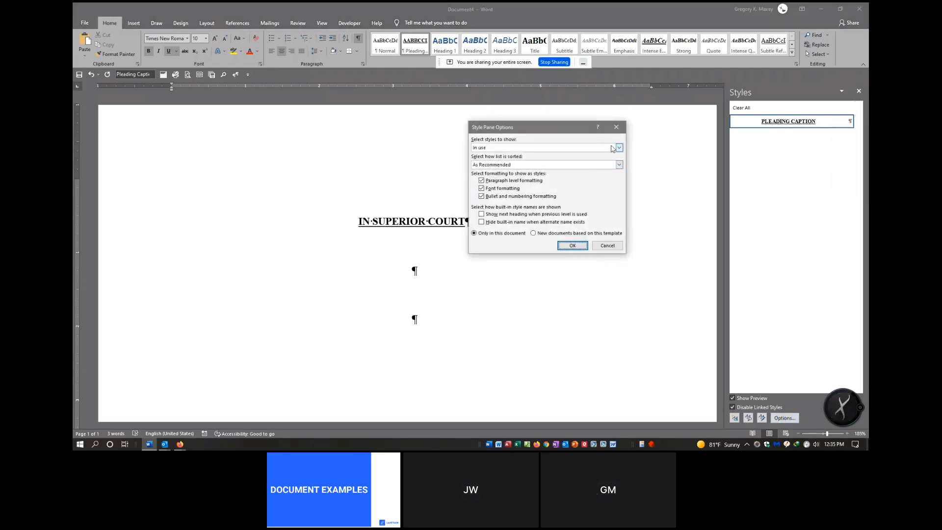
{"action": "left_click", "coordinate": [619, 147]}
{"action": "left_click", "coordinate": [517, 169]}
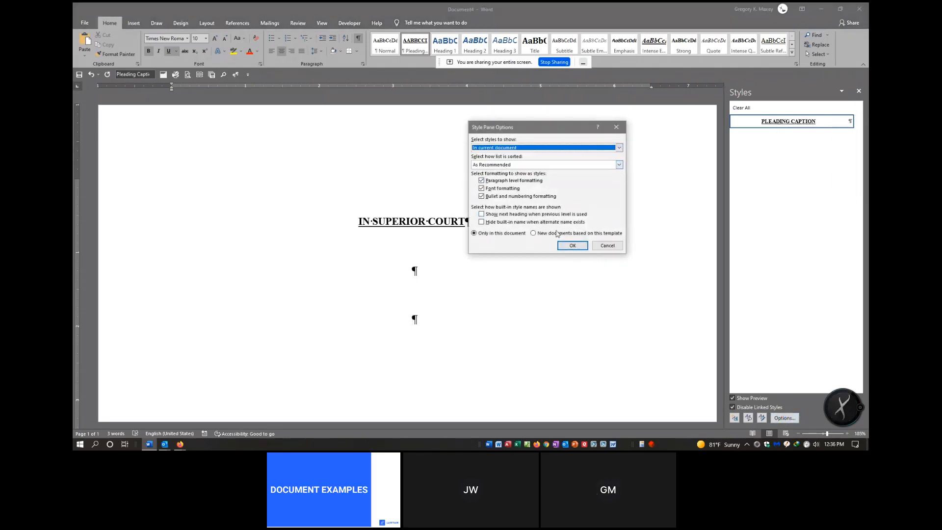
{"action": "left_click", "coordinate": [570, 245]}
Step: Create a bulleted list at the left margin below the caption with the items ";ksdf;lsa", "Asdf;kjsafl;\" and "Asdf;klasj"
{"action": "double_click", "coordinate": [173, 292]}
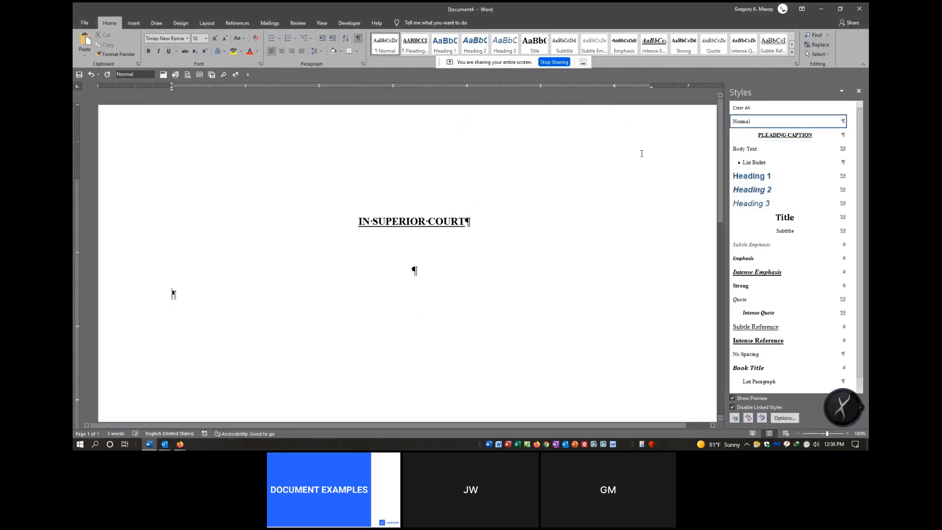
{"action": "left_click", "coordinate": [271, 41]}
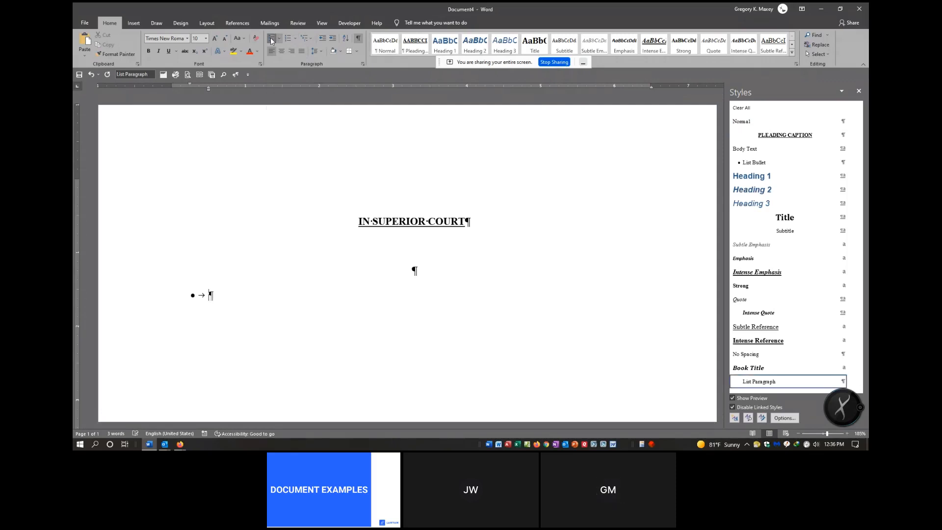
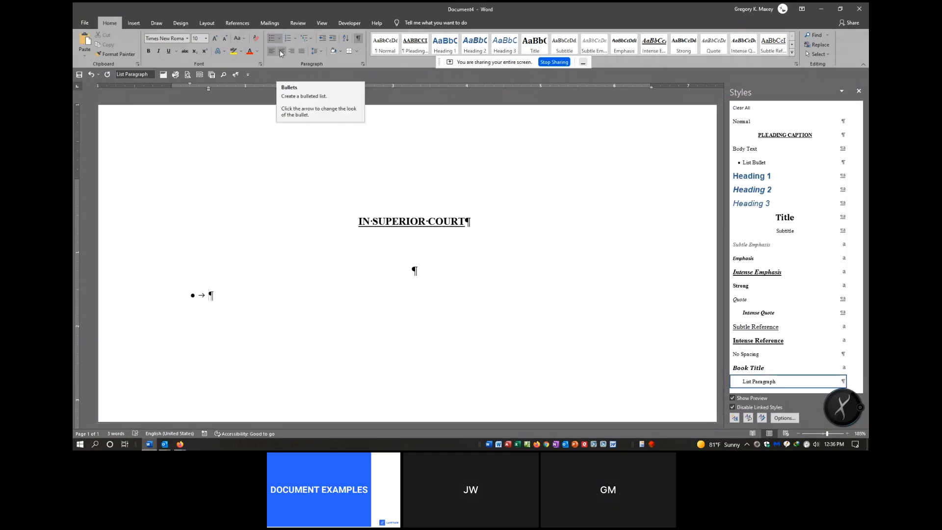
{"action": "type", "text": ";ksdf;lsa"}
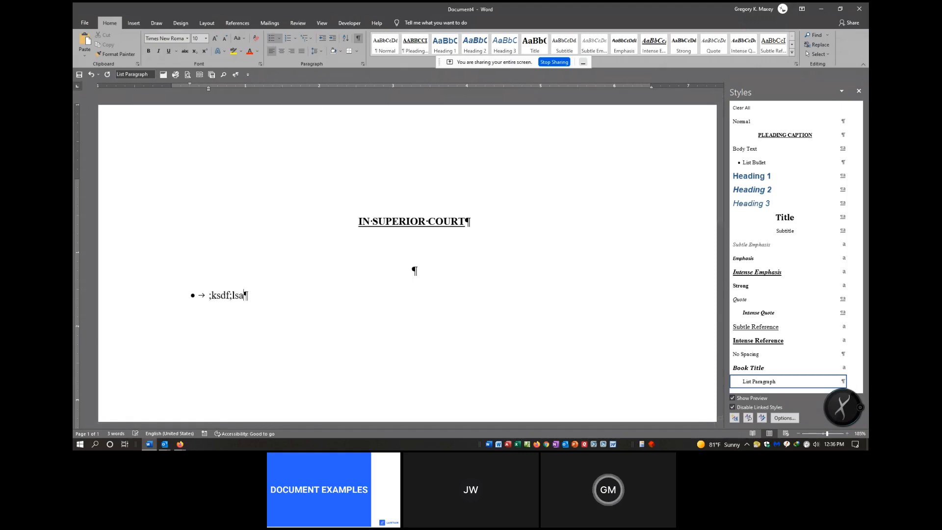
{"action": "key", "text": "Return"}
{"action": "type", "text": "Asdf;kjsafl;\\"}
{"action": "key", "text": "Return"}
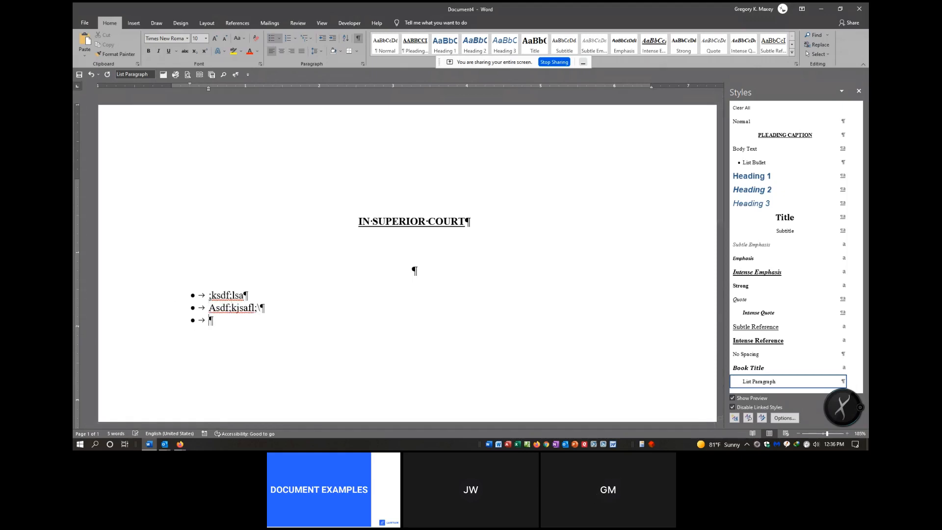
{"action": "type", "text": "Asdf;klasj"}
{"action": "key", "text": "Return"}
Step: Add two second-level bullets below the third item, reading "Dsfksfj" and "Asdf;laksf"
{"action": "key", "text": "Tab"}
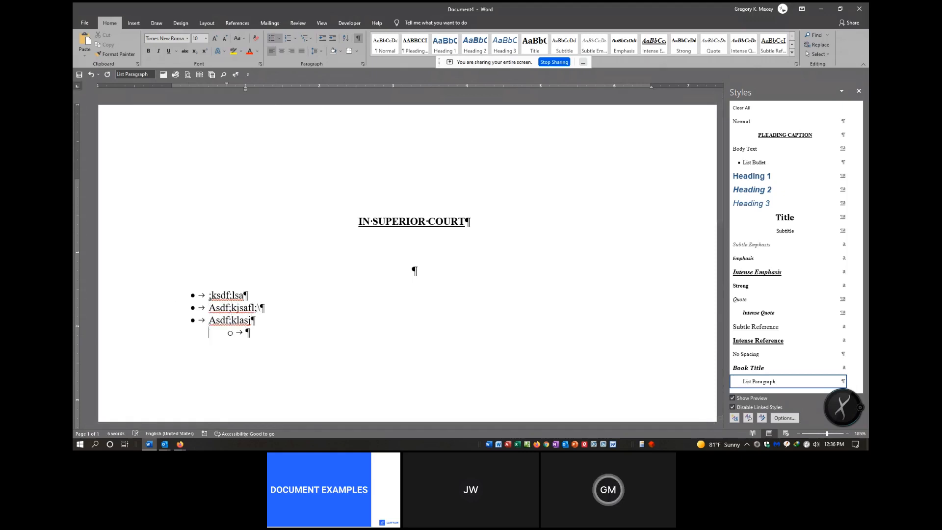
{"action": "type", "text": "dsfksfj"}
{"action": "key", "text": "Return"}
{"action": "type", "text": "Asdf;laksf"}
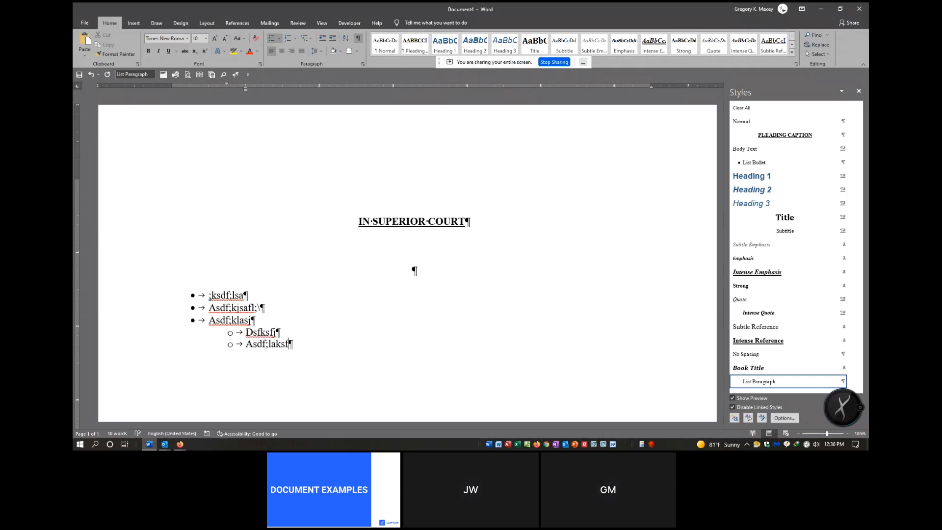
Step: Add a third-level bullet "Sdafkslf" and a fourth-level bullet "qsfkjsal" to the end of the list
{"action": "key", "text": "Tab"}
{"action": "key", "text": "BackSpace"}
{"action": "key", "text": "Return"}
{"action": "key", "text": "Tab"}
{"action": "type", "text": "sdafkslf"}
{"action": "key", "text": "Return"}
{"action": "key", "text": "Tab"}
{"action": "type", "text": "qsfkjsal"}
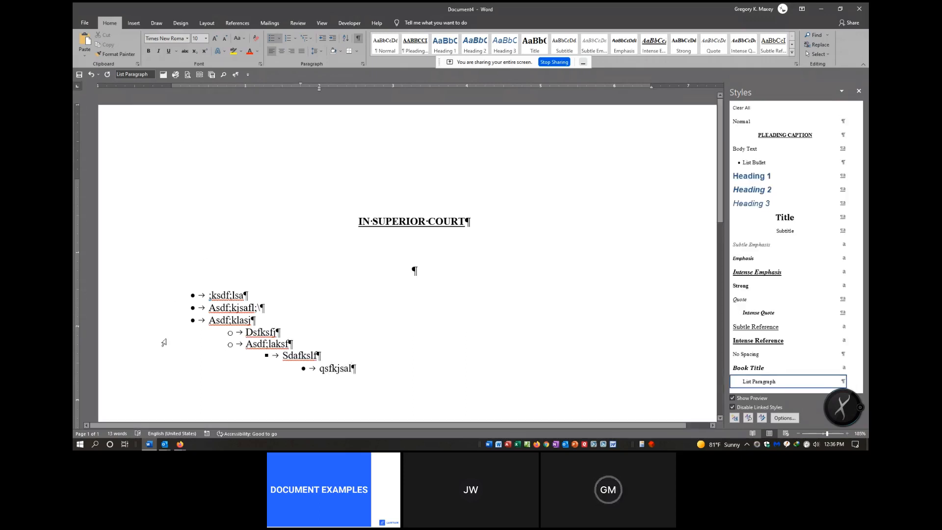
Step: Reduce the left indent of the two second-level bullets to about 0.75 inch
{"action": "left_click_drag", "start_coordinate": [154, 334], "coordinate": [153, 344]}
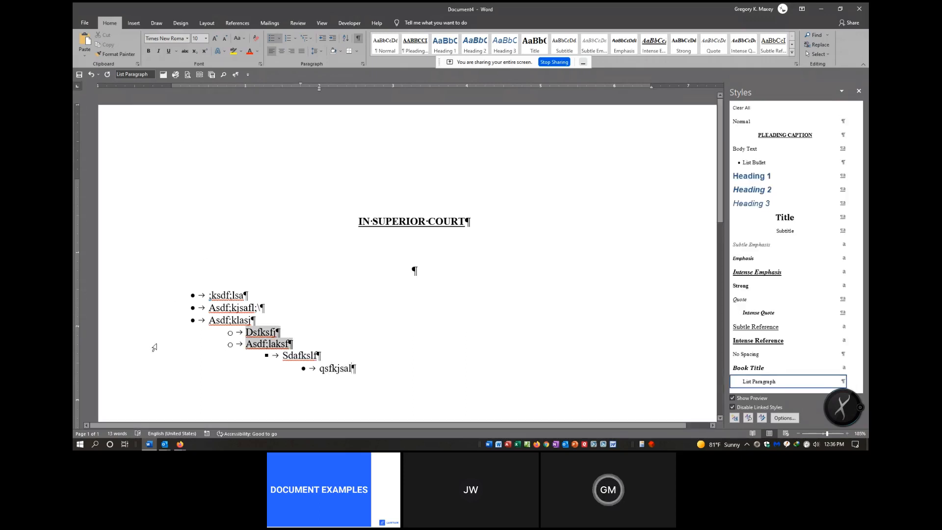
{"action": "left_click_drag", "start_coordinate": [244, 89], "coordinate": [227, 88]}
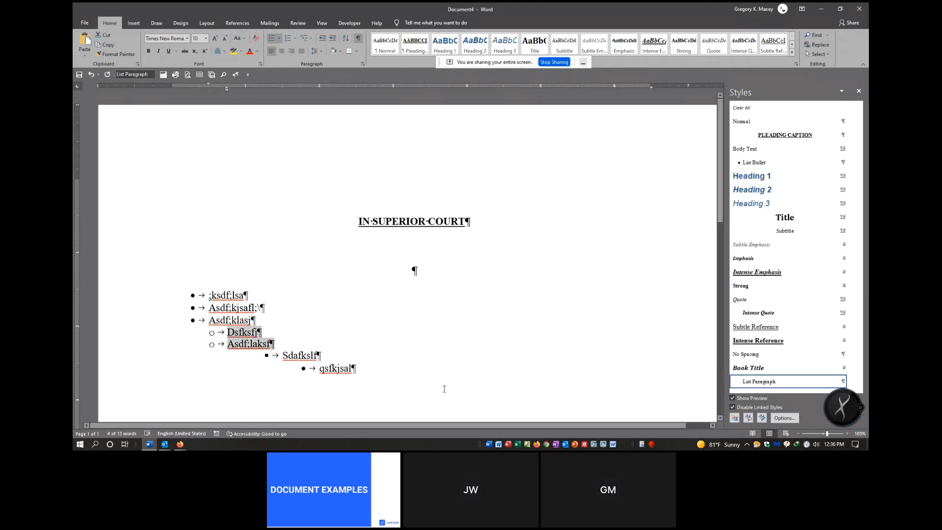
{"action": "left_click", "coordinate": [310, 38]}
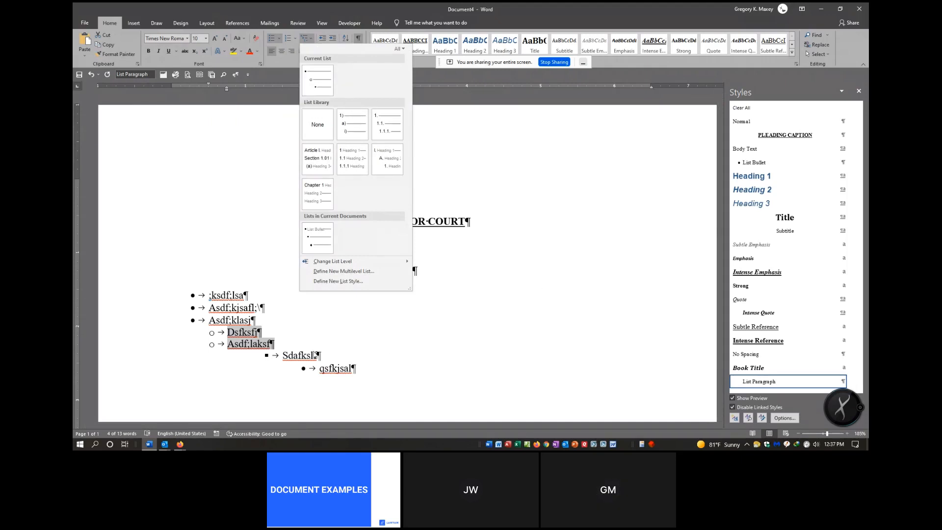
{"action": "left_click", "coordinate": [222, 317]}
{"action": "left_click_drag", "start_coordinate": [190, 297], "coordinate": [412, 377]}
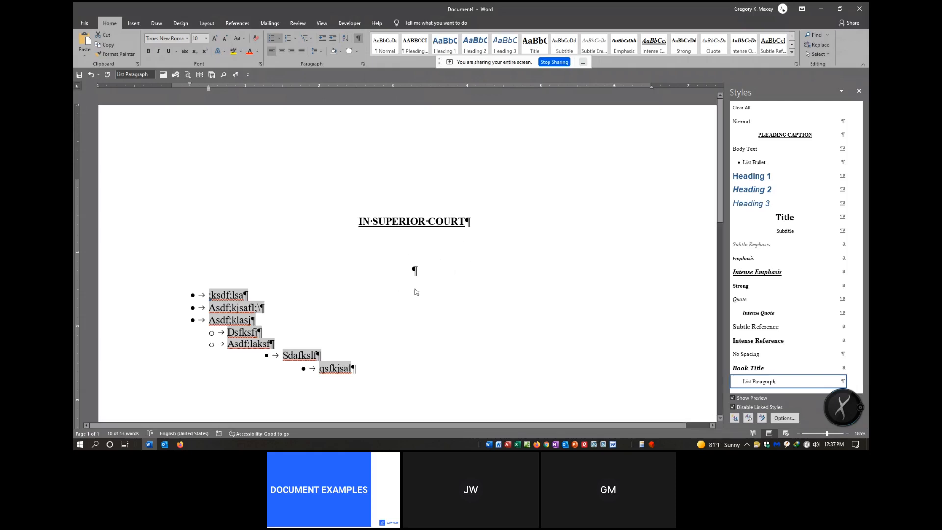
{"action": "left_click", "coordinate": [414, 273]}
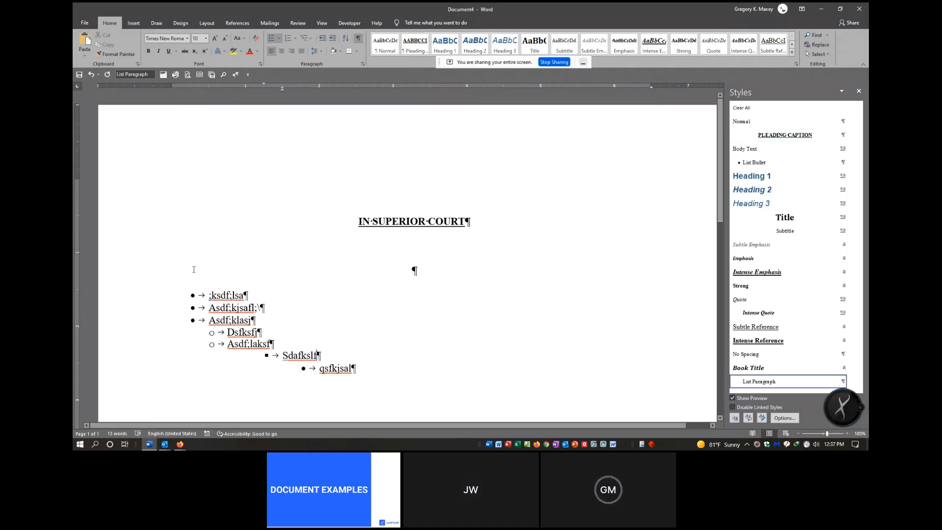
Step: Delete the whole bulleted list and the IN SUPERIOR COURT caption so that the document is empty
{"action": "left_click_drag", "start_coordinate": [153, 249], "coordinate": [264, 401]}
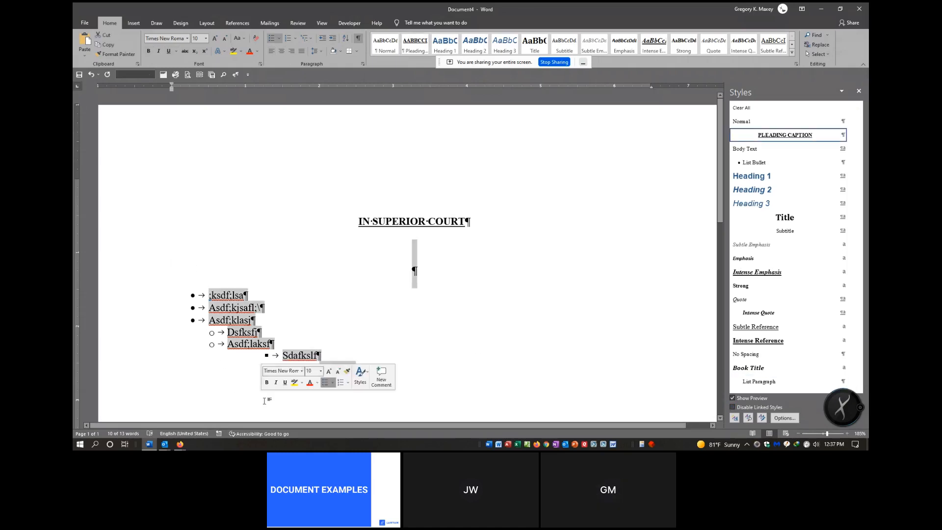
{"action": "key", "text": "Delete"}
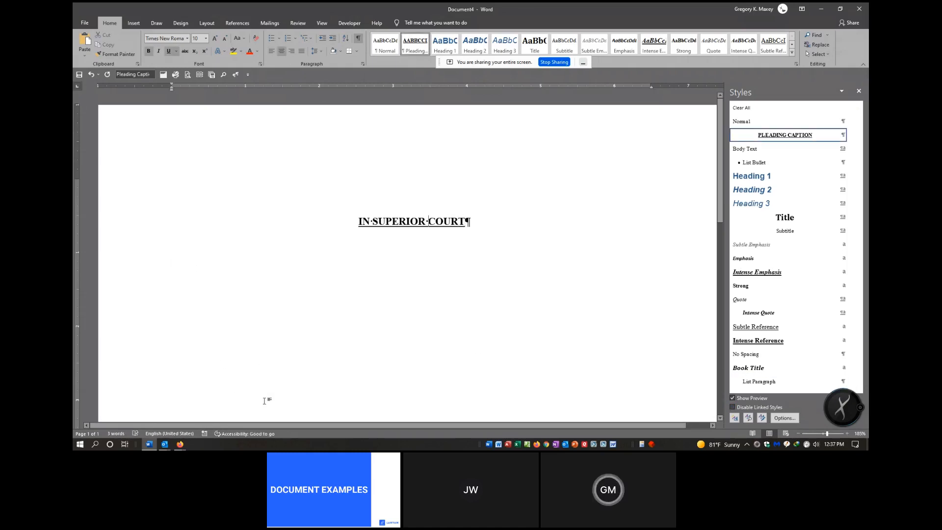
{"action": "key", "text": "Left"}
{"action": "key", "text": "Left"}
{"action": "key", "text": "Left"}
{"action": "key", "text": "Left"}
{"action": "key", "text": "Left"}
{"action": "key", "text": "Left"}
{"action": "key", "text": "Left"}
{"action": "key", "text": "Left"}
{"action": "key", "text": "BackSpace"}
{"action": "key", "text": "Delete"}
{"action": "key", "text": "Delete"}
{"action": "key", "text": "Delete"}
{"action": "key", "text": "Delete"}
{"action": "key", "text": "Delete"}
{"action": "key", "text": "Delete"}
{"action": "key", "text": "Delete"}
{"action": "key", "text": "Delete"}
{"action": "key", "text": "Delete"}
{"action": "key", "text": "Delete"}
{"action": "key", "text": "Delete"}
{"action": "key", "text": "Delete"}
{"action": "key", "text": "Delete"}
{"action": "key", "text": "Delete"}
{"action": "key", "text": "Delete"}
{"action": "key", "text": "Delete"}
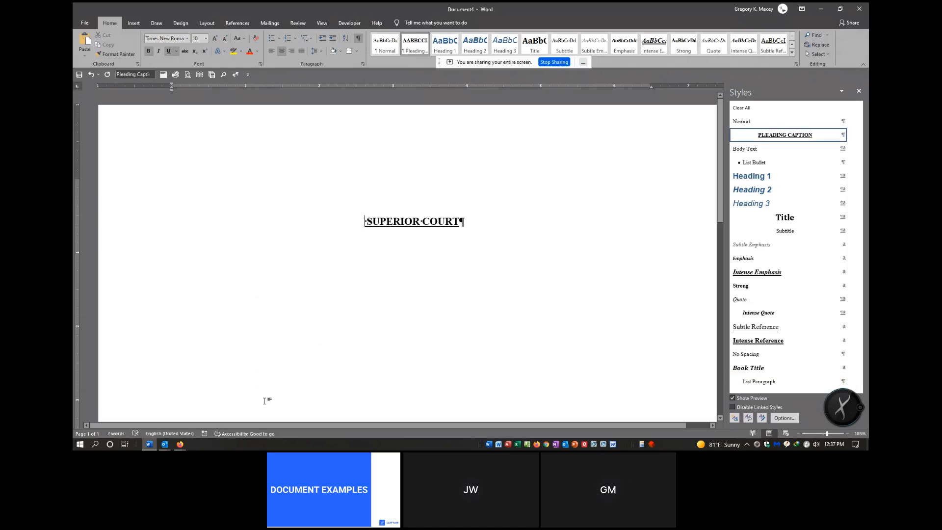
{"action": "key", "text": "Delete"}
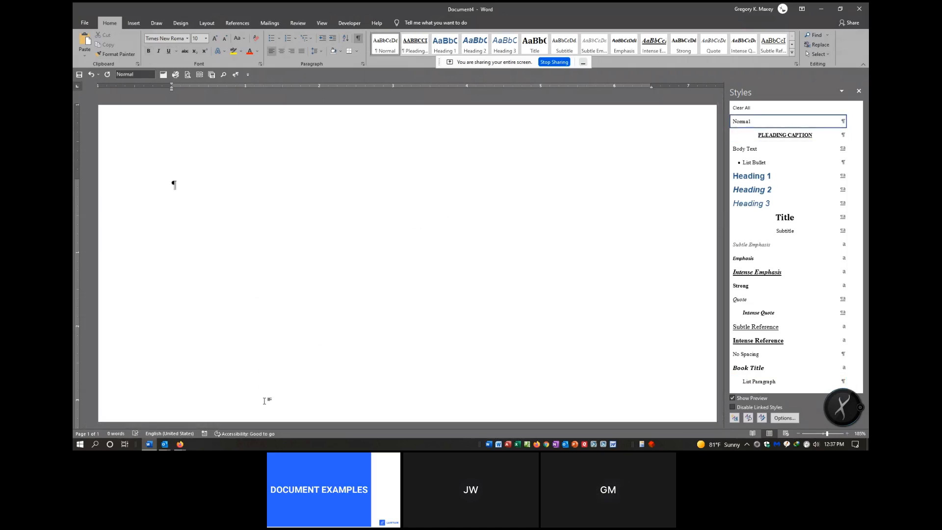
Step: Create a Heading 1 paragraph reading "Test" with an empty Normal paragraph below it
{"action": "left_click", "coordinate": [754, 176]}
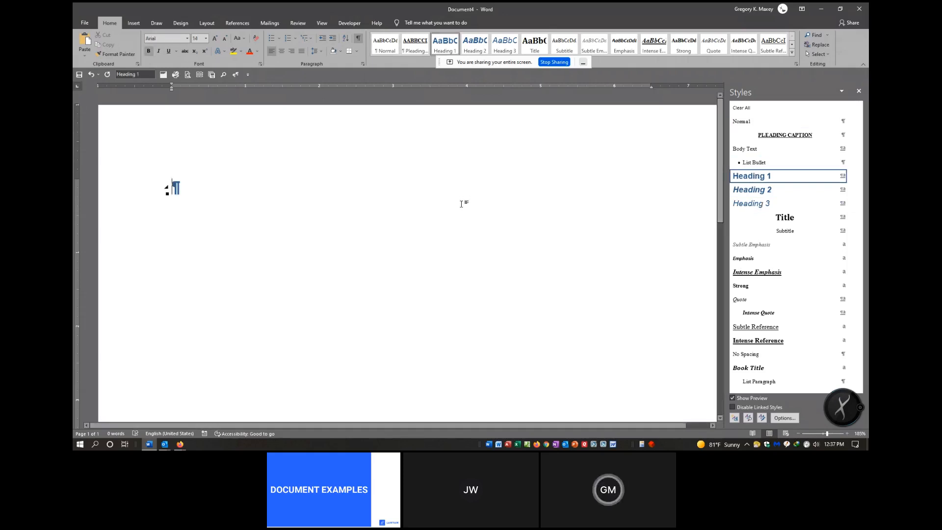
{"action": "key", "text": "Return"}
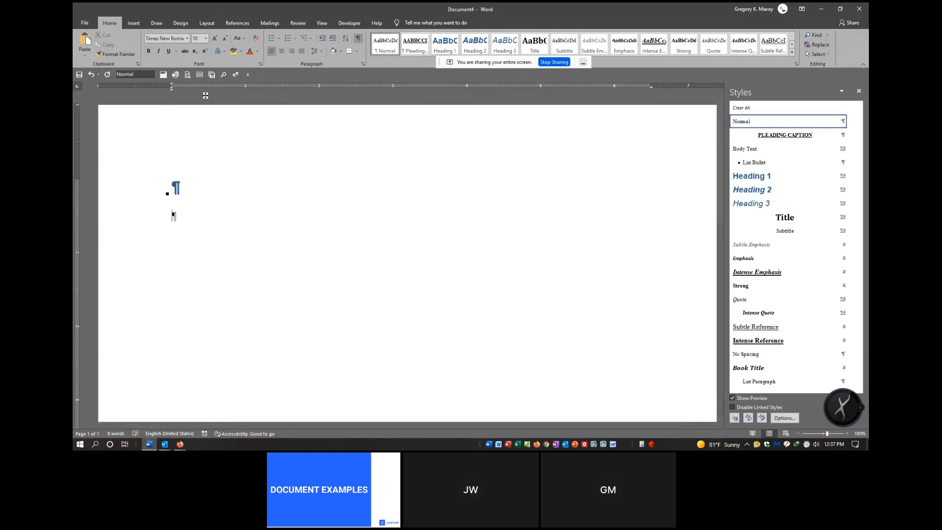
{"action": "left_click", "coordinate": [187, 176]}
{"action": "type", "text": "Test"}
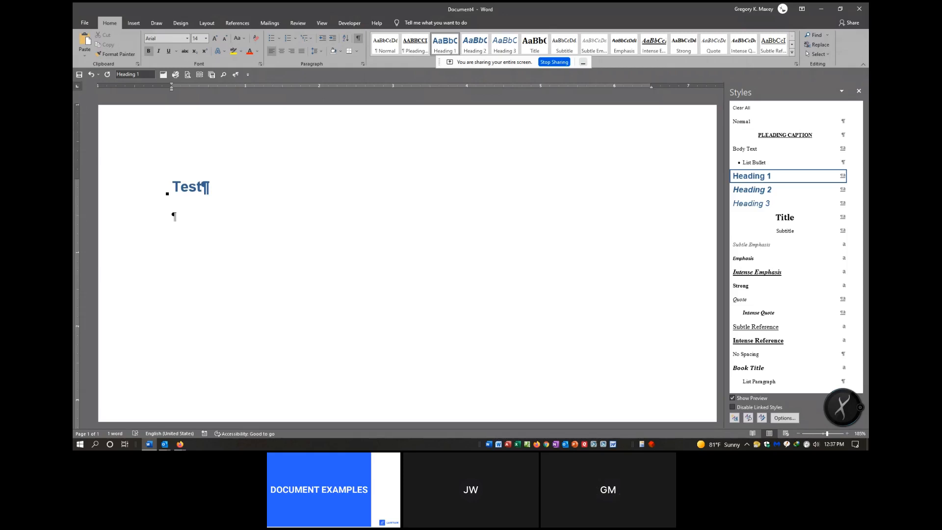
Step: Join the Normal paragraph to the heading with a style separator, enter "run in text" in it, and add two empty paragraphs below
{"action": "key", "text": "ctrl+alt+Return"}
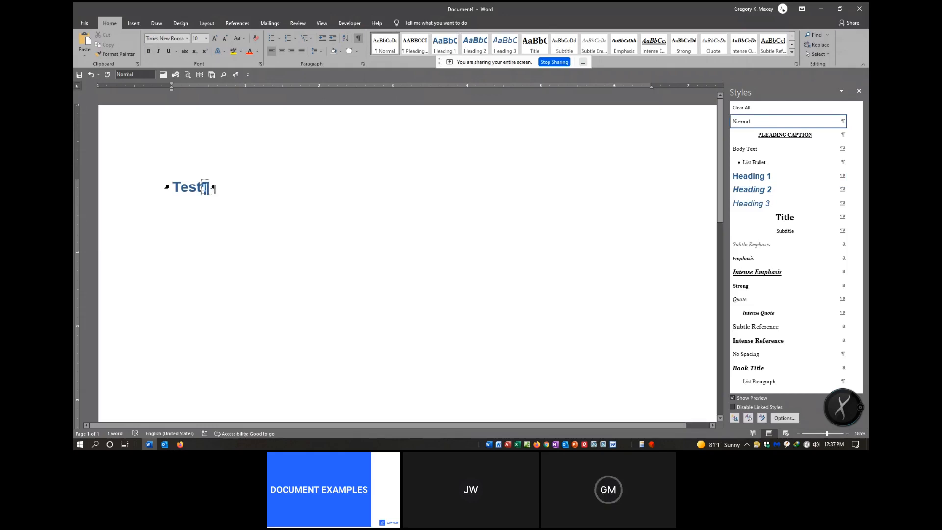
{"action": "left_click", "coordinate": [206, 188]}
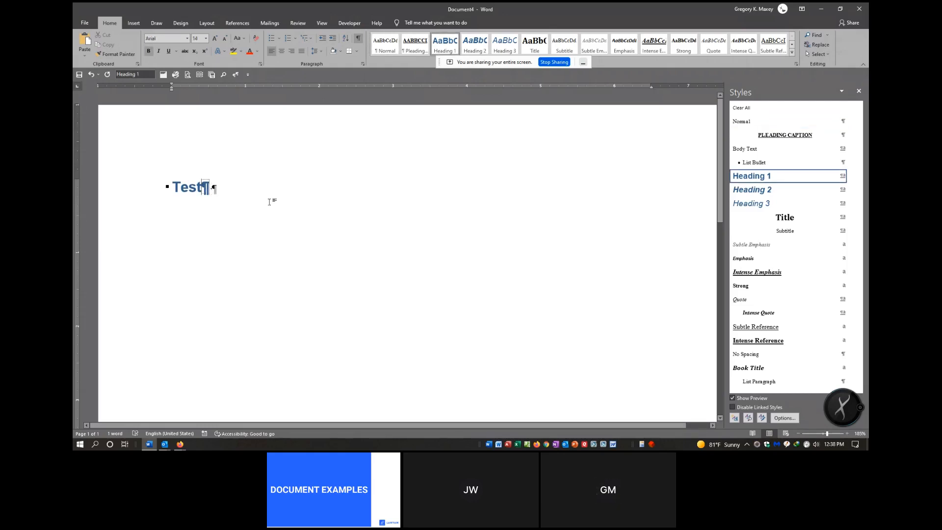
{"action": "type", "text": "ru"}
{"action": "key", "text": "BackSpace"}
{"action": "key", "text": "BackSpace"}
{"action": "key", "text": "Right"}
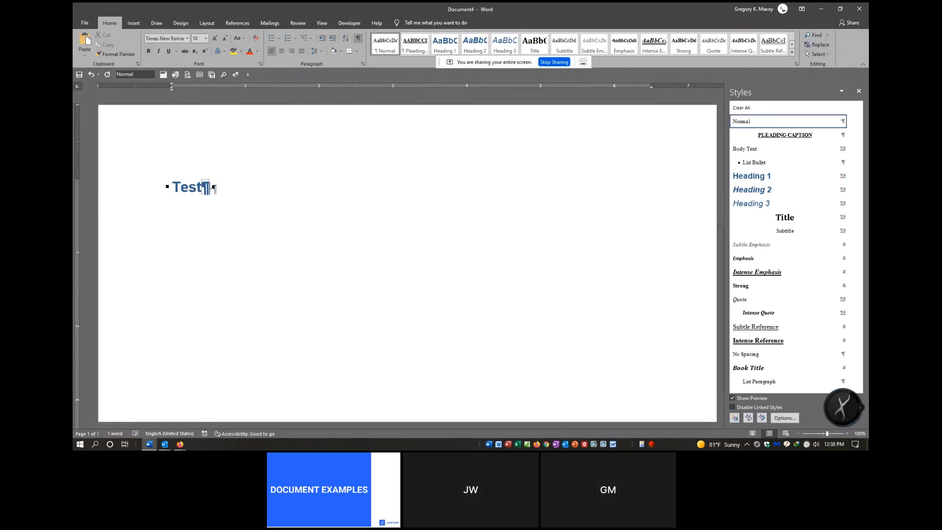
{"action": "type", "text": "run in text"}
{"action": "key", "text": "BackSpace"}
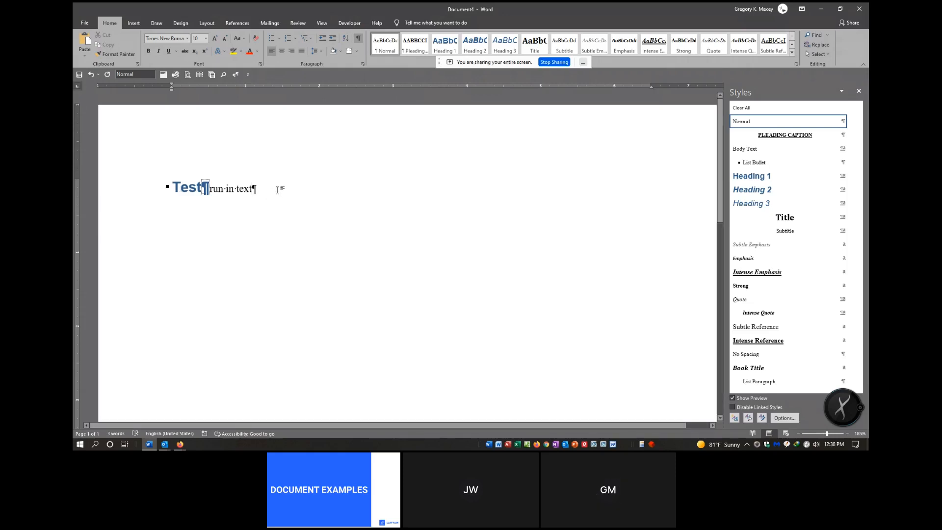
{"action": "key", "text": "Return"}
{"action": "key", "text": "Return"}
Step: Check the styles of the "Test" heading and the run-in text on the same line
{"action": "left_click", "coordinate": [132, 191]}
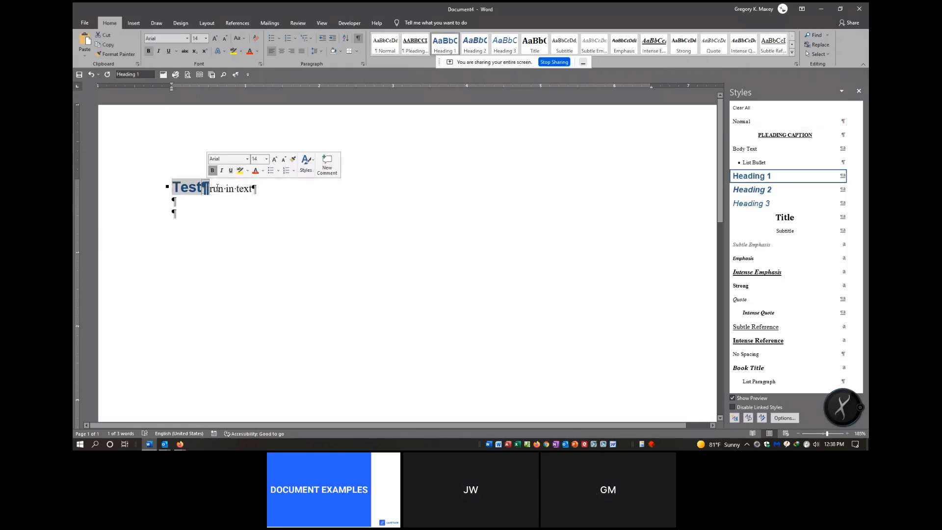
{"action": "left_click_drag", "start_coordinate": [208, 189], "coordinate": [246, 190]}
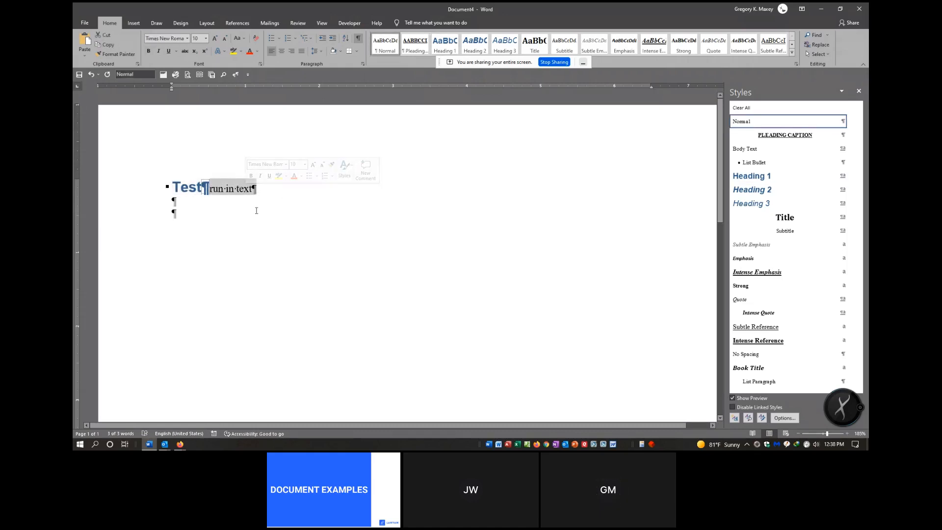
{"action": "left_click", "coordinate": [272, 223]}
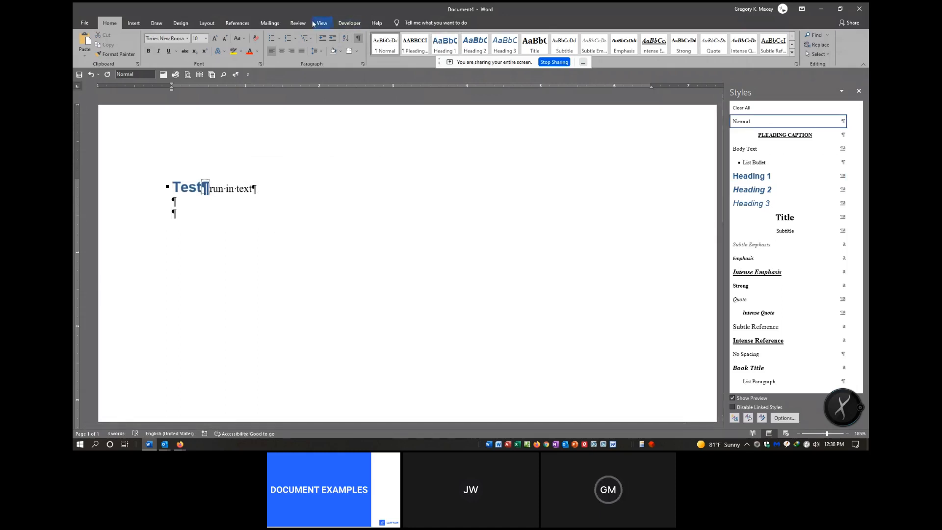
Step: Insert an Automatic Table 1 table of contents in the last empty paragraph
{"action": "left_click", "coordinate": [236, 24]}
{"action": "left_click", "coordinate": [84, 51]}
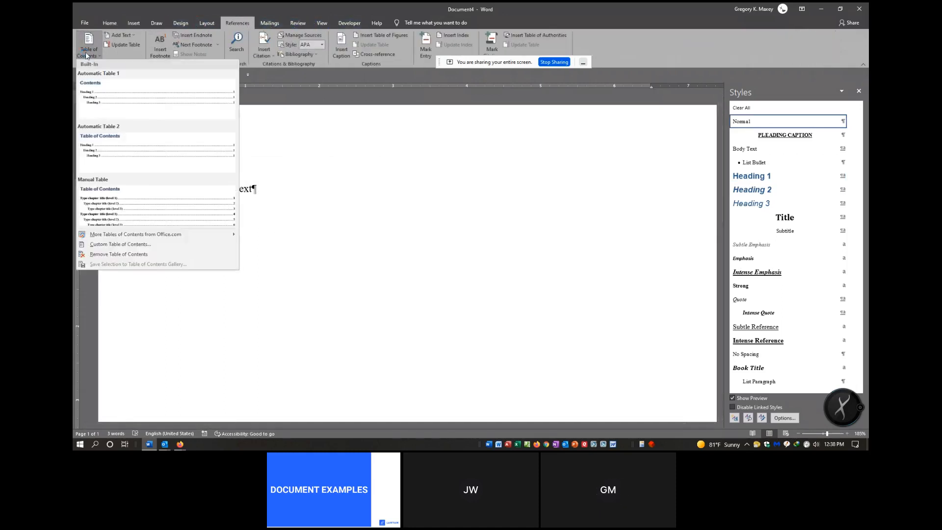
{"action": "left_click", "coordinate": [108, 92]}
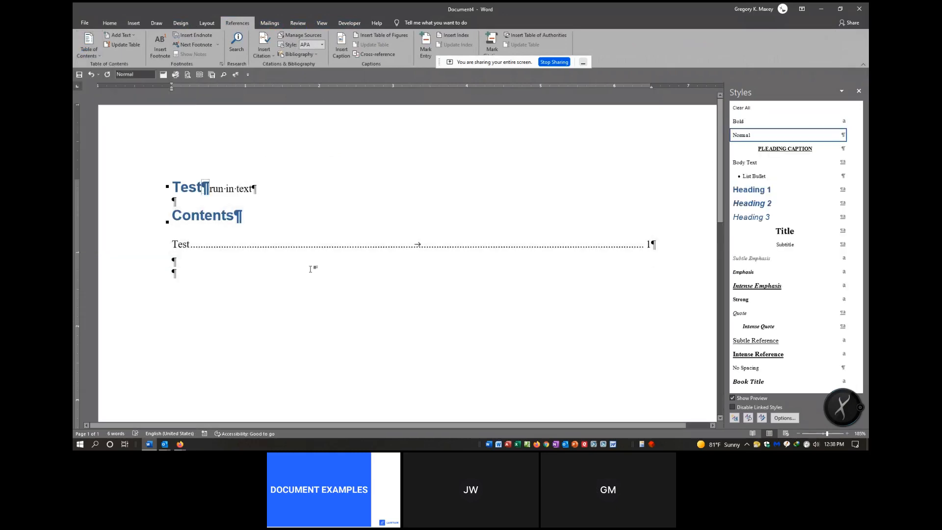
Step: Compare the entry in the table of contents with the "Test" heading it comes from
{"action": "left_click", "coordinate": [173, 244]}
{"action": "double_click", "coordinate": [173, 244]}
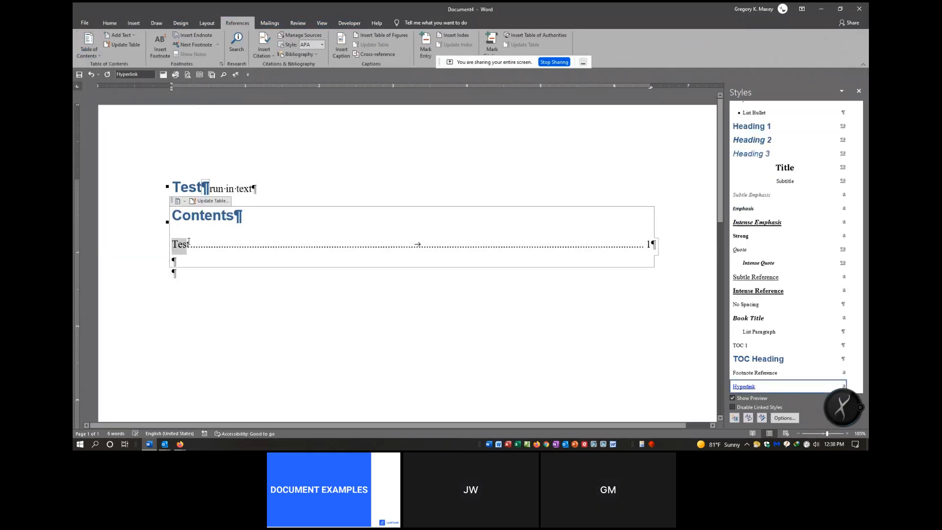
{"action": "double_click", "coordinate": [196, 187]}
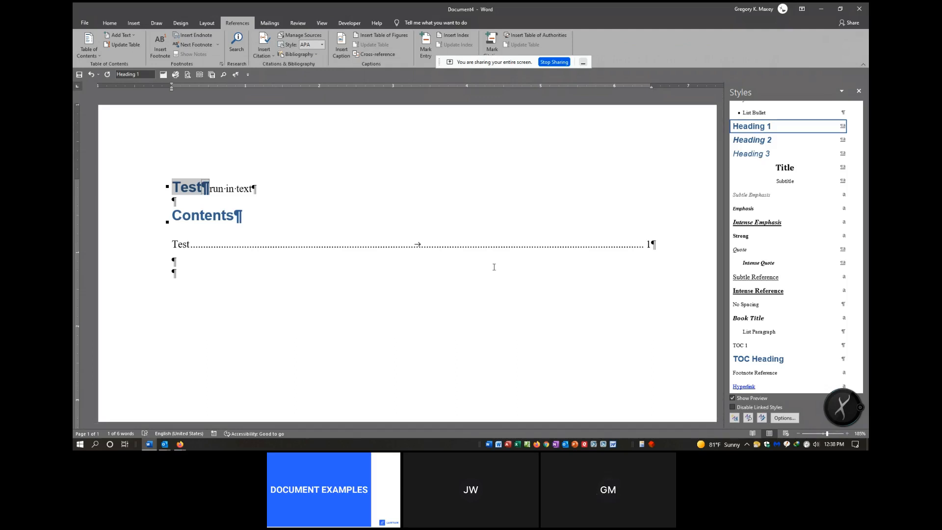
Step: Close the demonstration document without saving it
{"action": "left_click", "coordinate": [859, 10]}
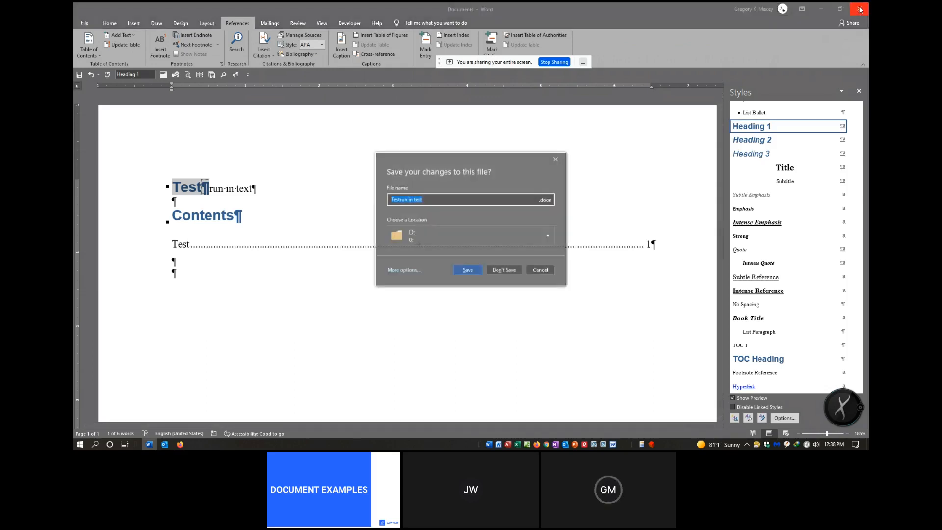
{"action": "left_click", "coordinate": [506, 270]}
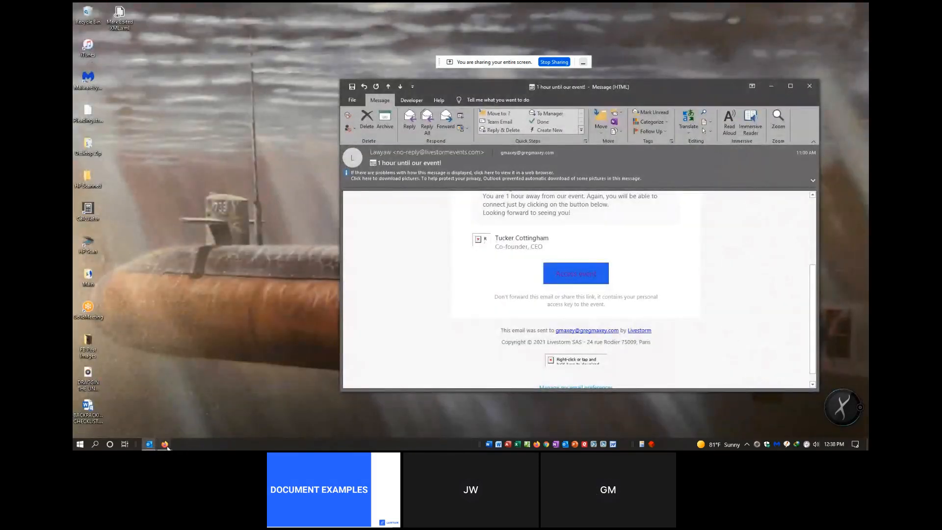
Step: Switch to the Livestorm webinar in Firefox and stop sharing the screen
{"action": "mouse_move", "coordinate": [166, 446]}
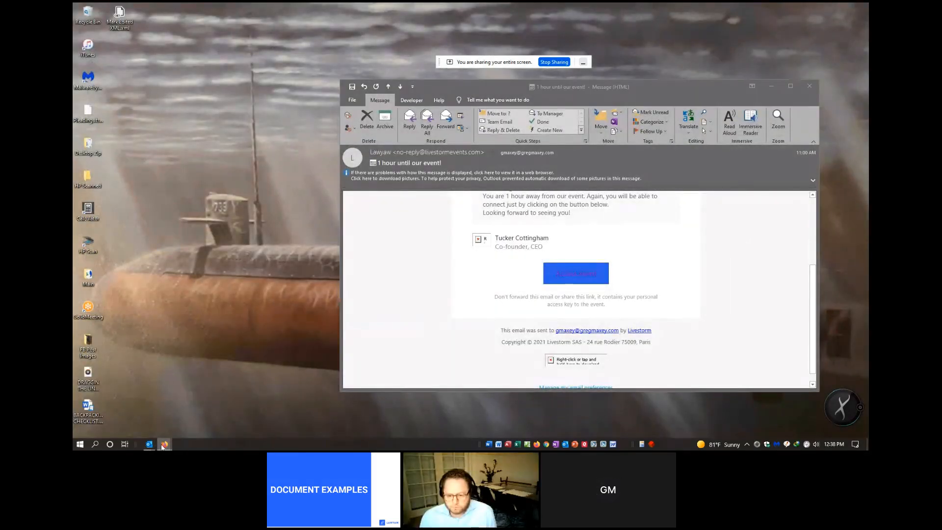
{"action": "left_click", "coordinate": [120, 407]}
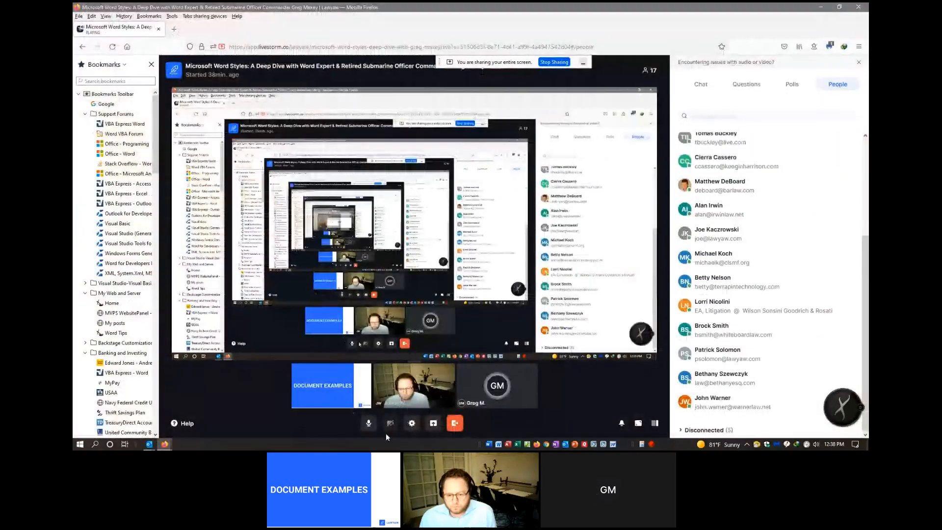
{"action": "left_click", "coordinate": [433, 423]}
{"action": "left_click", "coordinate": [424, 396]}
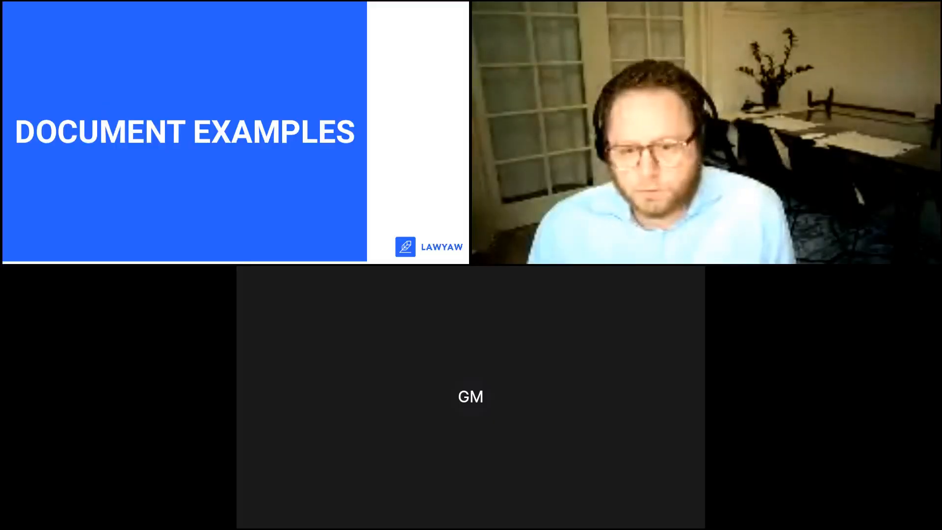